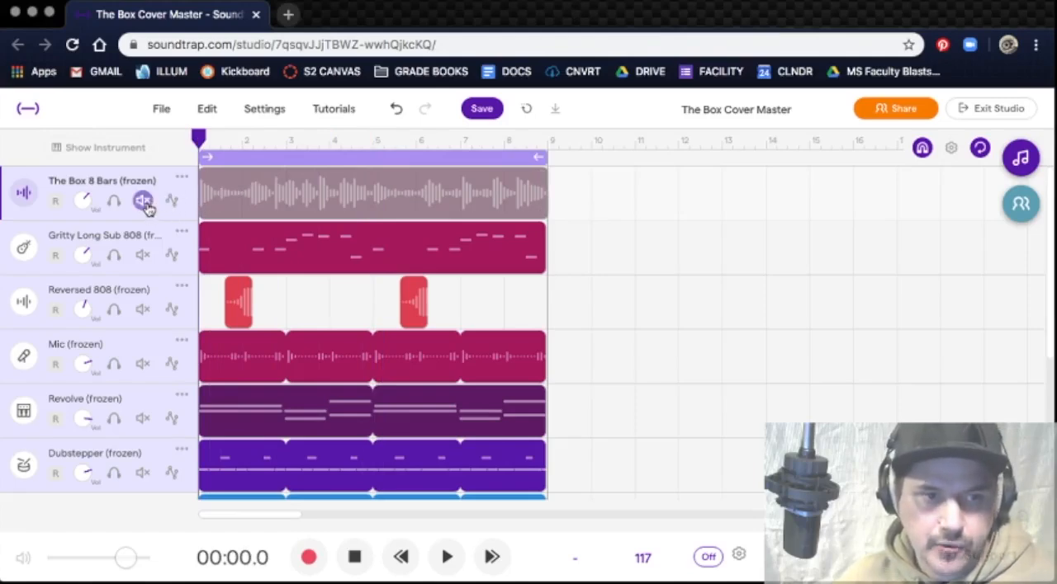
Step: Mute the Gritty Long Sub 808, Reversed 808, Mic, Revolve and Dubstepper tracks and play back The Box 8 Bars
left_click(142, 254)
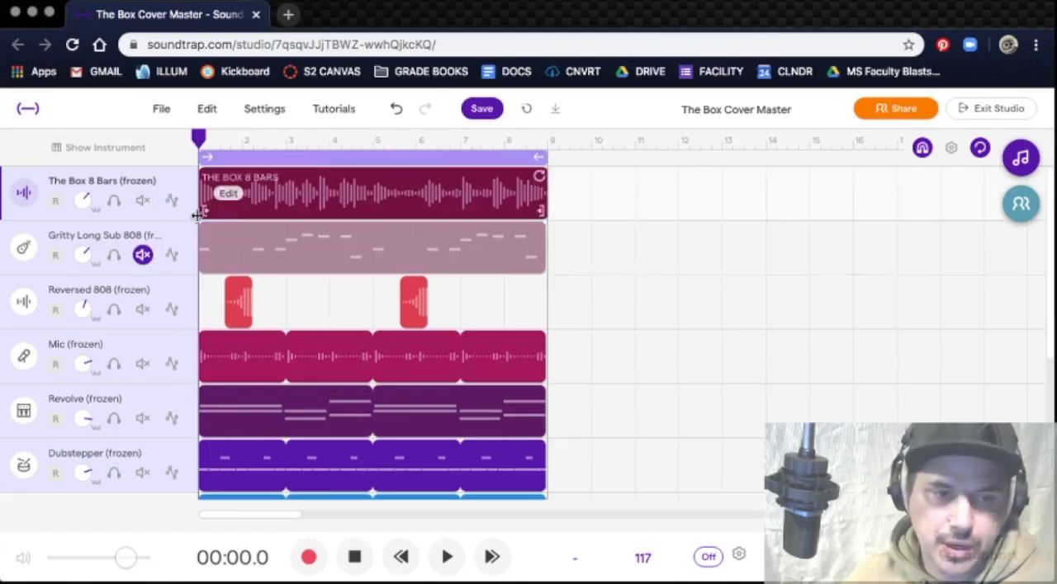
left_click(142, 309)
left_click(142, 364)
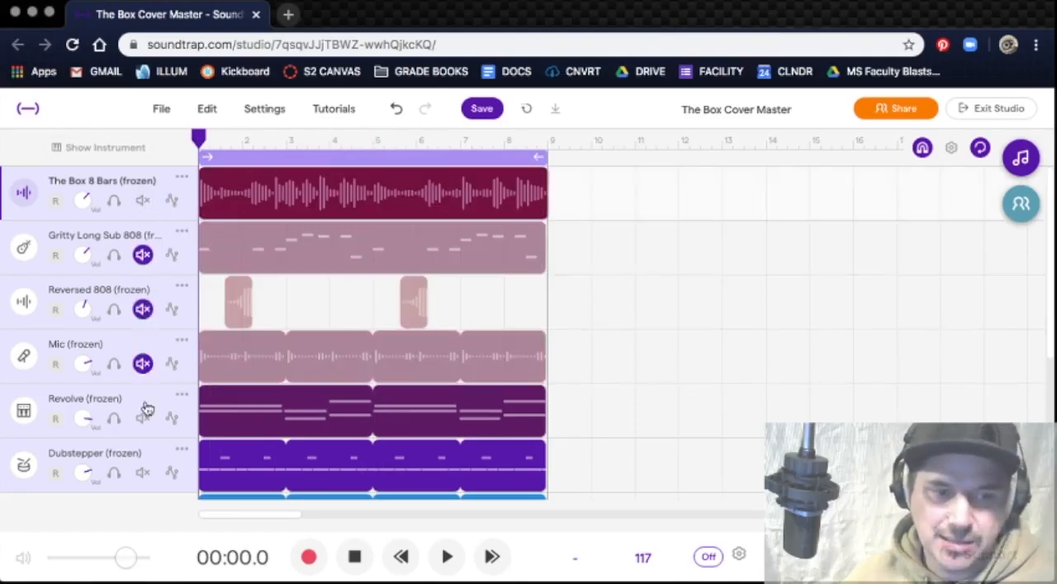
left_click(142, 419)
left_click(143, 475)
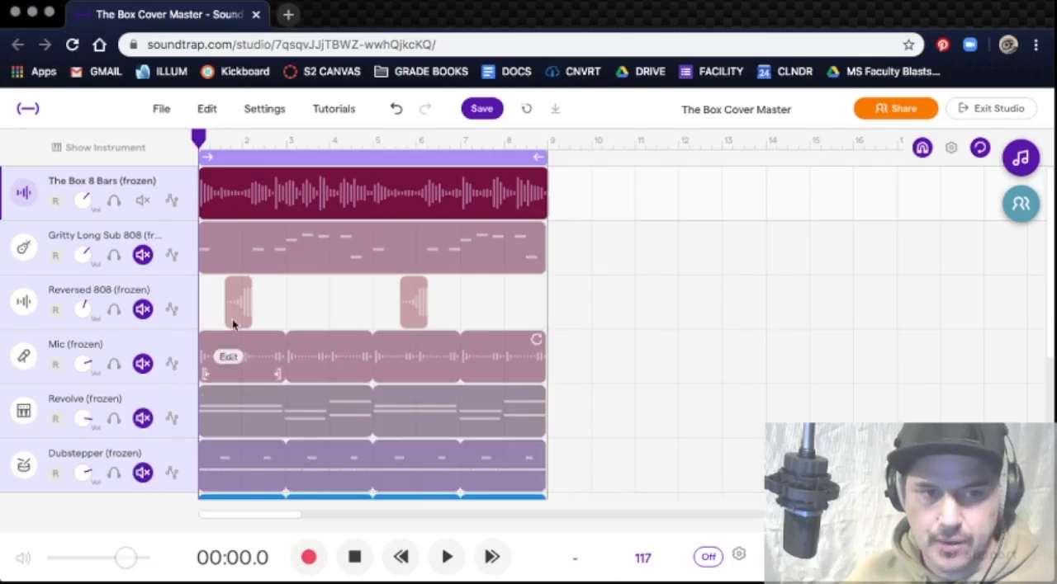
key("space")
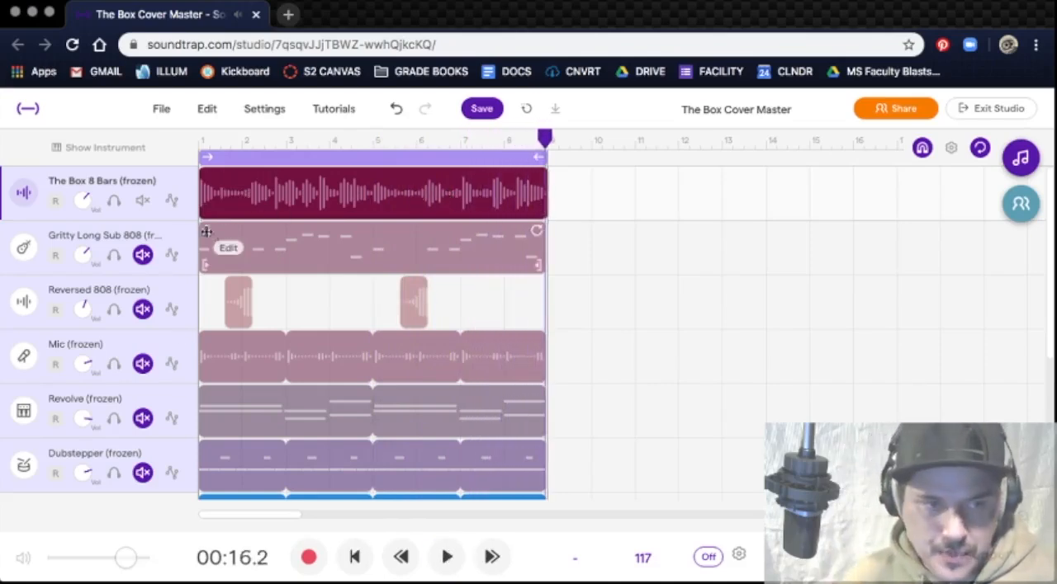
Step: Isolate Gritty Long Sub 808 by unmuting it and muting The Box 8 Bars and The Box Strings Final, and listen to its bass line
left_click(143, 255)
left_click(144, 200)
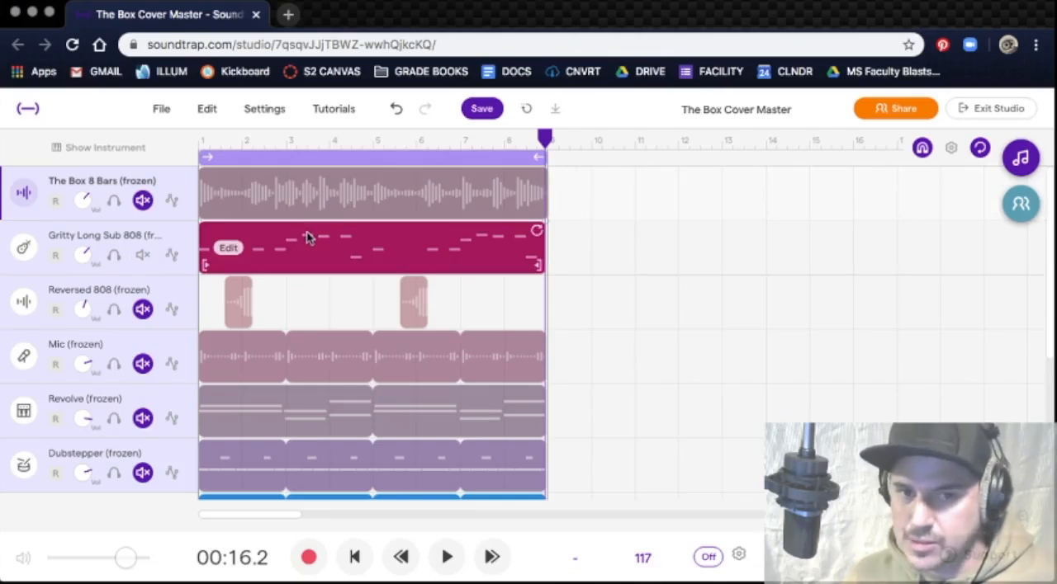
key("space")
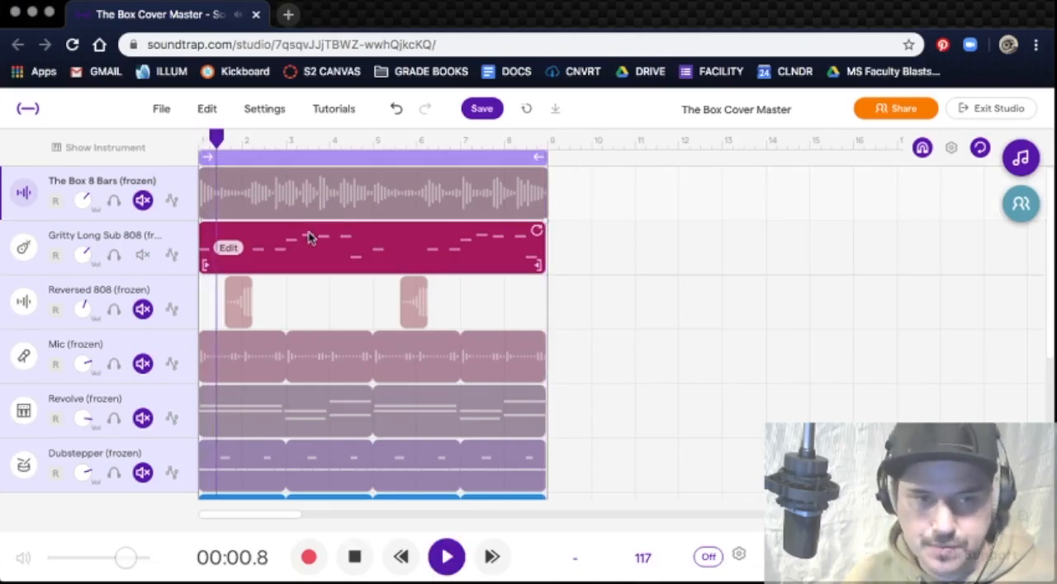
scroll(169, 483, "down", 3)
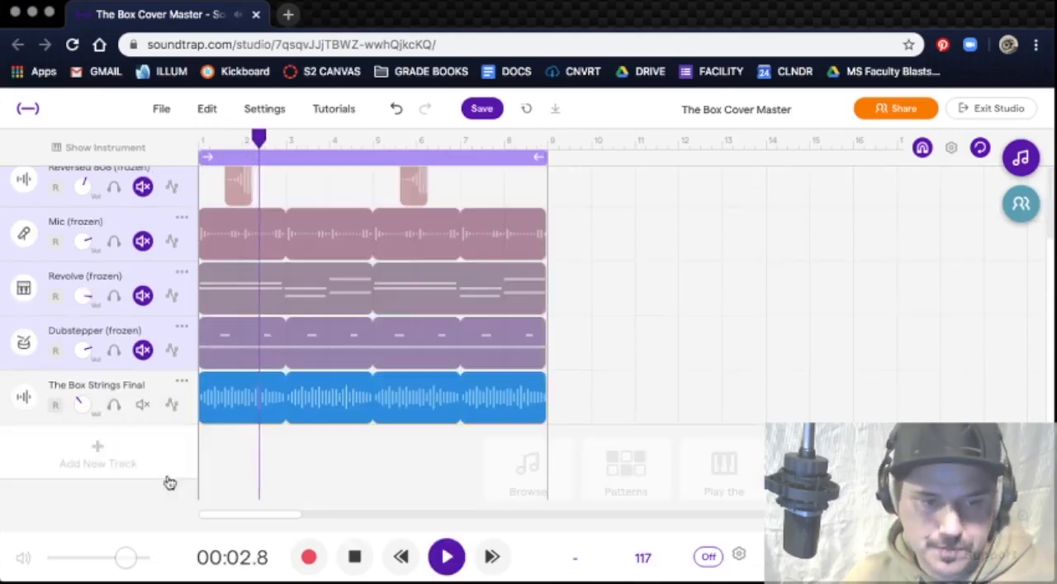
left_click(142, 404)
scroll(231, 335, "up", 2)
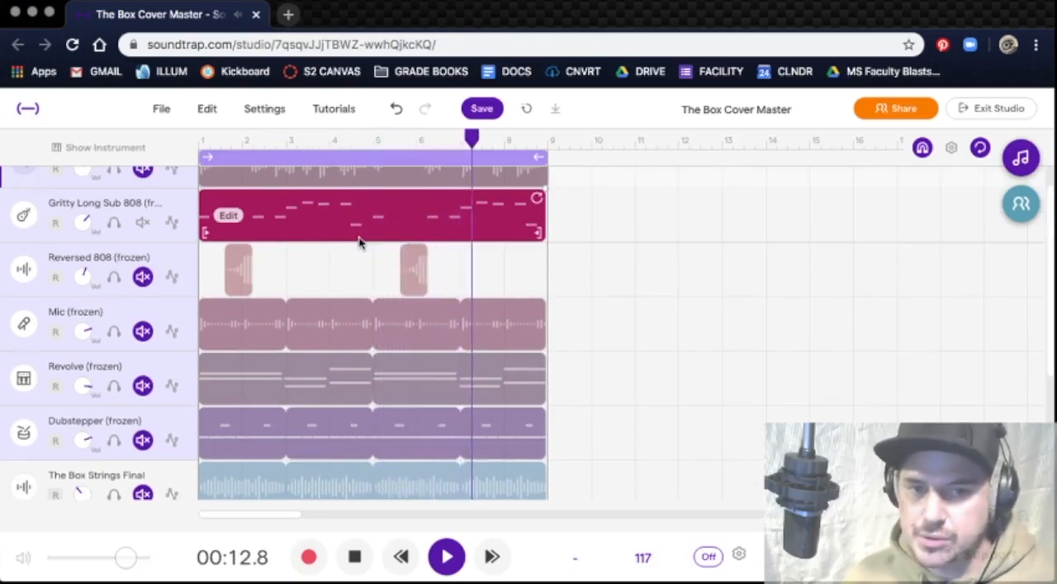
key("space")
Step: Move the loop region to bars 9–17 and place the playhead at bar 9
left_click_drag(306, 161, 654, 170)
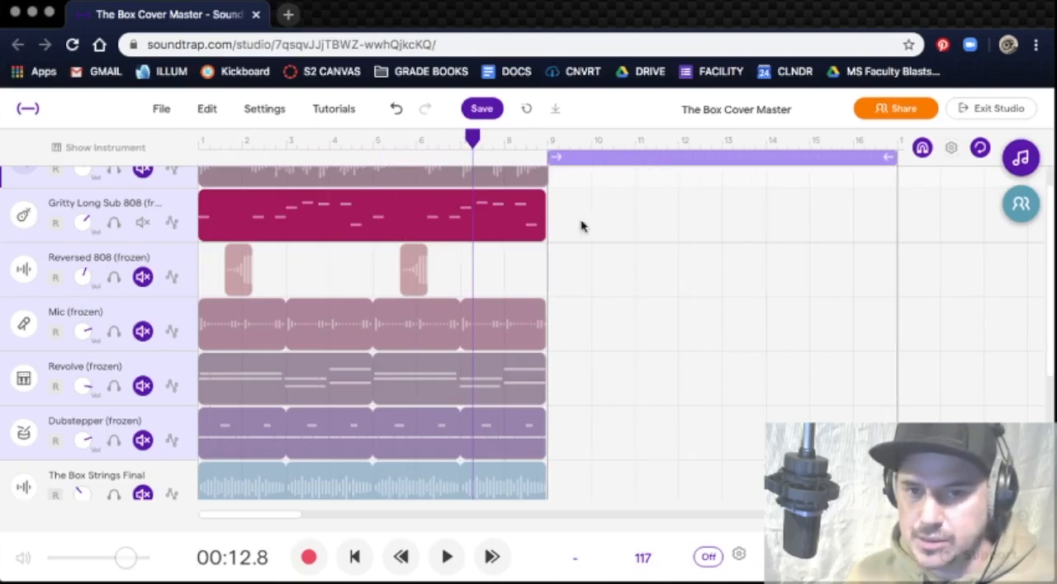
mouse_move(482, 145)
left_mouse_down()
mouse_move(557, 137)
mouse_move(547, 137)
left_mouse_up()
Step: Open the Gritty Long Sub 808 region in the piano roll and sound the Bb-1 key
double_click(380, 212)
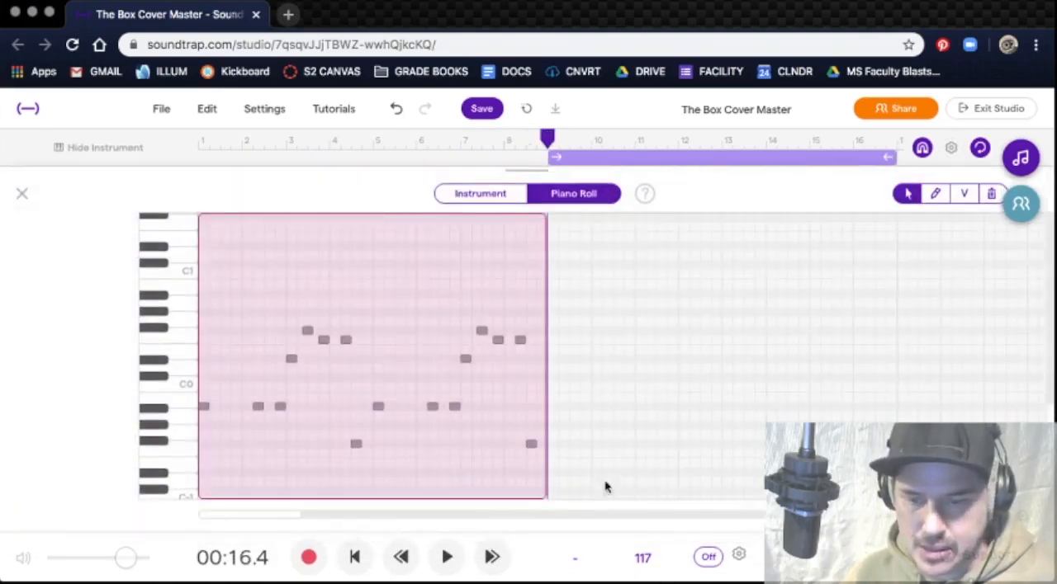
left_click(1023, 516)
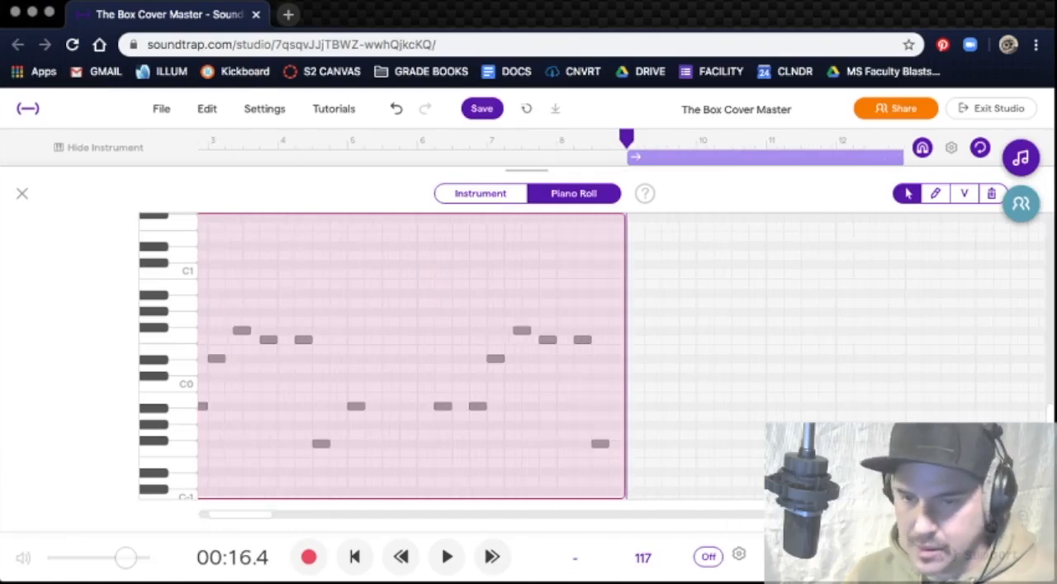
left_click(1024, 516)
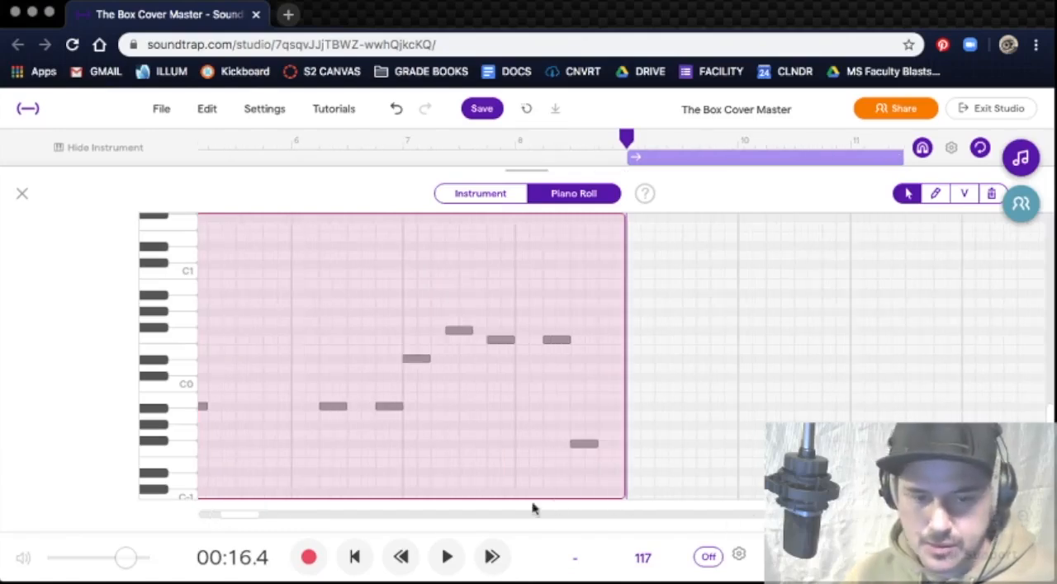
left_click_drag(264, 516, 189, 514)
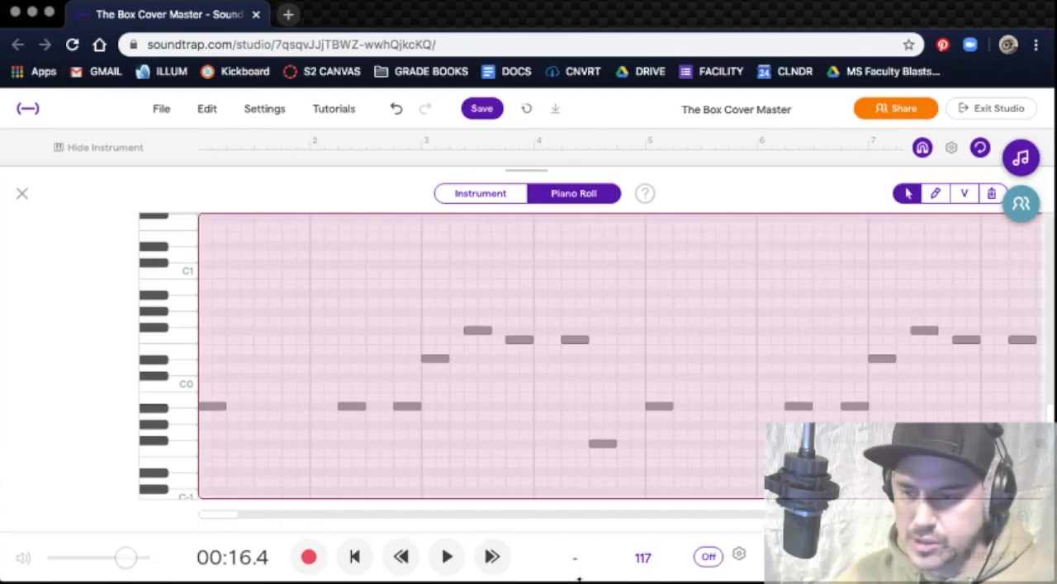
left_click(1025, 519)
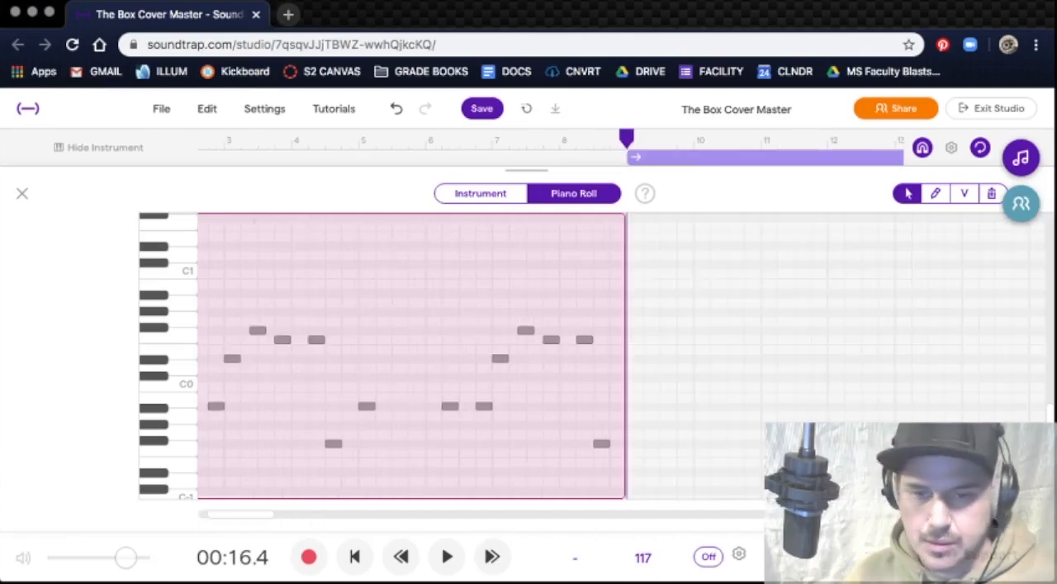
left_click_drag(255, 518, 189, 519)
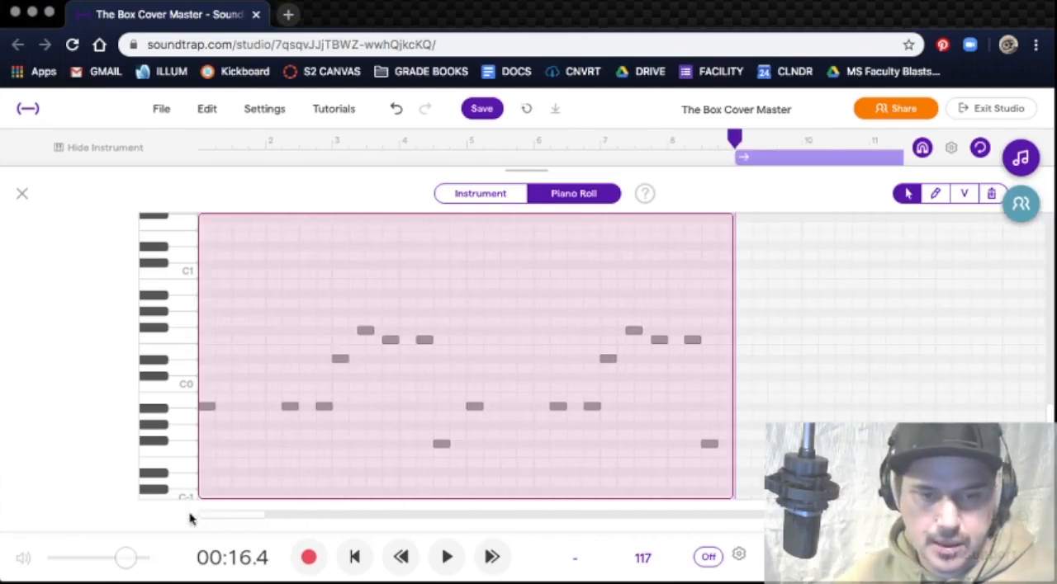
left_click(163, 412)
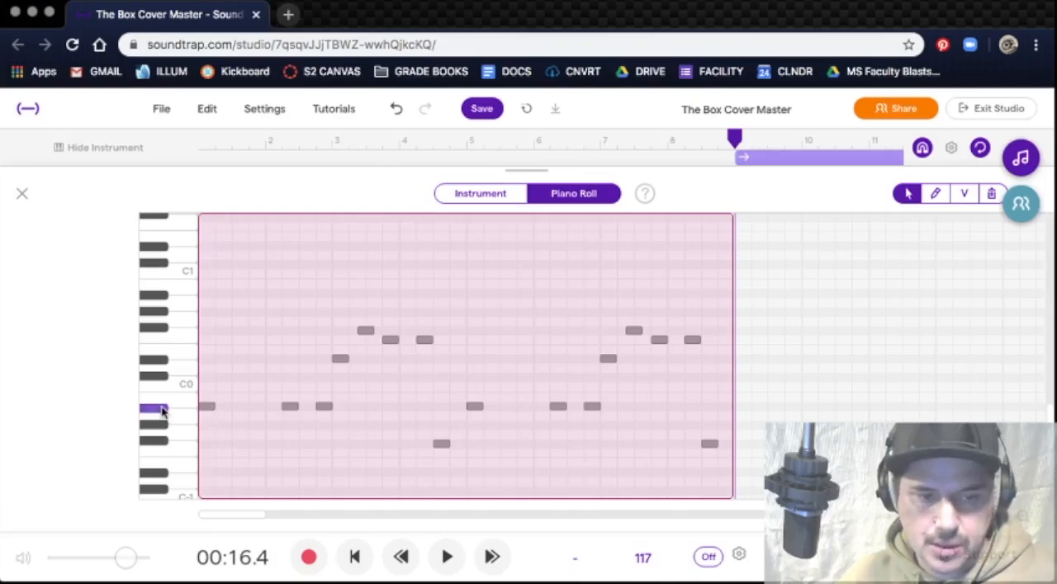
left_click(162, 412)
left_click(162, 413)
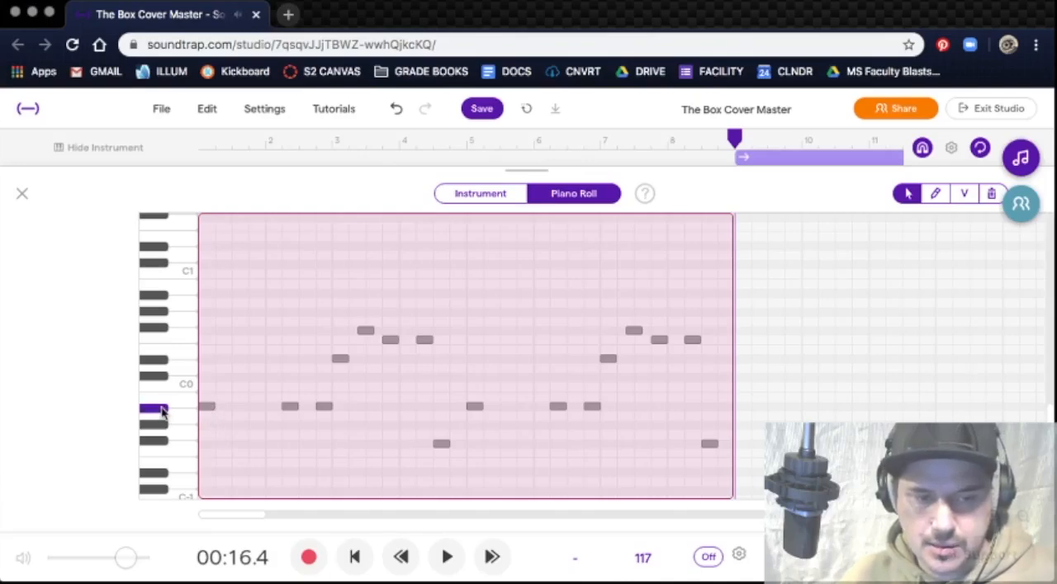
Step: Audition the first five notes of the Gritty Long Sub 808 pattern one by one and close the piano roll
left_click(207, 408)
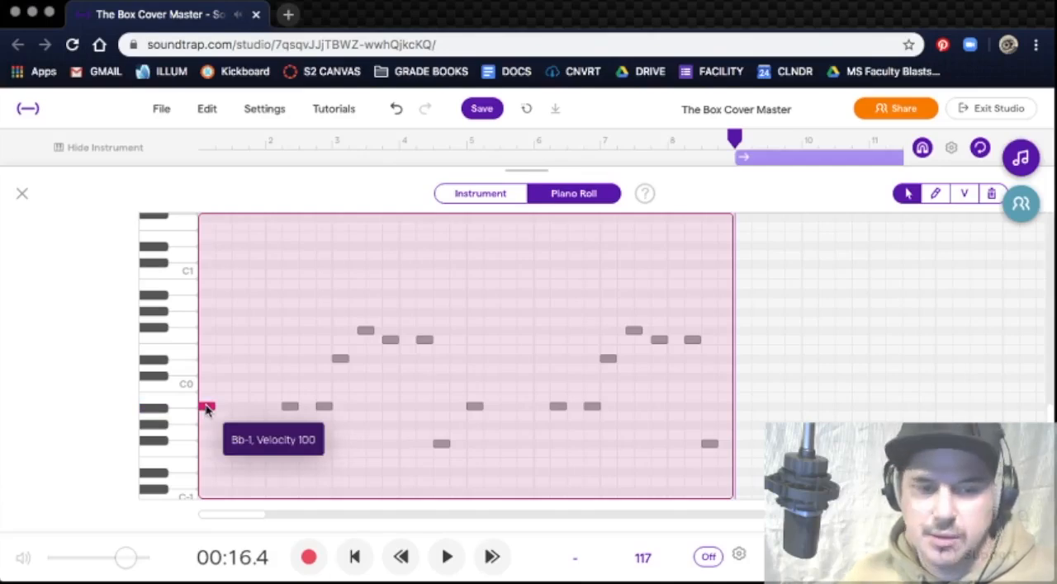
left_click(289, 408)
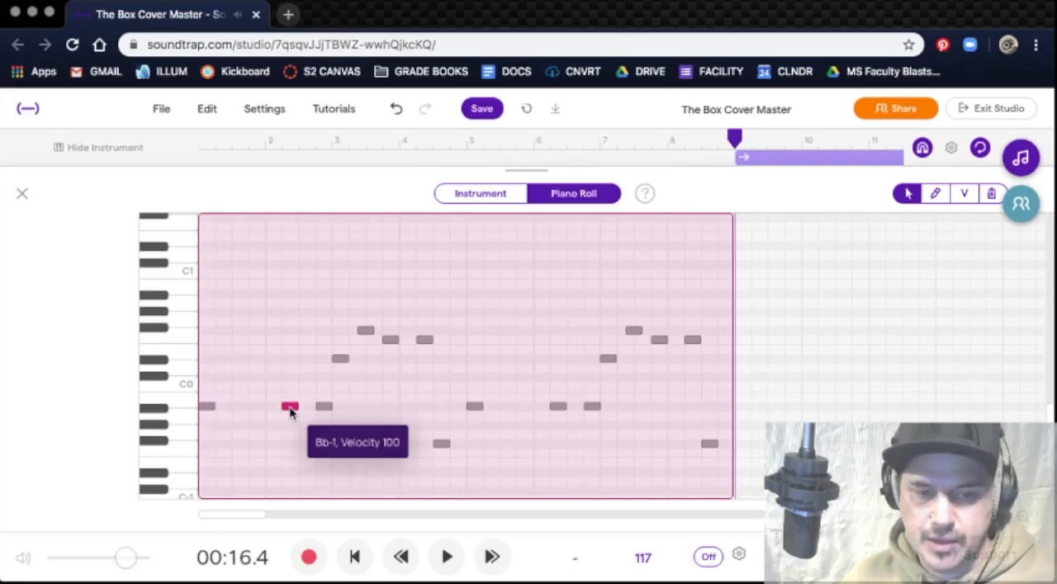
left_click(323, 407)
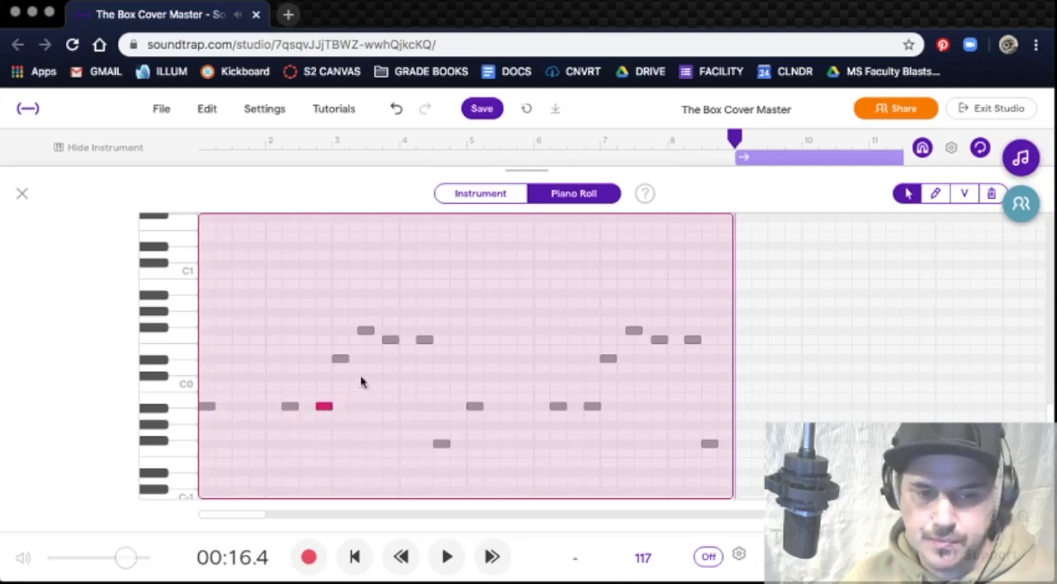
left_click(339, 360)
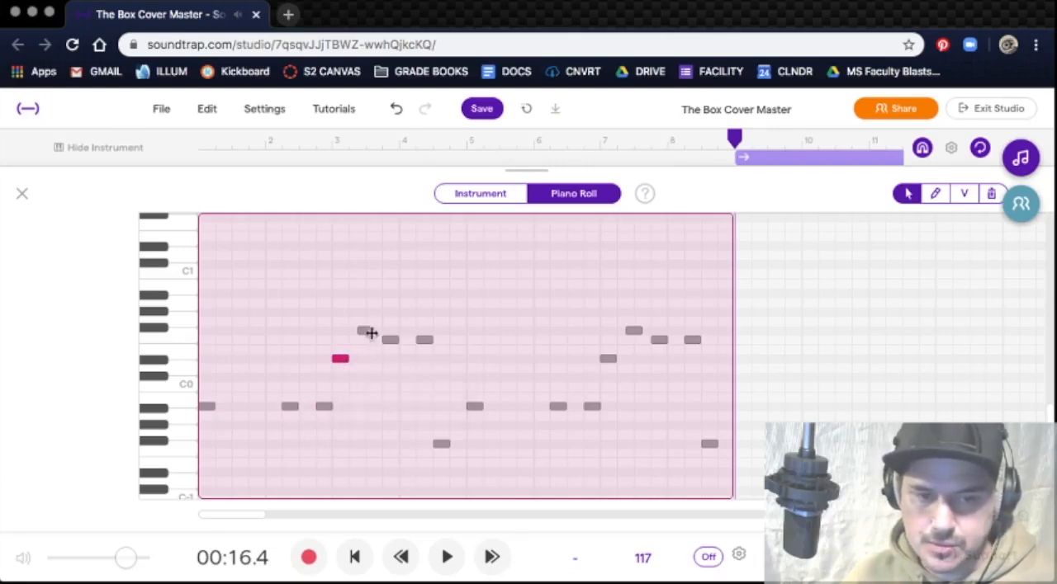
left_click(367, 332)
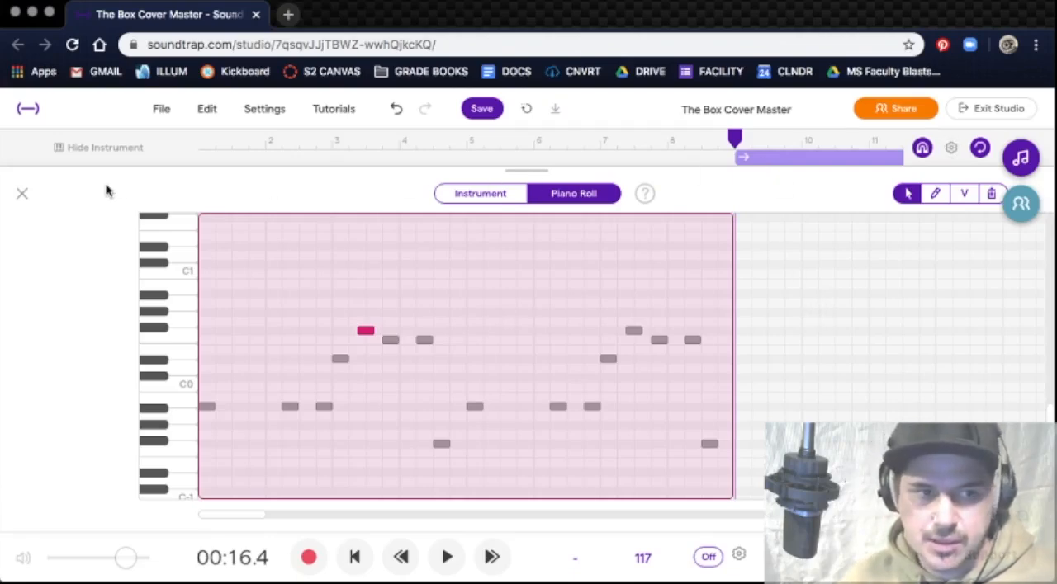
left_click(23, 195)
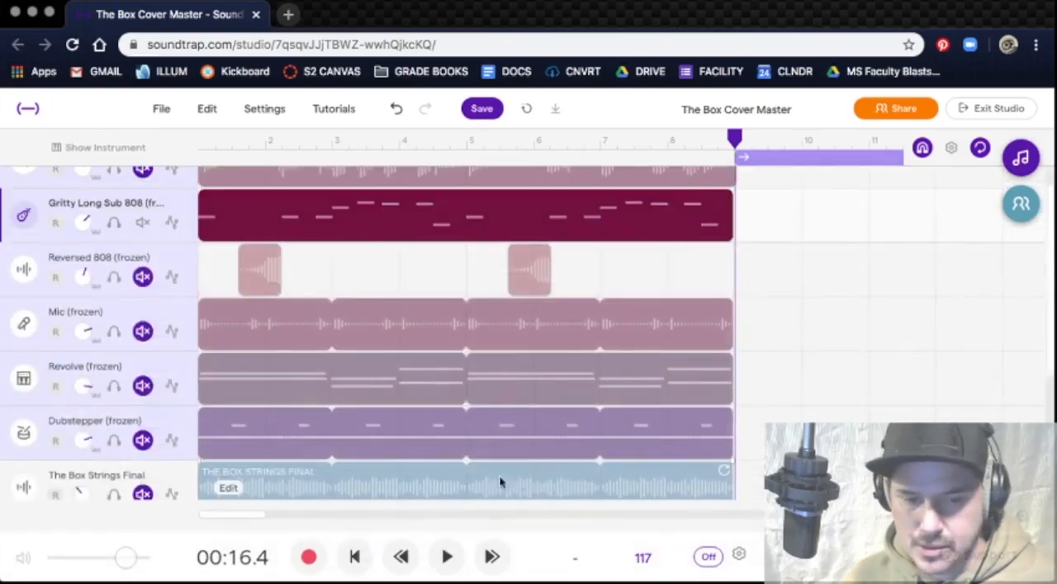
Step: Record a brief take on the Gritty Long Sub 808 track from bar 9 to create a new region across bars 9–17
left_click(1020, 518)
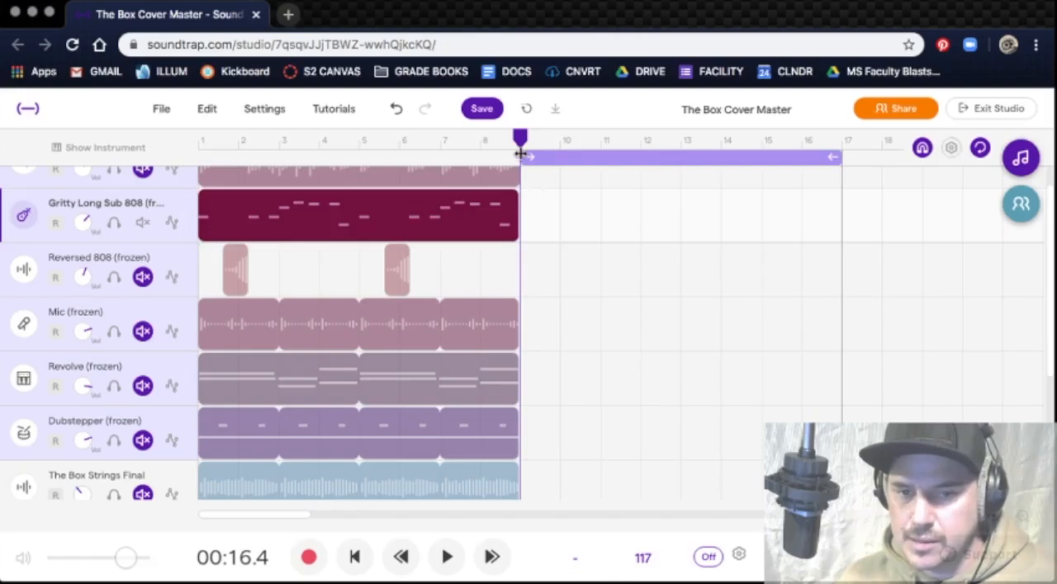
left_click(308, 558)
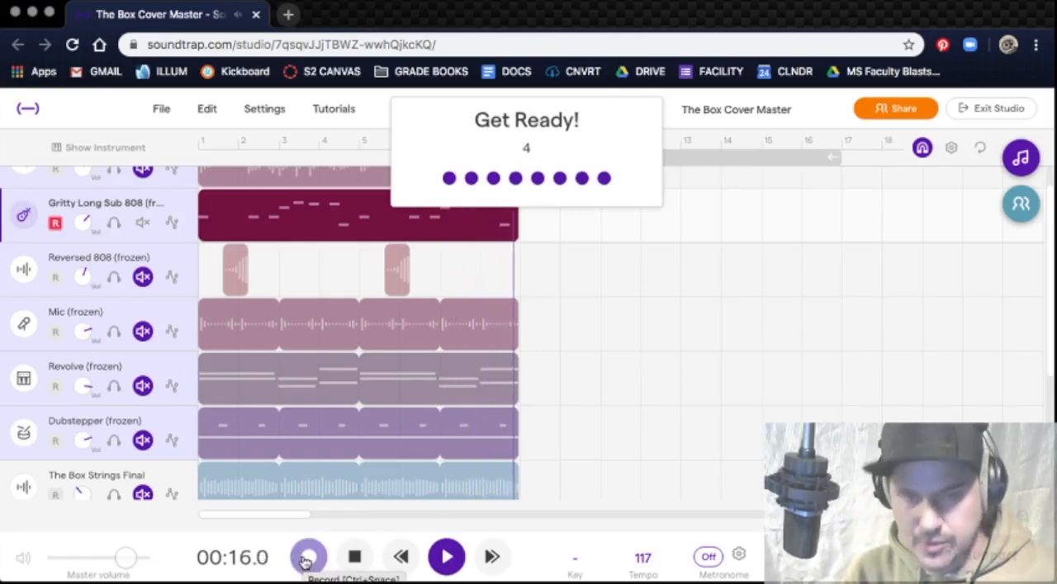
left_click(308, 559)
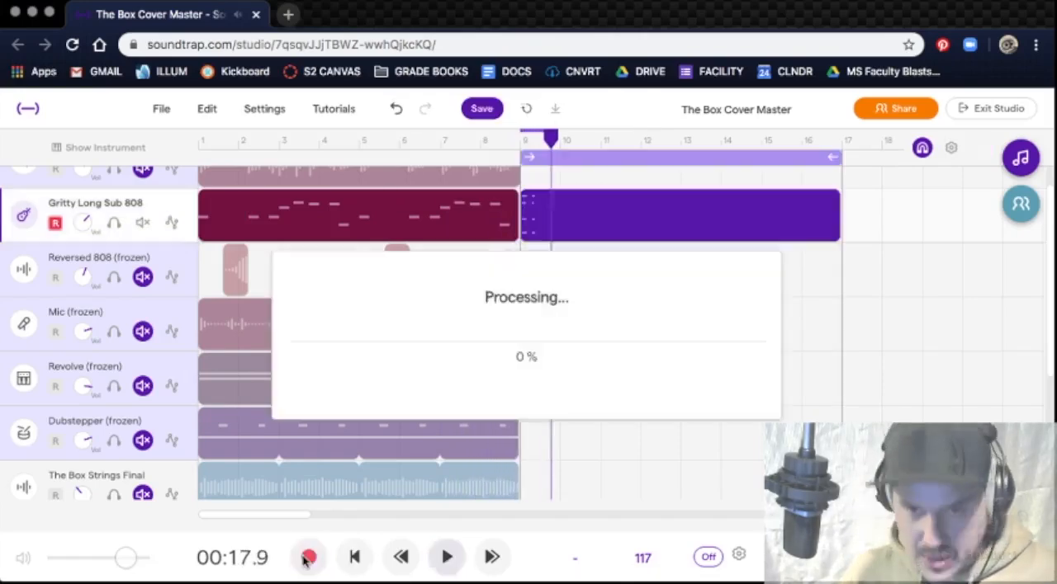
Step: Open the new region at bar 9 in the piano roll and delete its recorded notes as a group
left_click(587, 220)
double_click(587, 221)
left_click_drag(559, 227, 517, 487)
key("BackSpace")
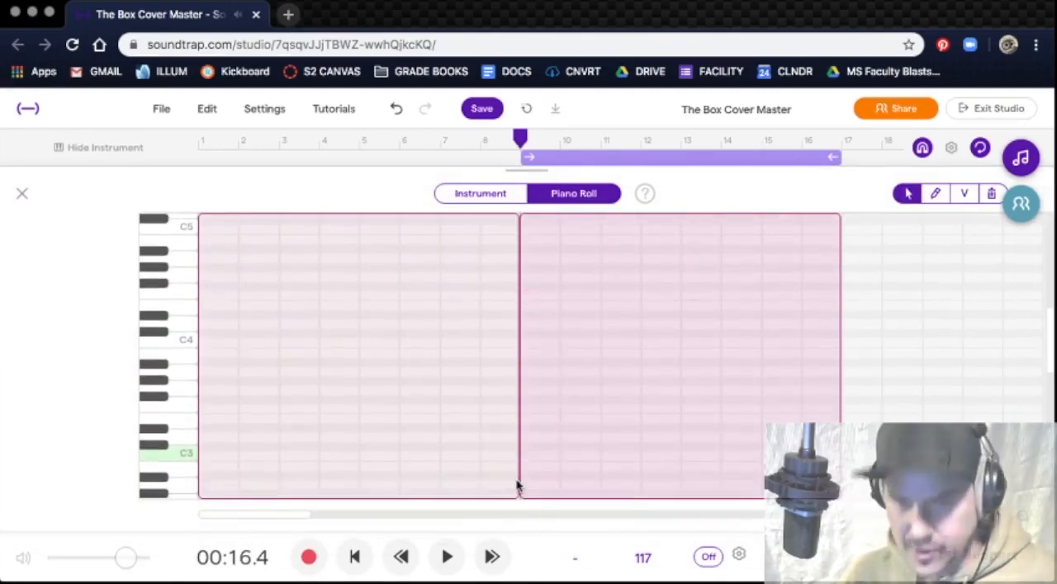
Step: Delete the two leftover C2 notes at the start of the new region
left_click(935, 195)
scroll(669, 328, "down", 1)
scroll(668, 328, "down", 5)
scroll(669, 327, "down", 3)
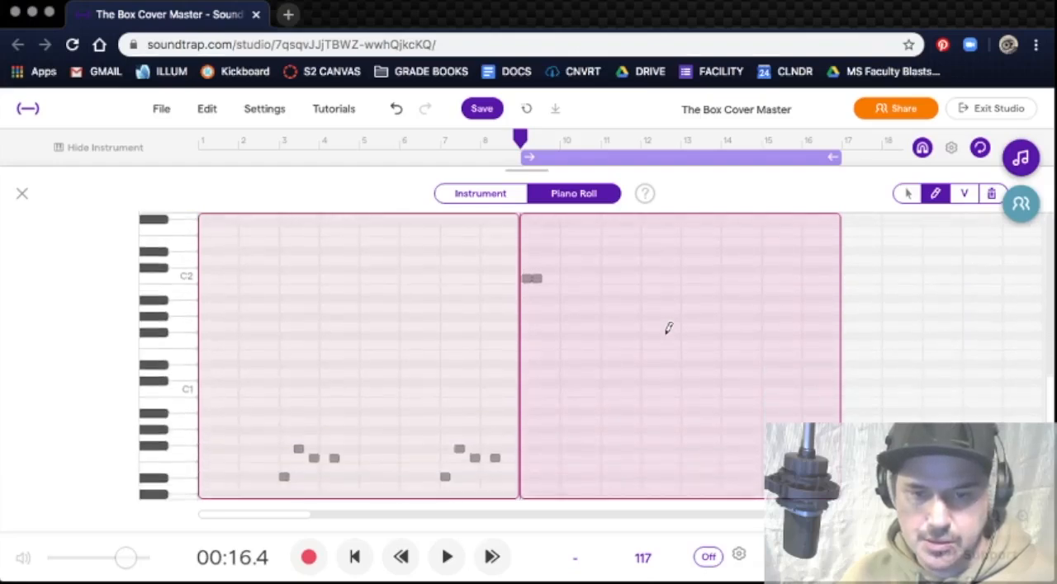
scroll(669, 328, "down", 2)
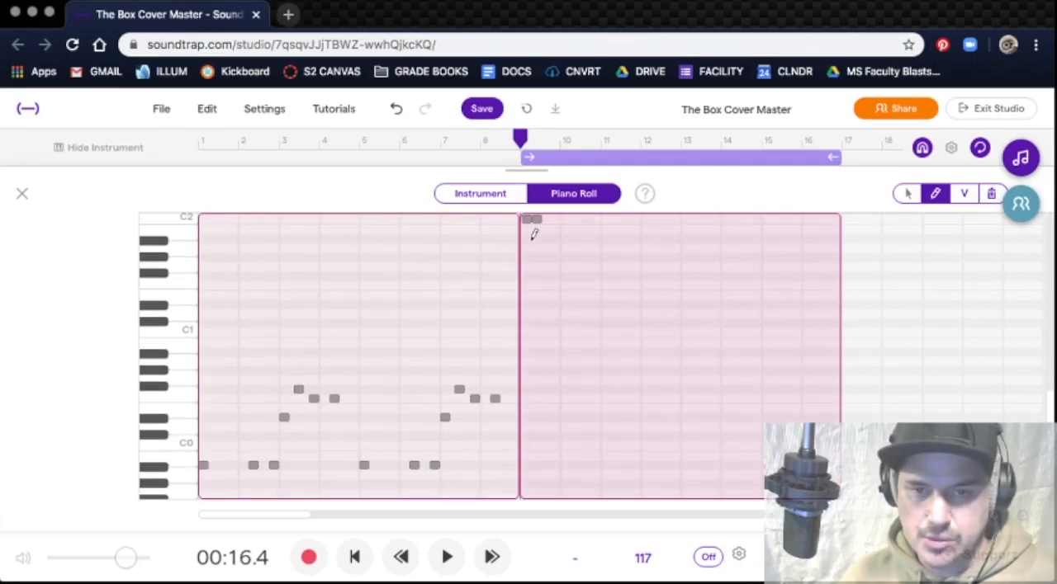
left_click(907, 193)
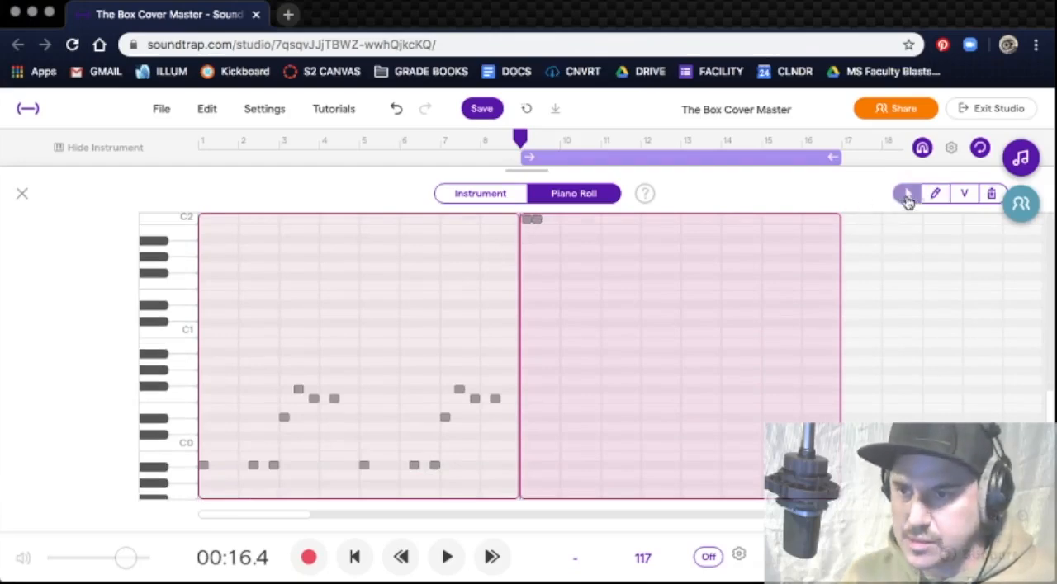
left_click(536, 222)
key("Delete")
left_click(526, 219)
key("Delete")
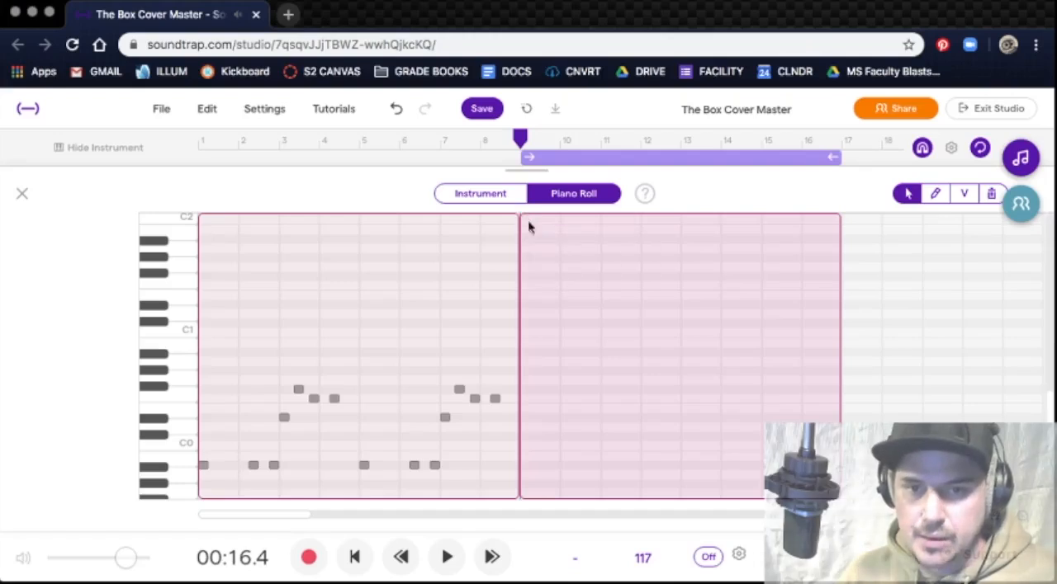
Step: Draw Bb-1 notes at bars 9 and 10 in the new region and try to move the second one slightly forward in time
left_click(935, 193)
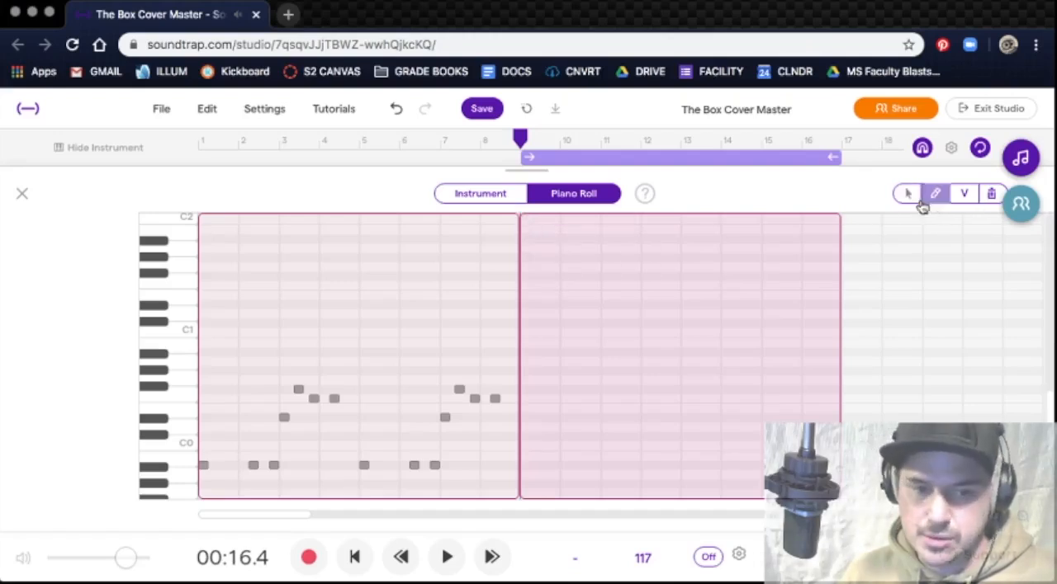
left_click(525, 466)
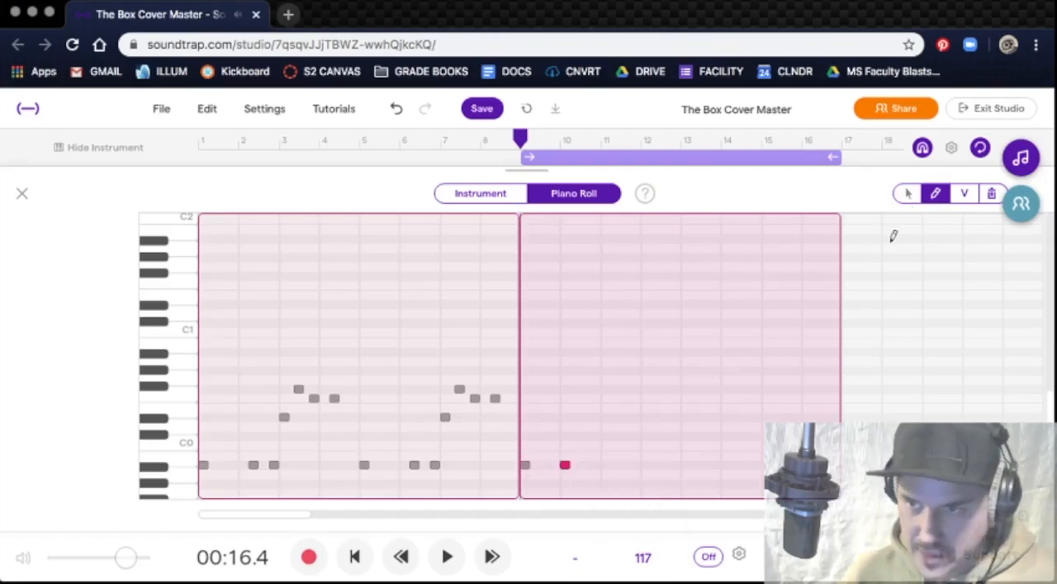
left_click(907, 193)
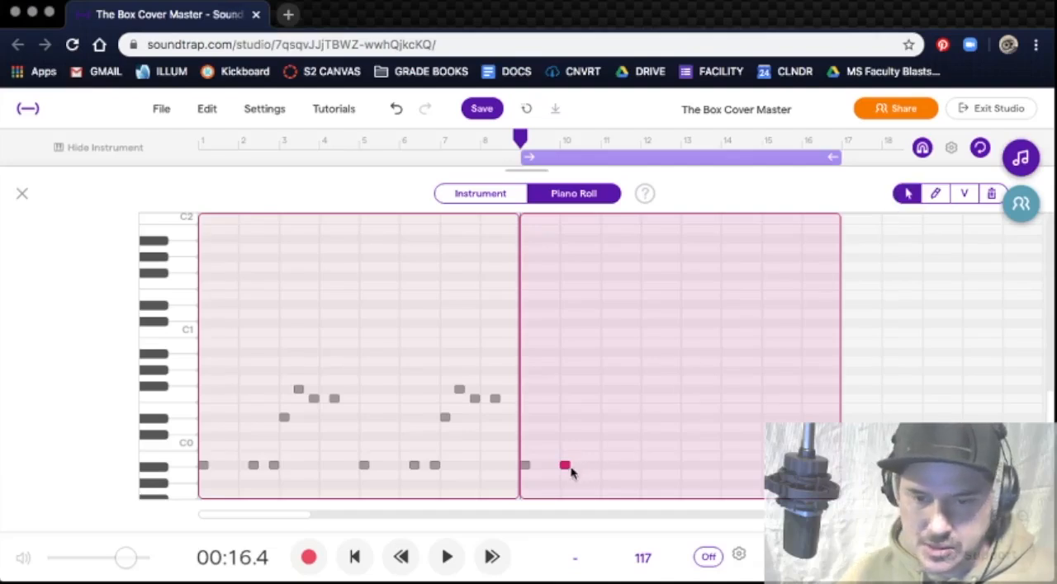
mouse_move(563, 468)
left_mouse_down()
mouse_move(593, 468)
mouse_move(566, 469)
mouse_move(577, 471)
left_mouse_up()
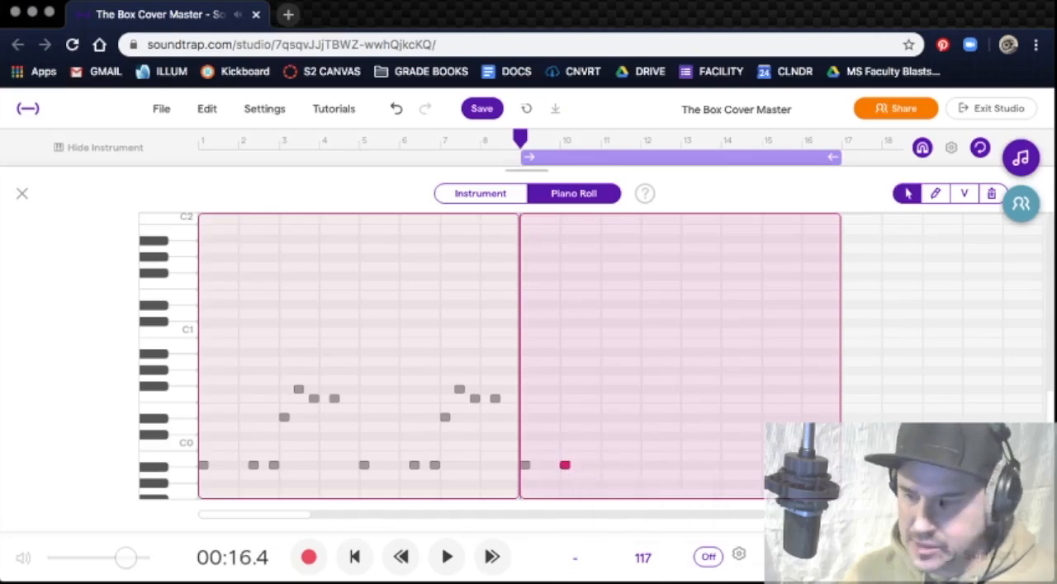
Step: Move the second Bb-1 note in the new region one beat later within bar 10 and close the piano roll
left_click(997, 525)
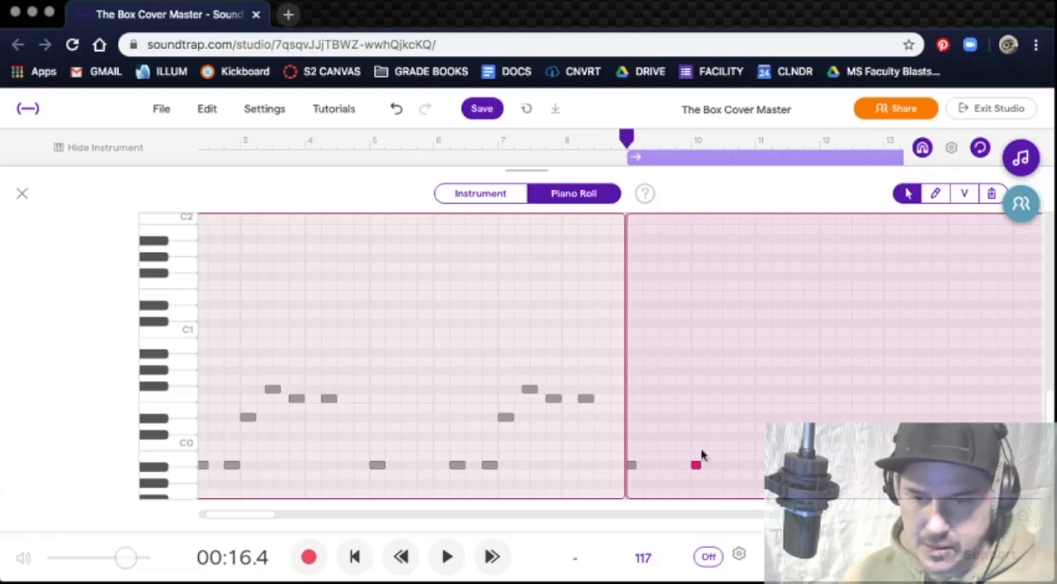
left_click_drag(696, 468, 719, 473)
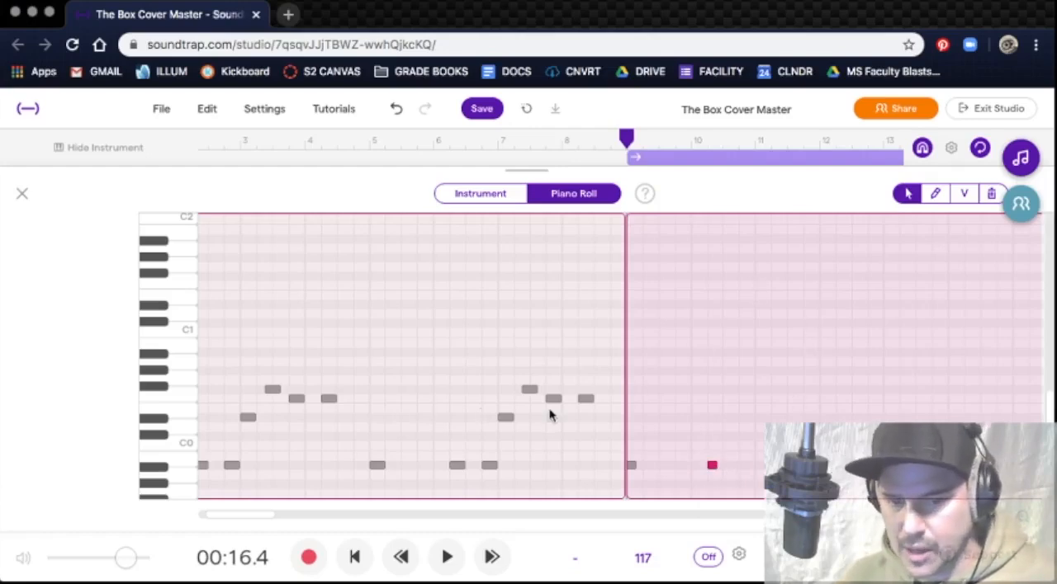
left_click(22, 195)
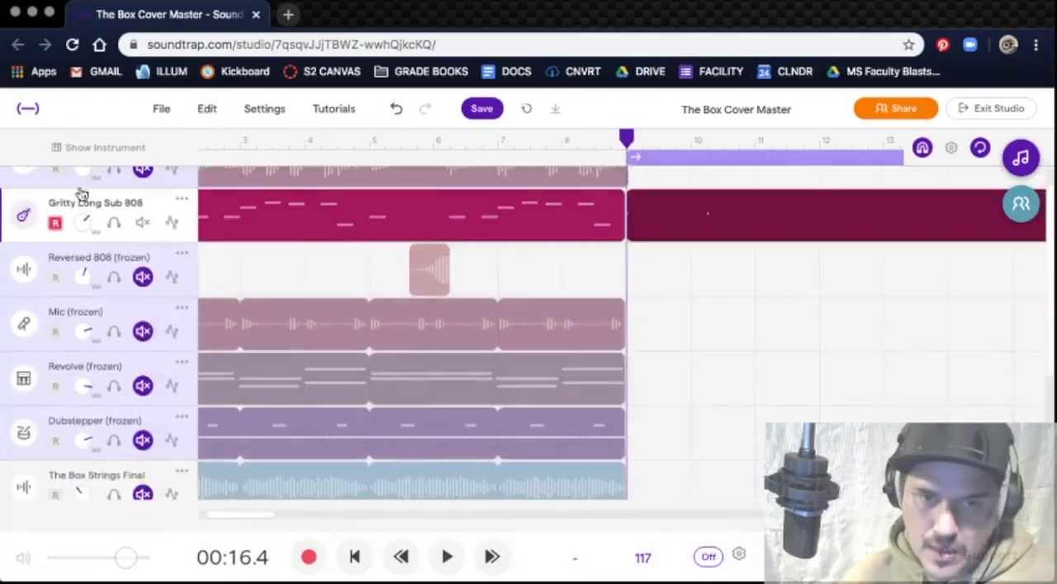
Step: Turn off looping, unmute the Reversed 808 track and play it together with the 808 bass from the start of the song
left_click(145, 247)
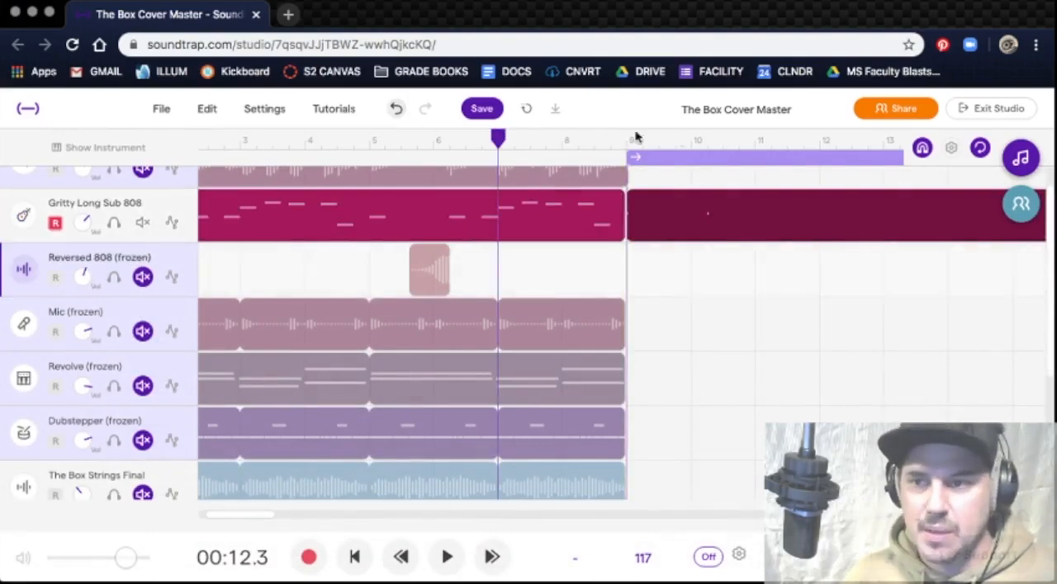
left_click(979, 148)
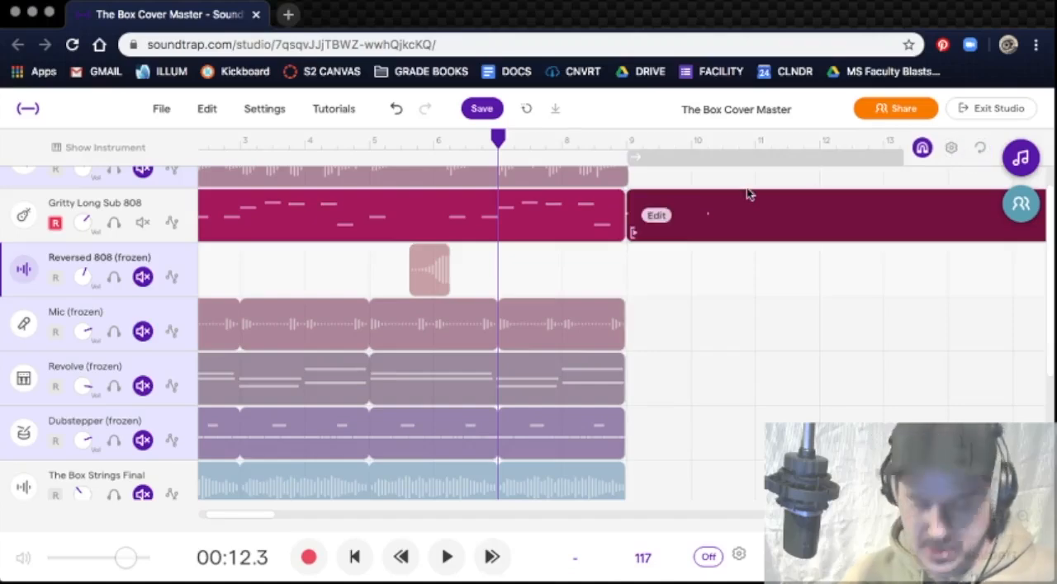
key("Return")
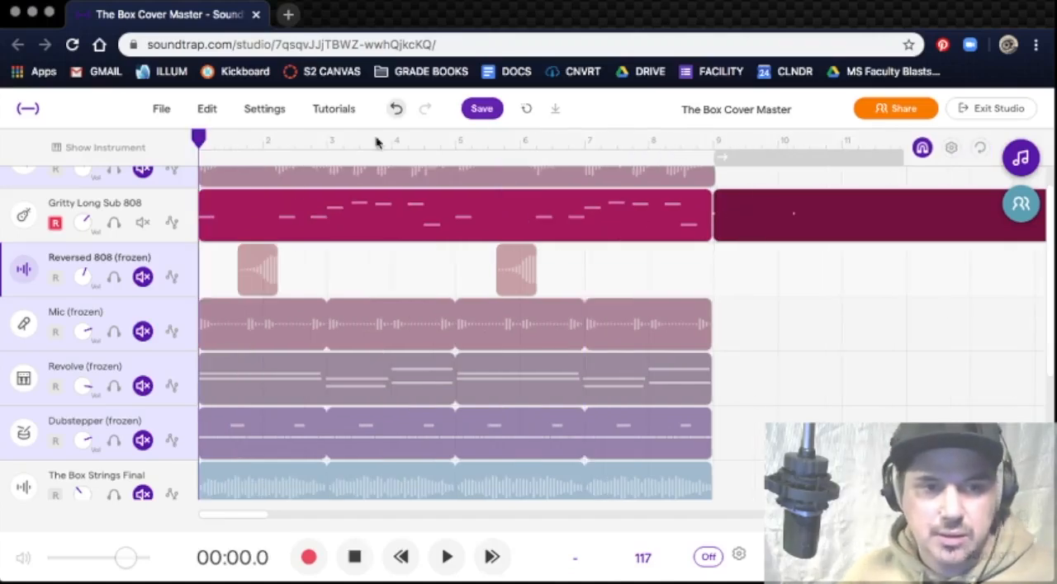
left_click(144, 278)
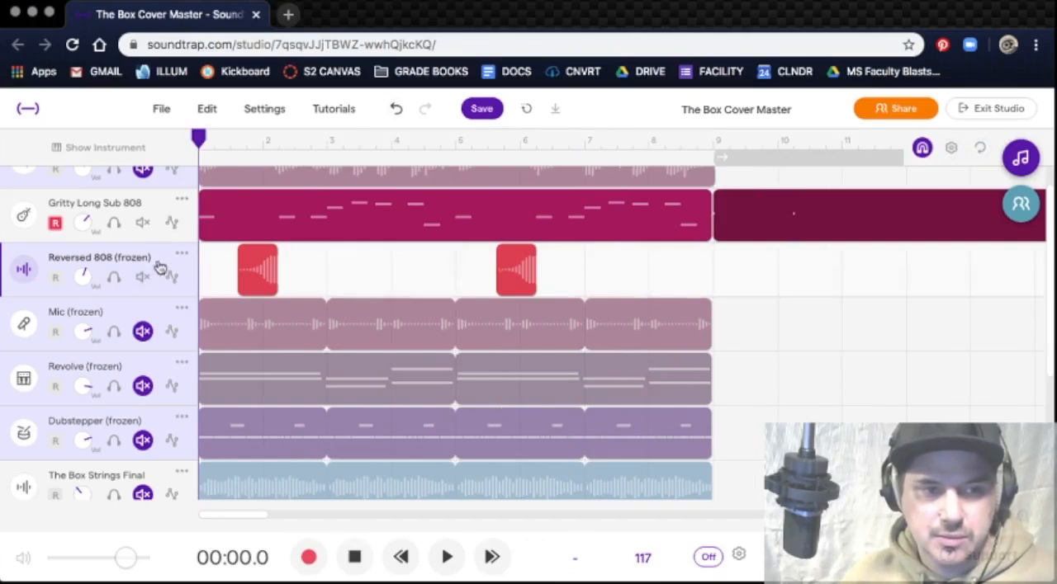
key("space")
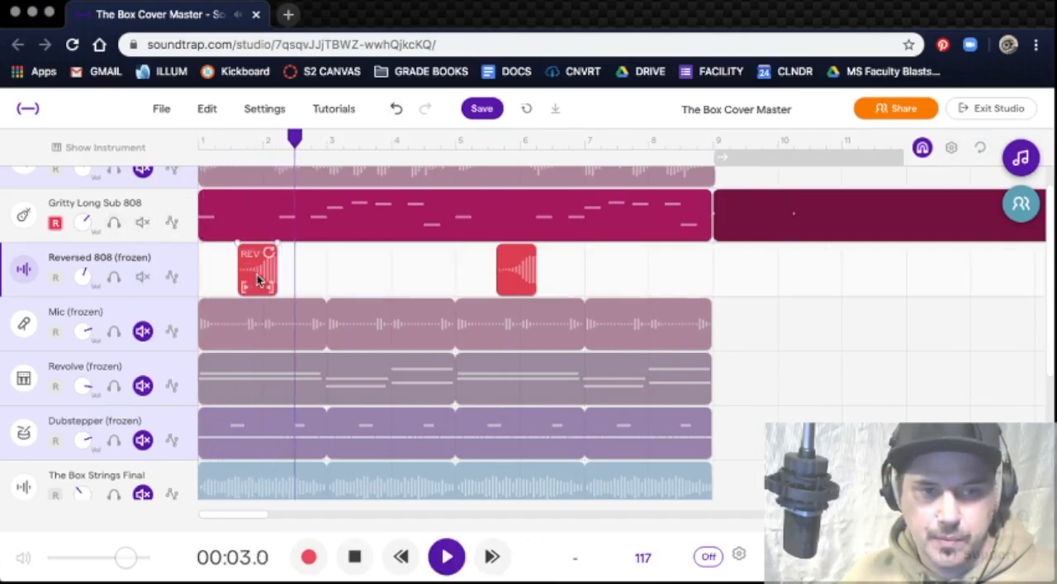
key("space")
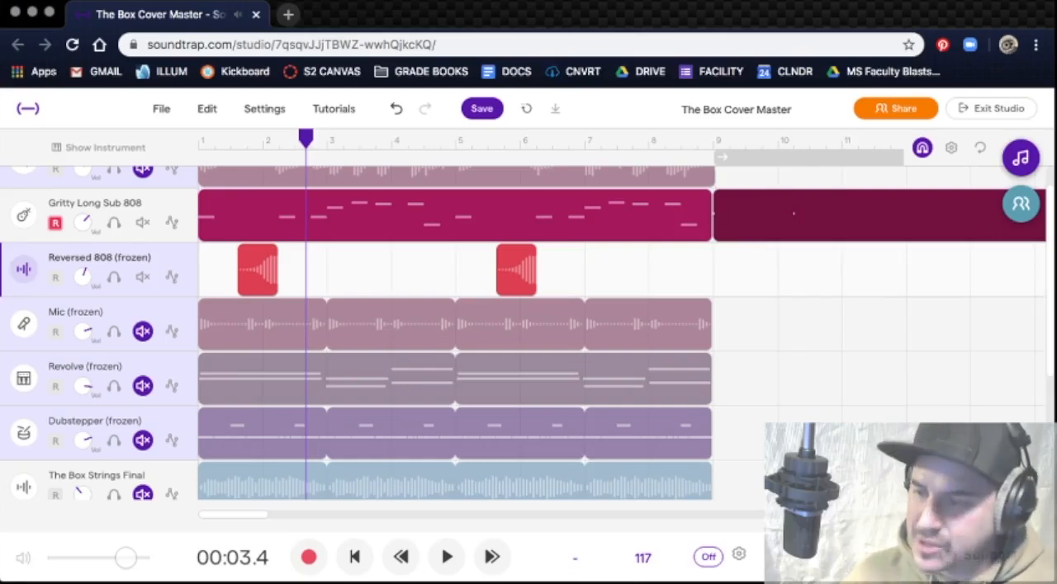
Step: Switch to Finder, look in the Downloads folder and move the Finder window out of the way
key("super+Tab")
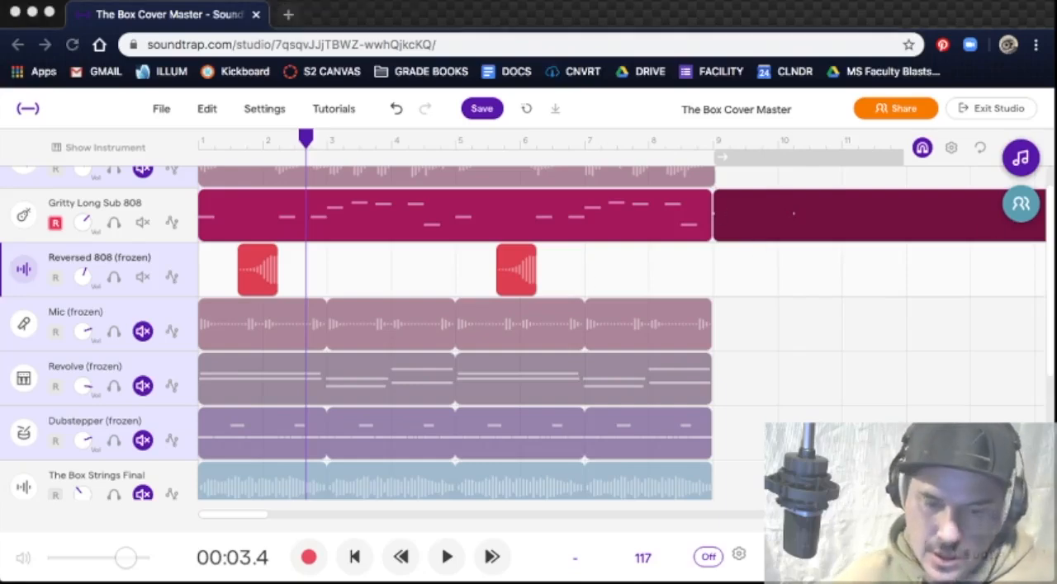
left_click_drag(286, 37, 926, 85)
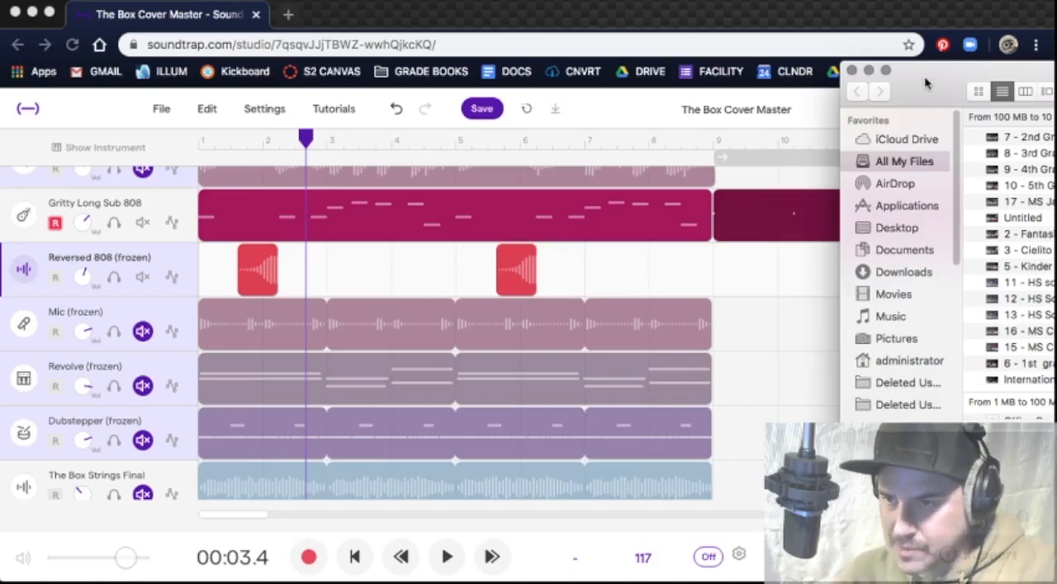
left_click(931, 273)
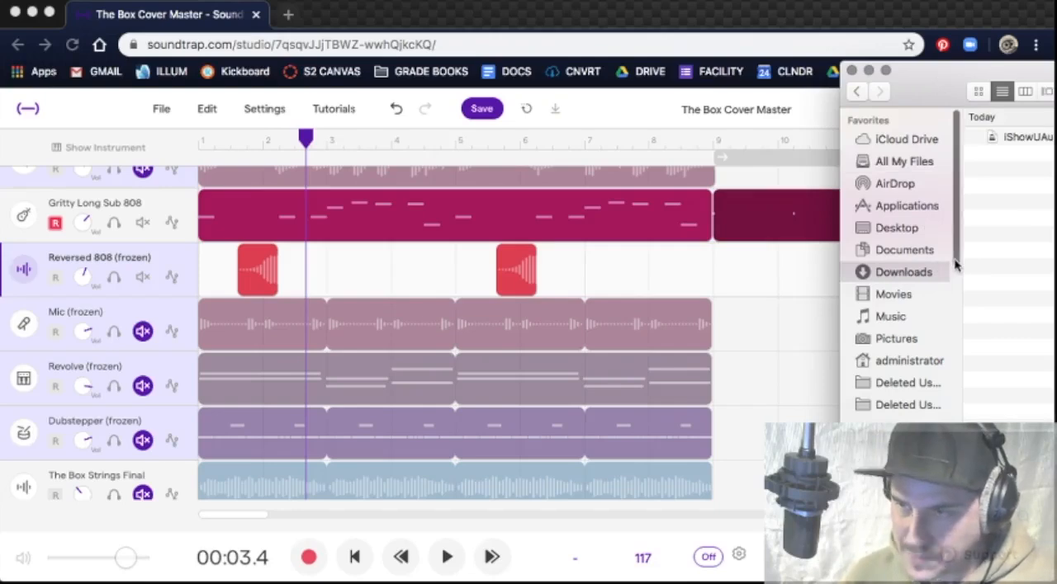
left_click_drag(941, 83, 1056, 120)
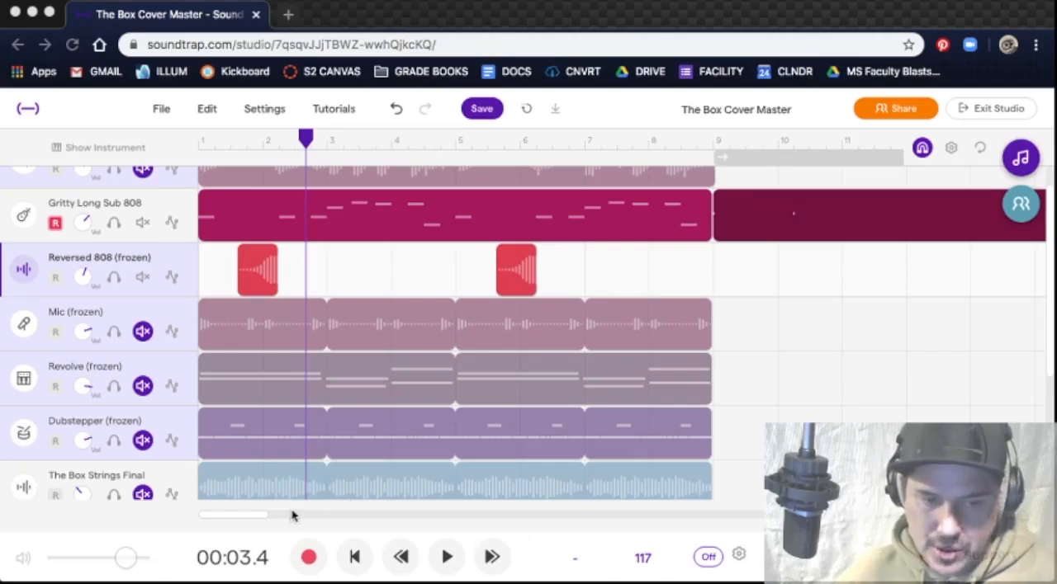
Step: Copy the second Reversed 808 clip to about the middle of bar 10 on the same track
left_click(251, 520)
mouse_move(254, 519)
left_mouse_down()
mouse_move(290, 517)
mouse_move(259, 520)
left_mouse_up()
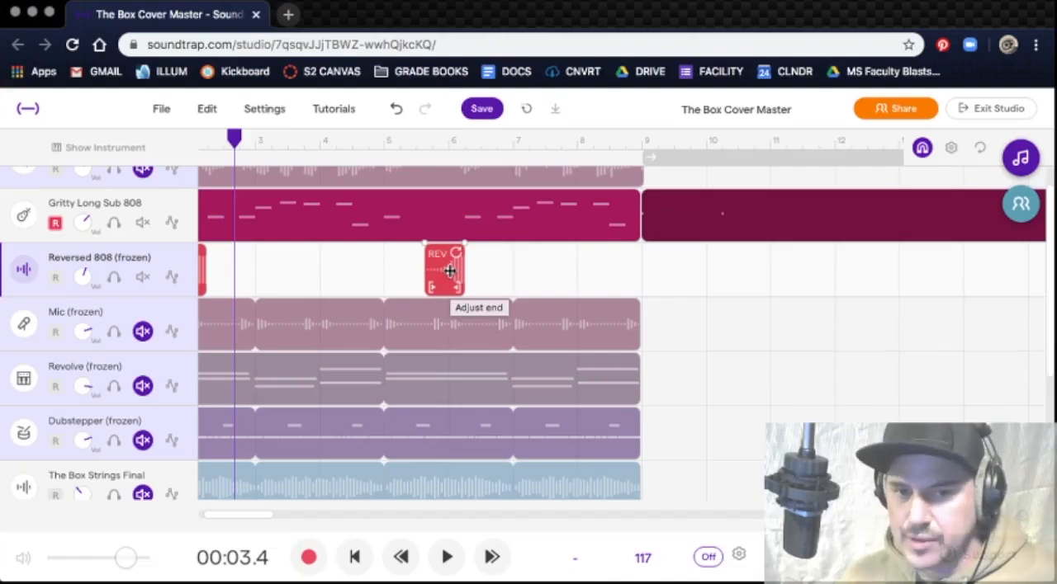
left_click_drag(449, 270, 766, 289)
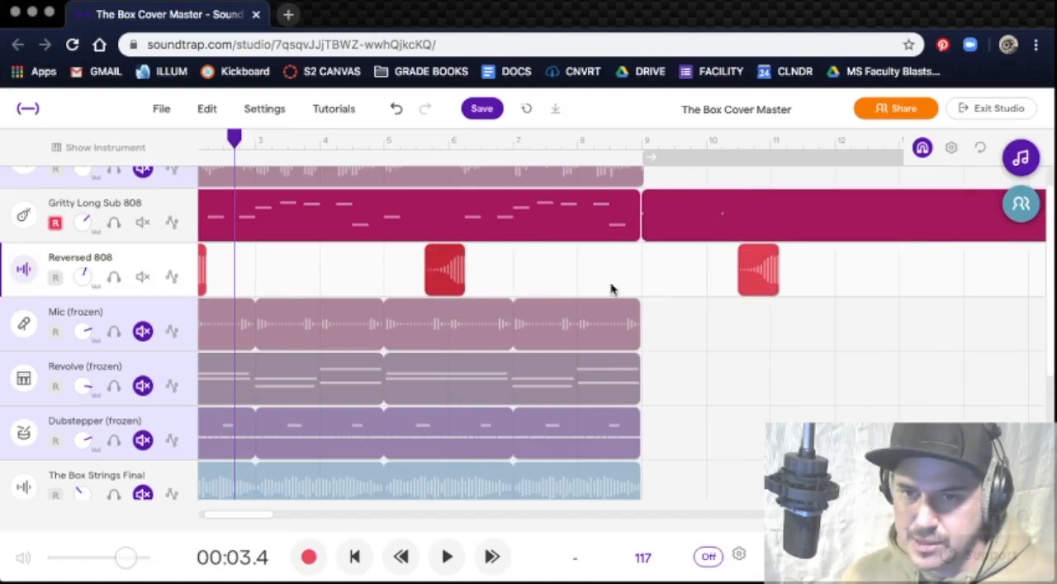
Step: Replace the region at bar 9 on the Gritty Long Sub 808 track with a copy of the original region from bars 1–9
left_click(735, 221)
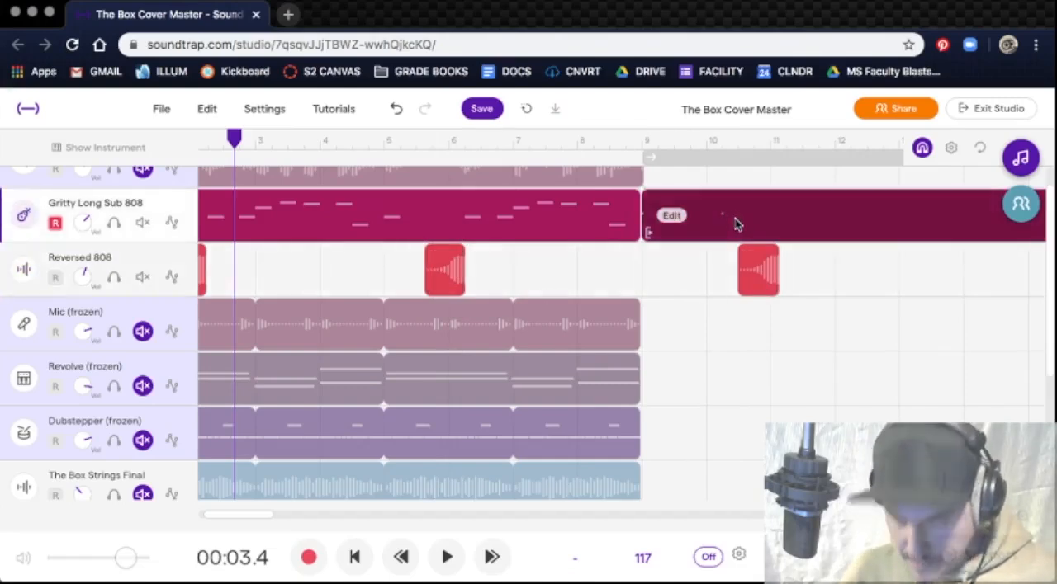
key("Delete")
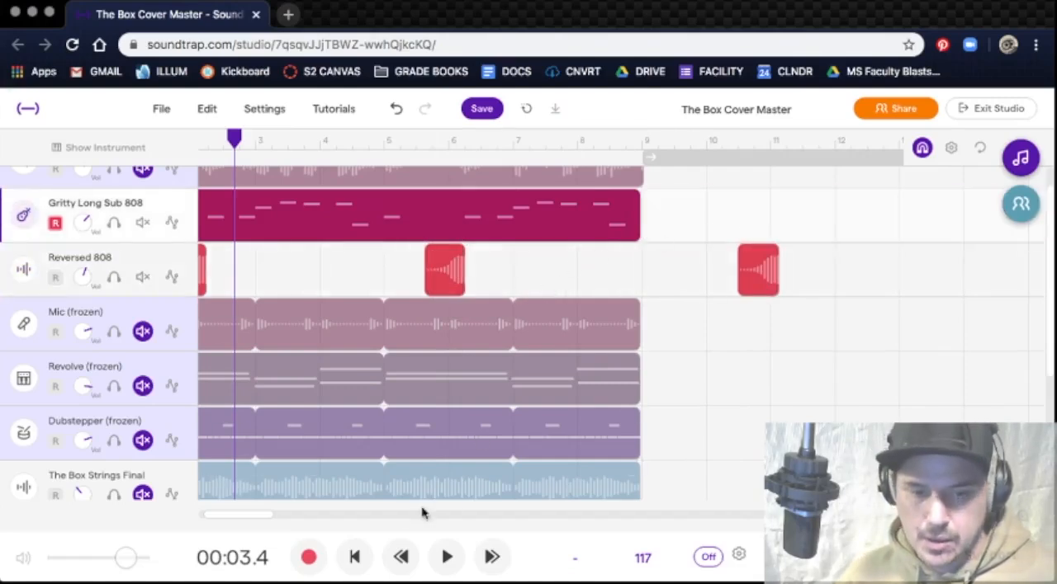
left_click_drag(259, 514, 225, 516)
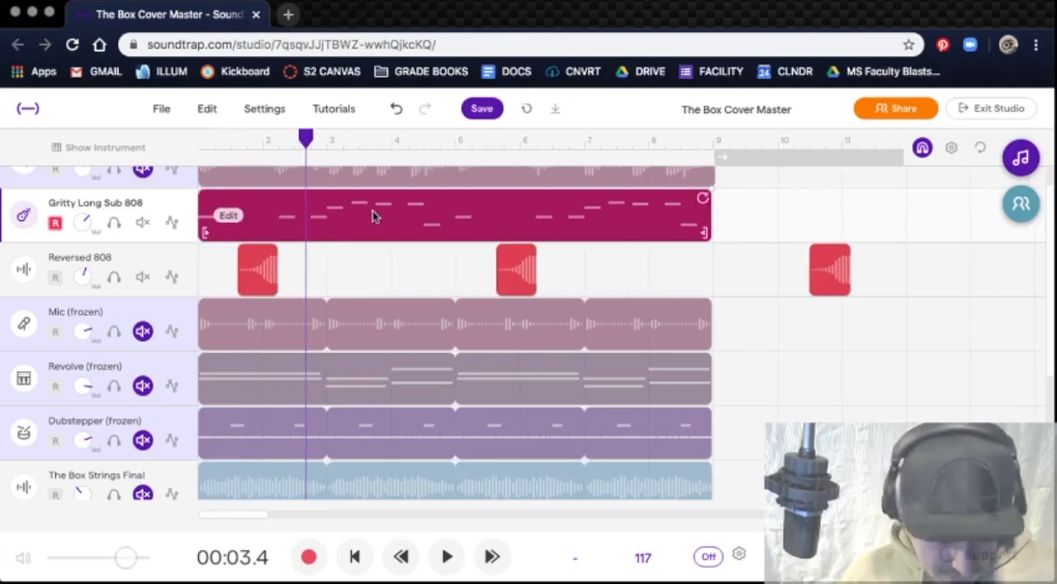
left_click_drag(373, 213, 889, 224)
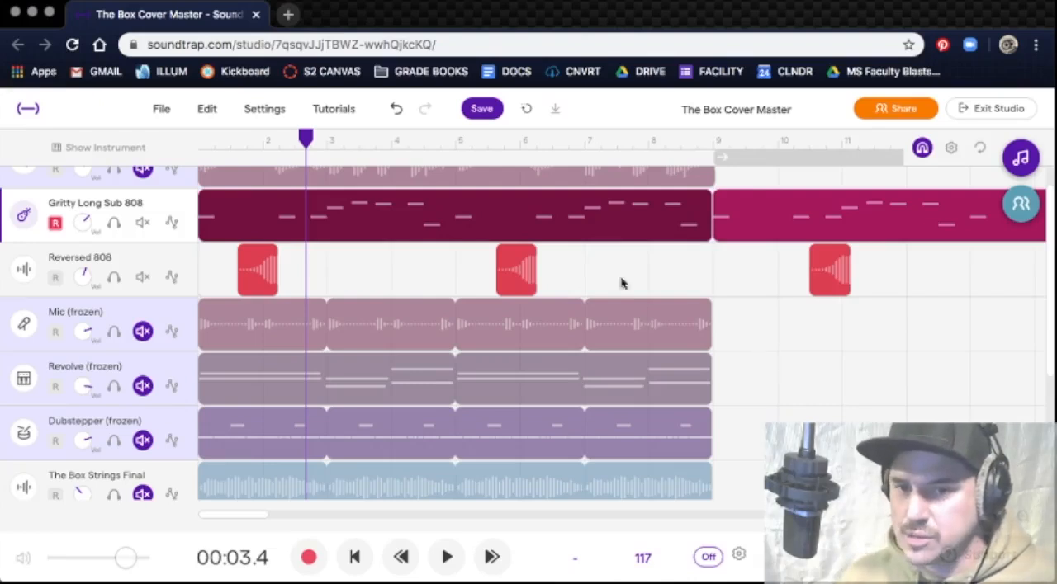
mouse_move(487, 237)
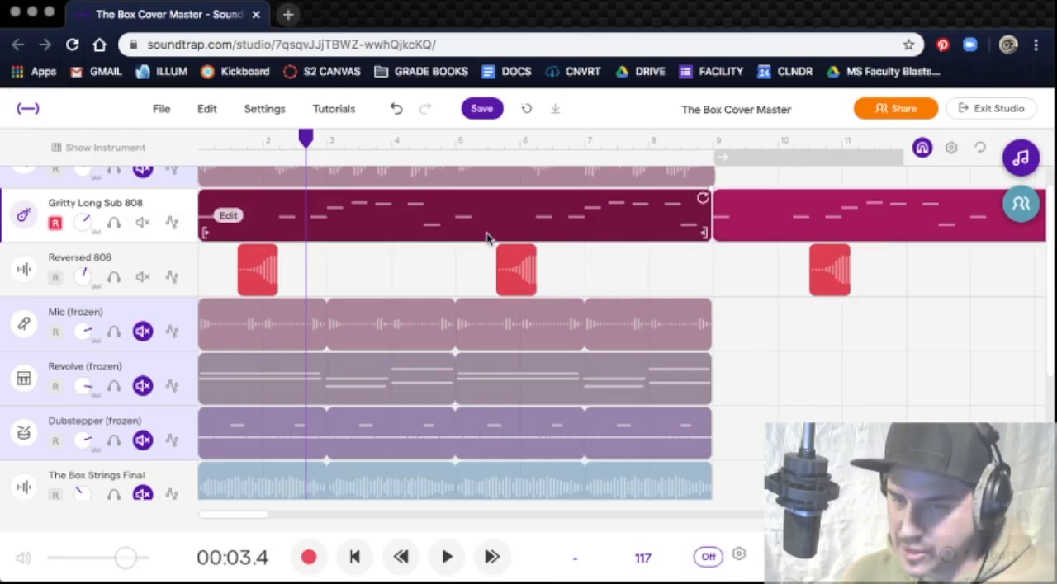
mouse_move(735, 231)
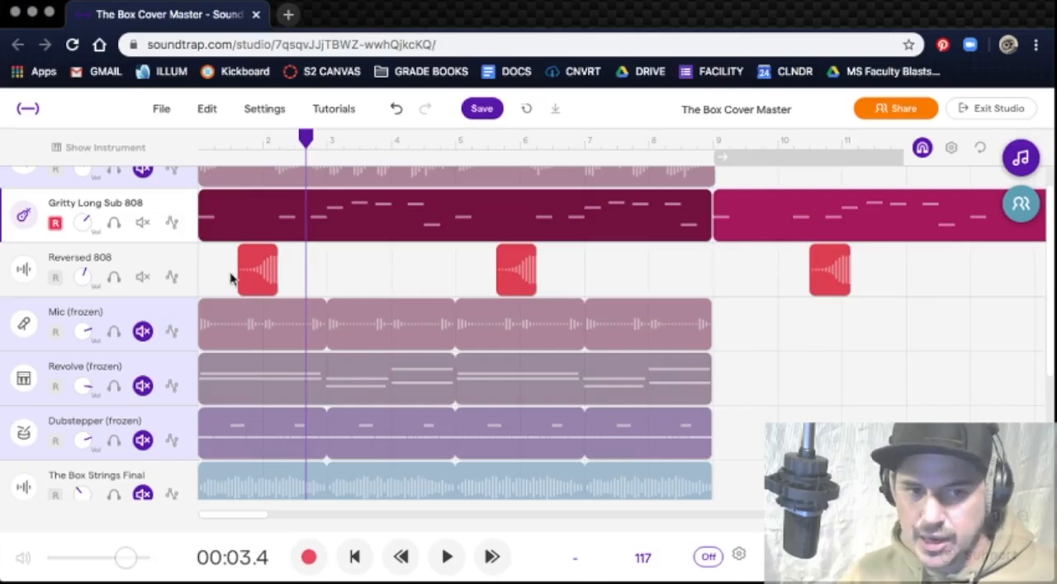
Step: Line up the playhead with the start of the first Reversed 808 clip and examine the placement of the clips up close
left_click_drag(305, 139, 234, 144)
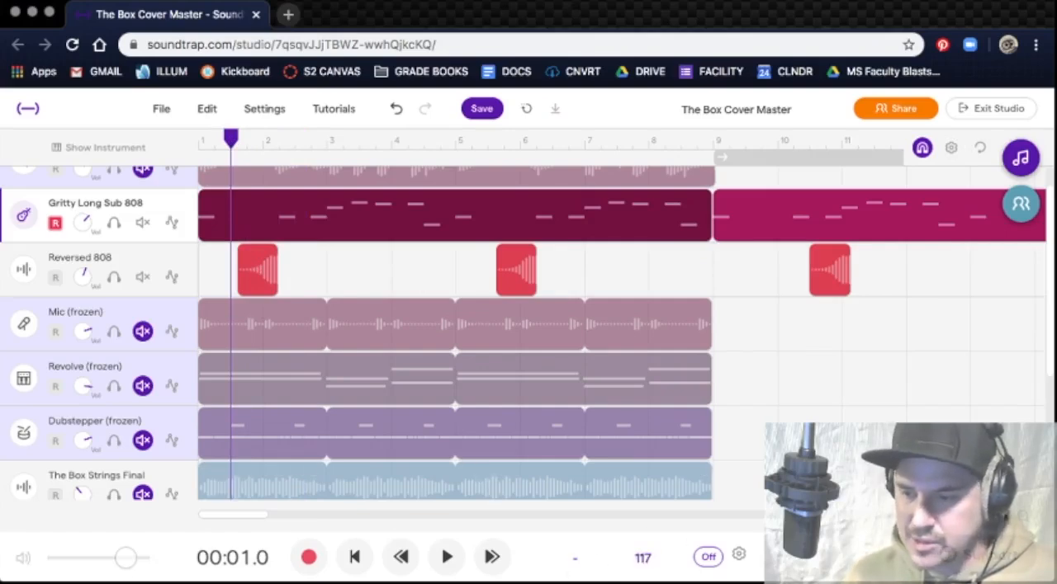
left_click(999, 518)
left_click(999, 520)
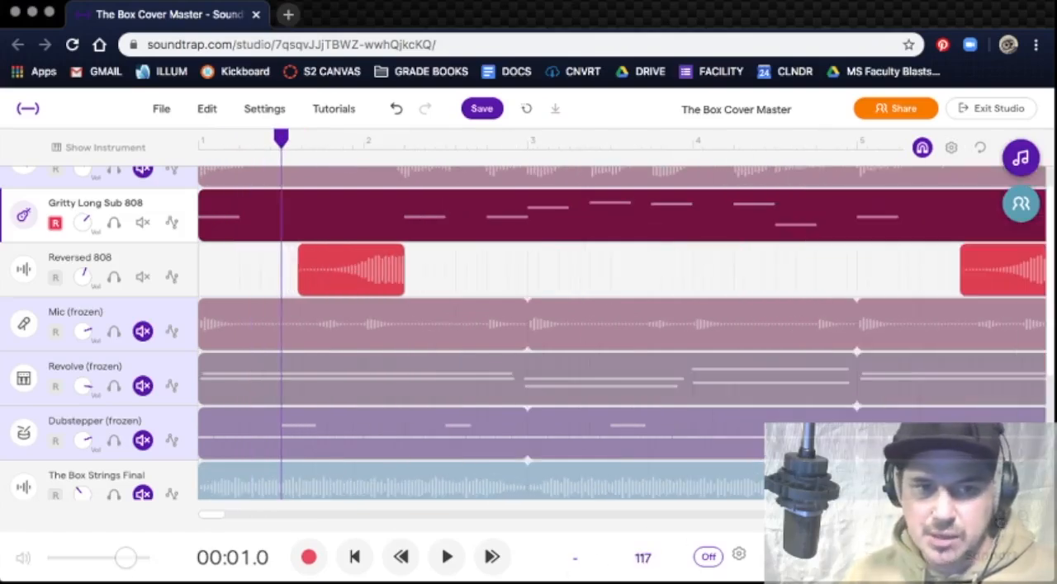
left_click_drag(281, 138, 296, 138)
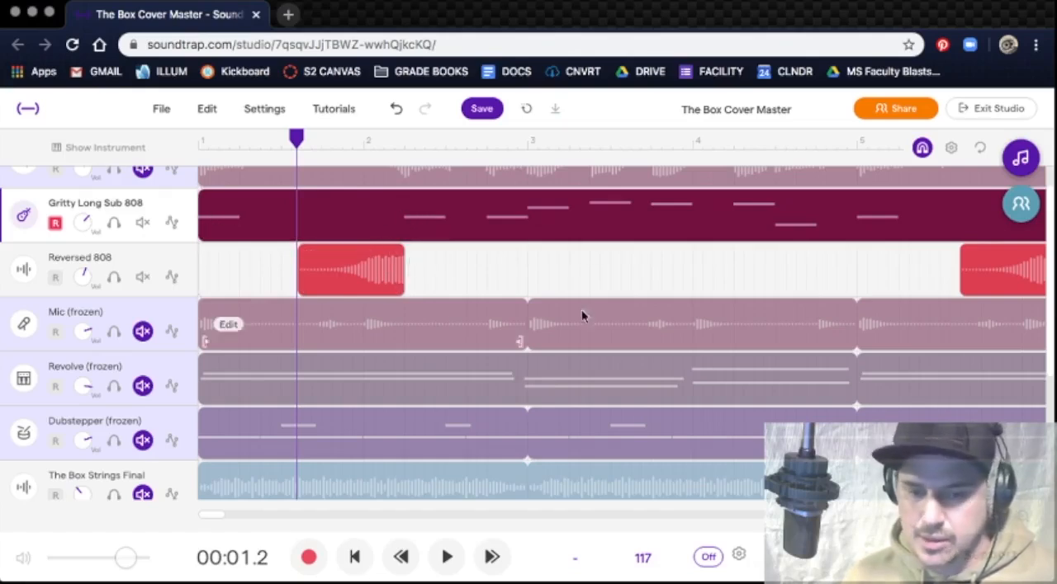
left_click_drag(215, 517, 229, 514)
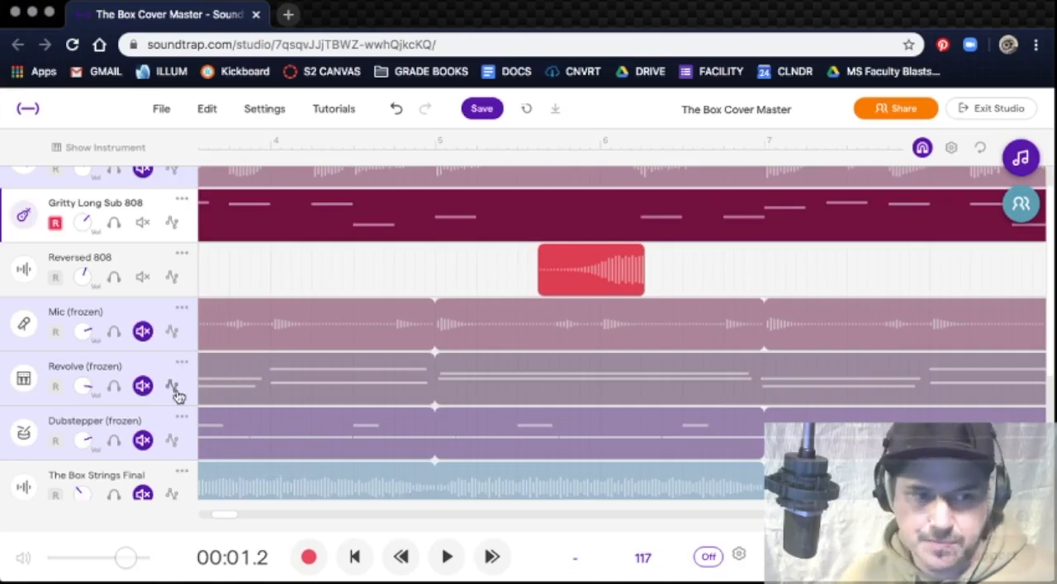
Step: Mute the Gritty Long Sub 808 and Reversed 808 tracks, unmute the Mic track and play it from the start
left_click(143, 331)
left_click(143, 278)
left_click(143, 222)
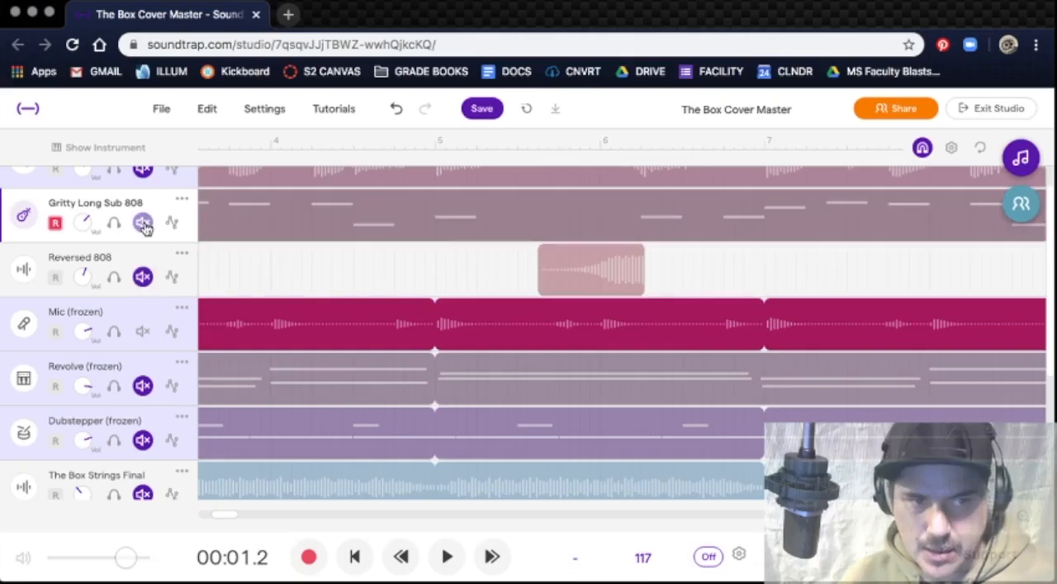
key("Return")
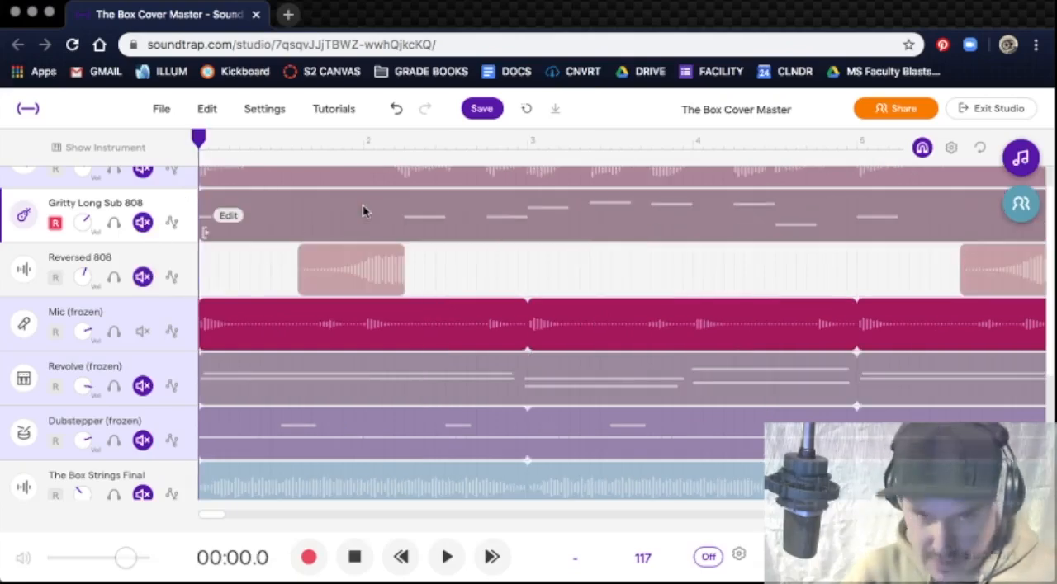
key("space")
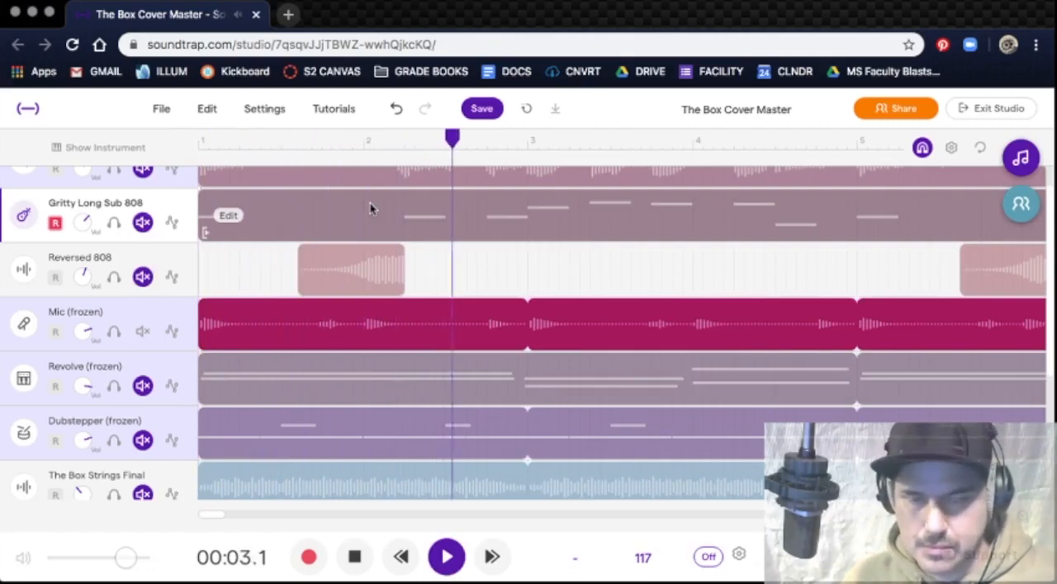
key("space")
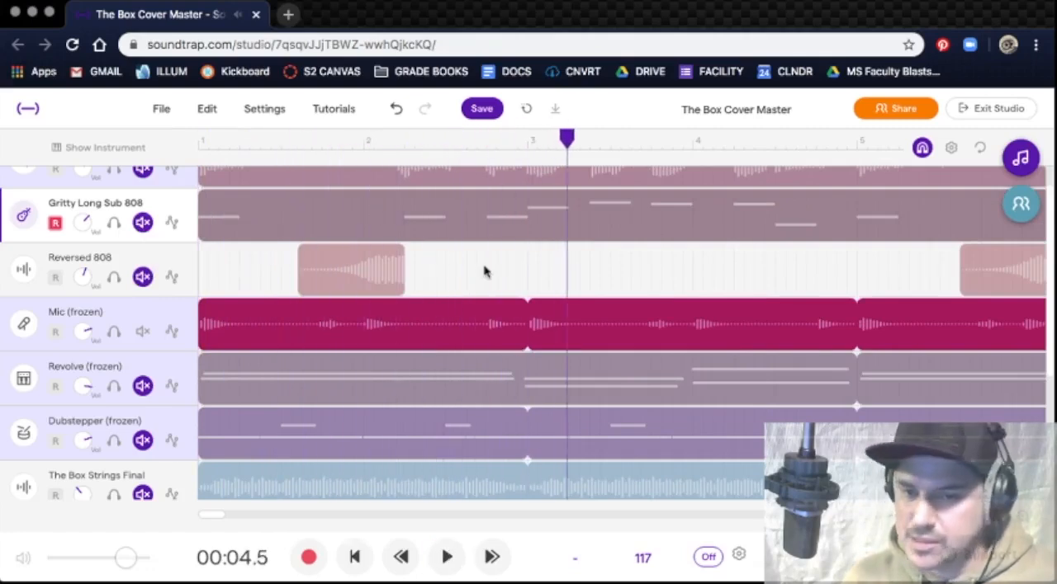
Step: Turn looping back on and place the playhead at bar 9
left_click_drag(573, 151, 922, 162)
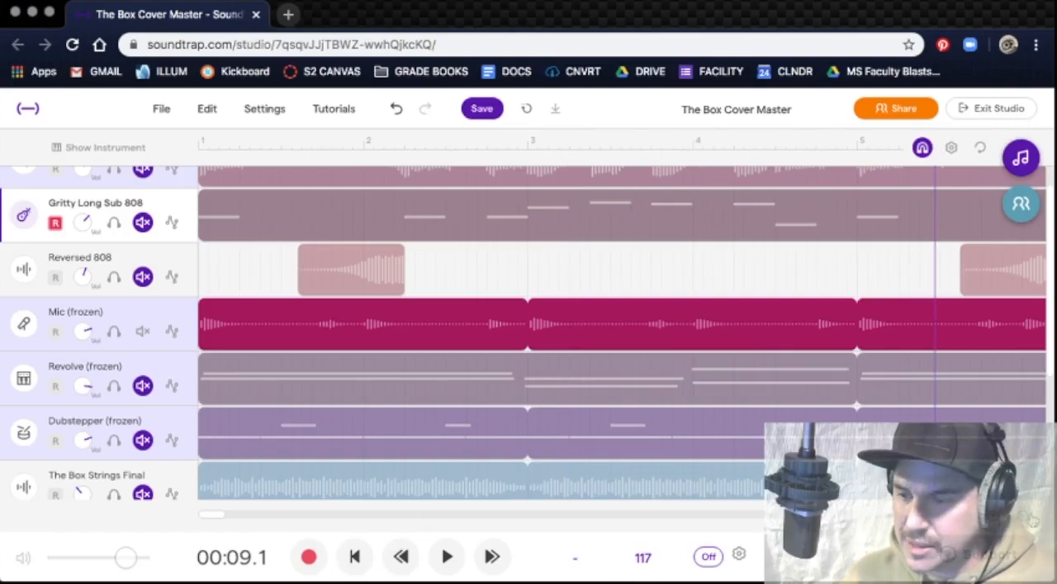
left_click(1032, 520)
left_click(1029, 521)
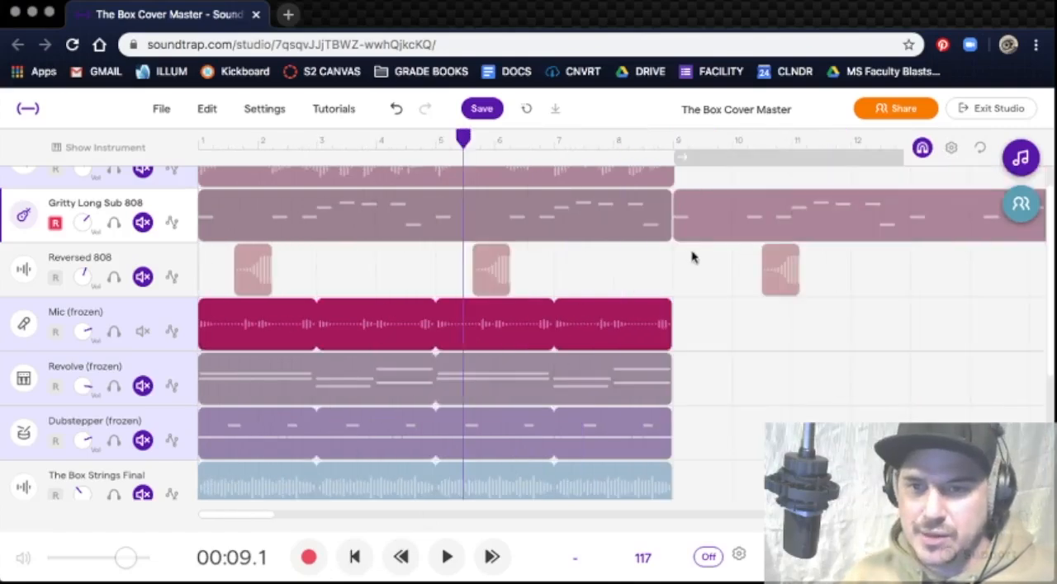
left_click(725, 159)
left_click_drag(466, 146, 674, 154)
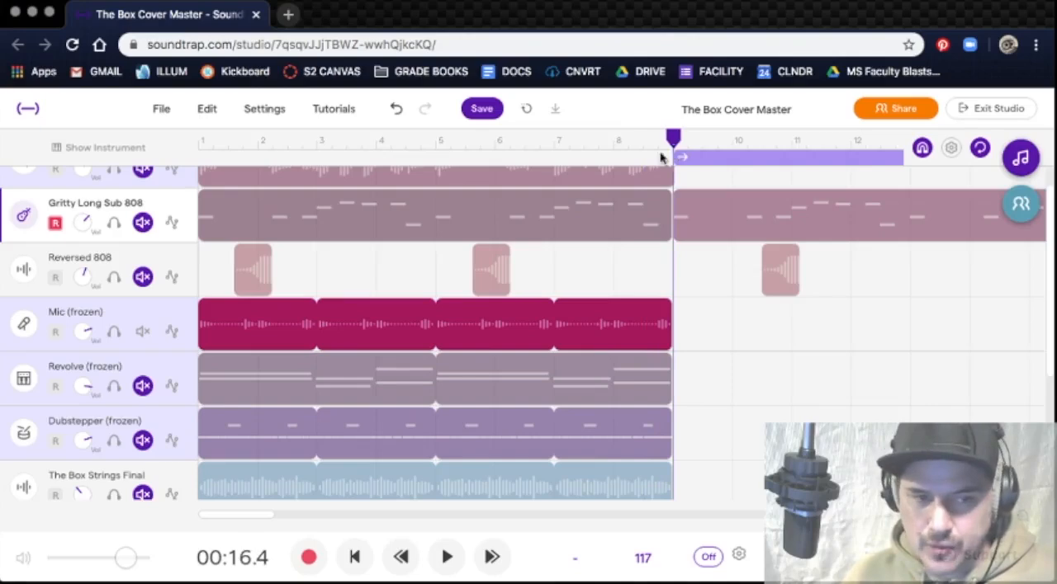
Step: Arm the Mic track for recording with headphones and record a short take from bar 9
left_click(59, 333)
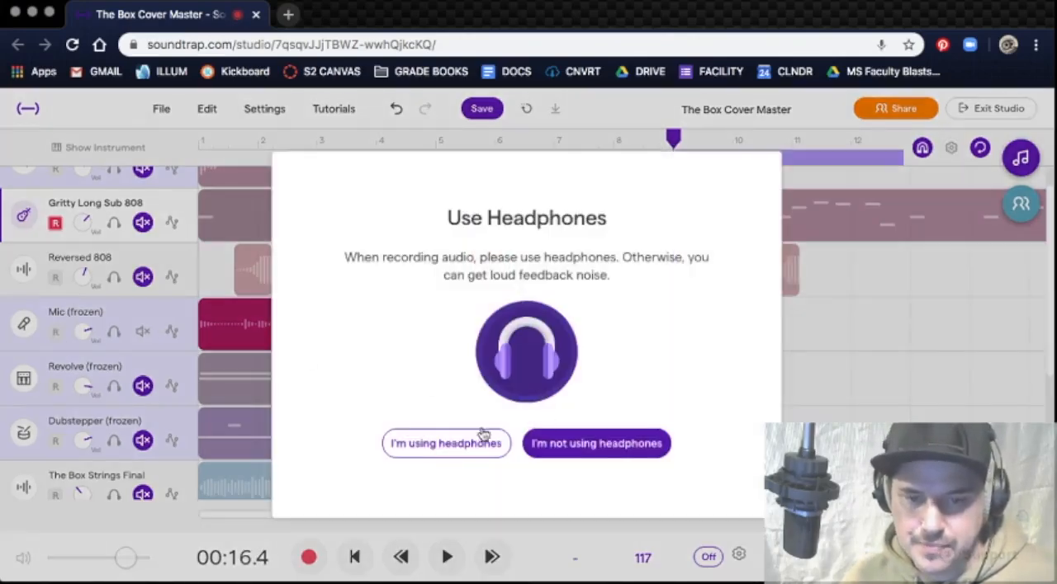
left_click(467, 442)
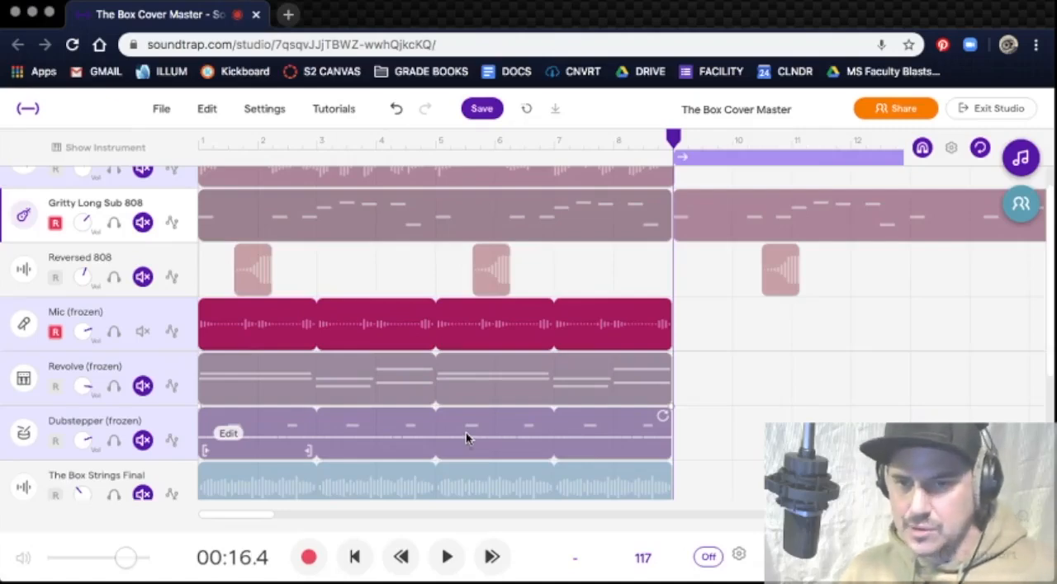
left_click(309, 559)
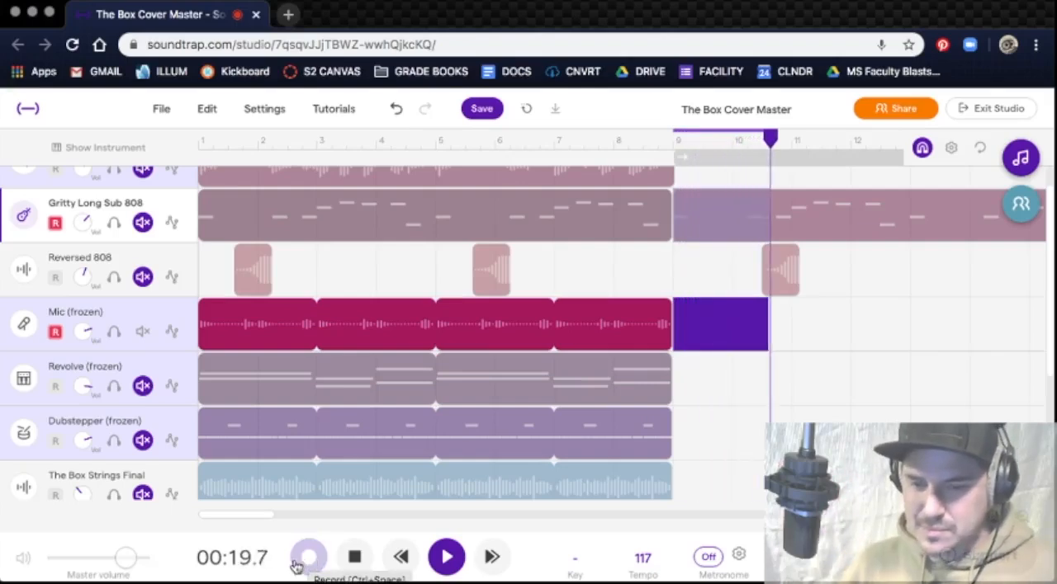
left_click(309, 559)
Step: Turn the metronome on and delete the take just recorded at bar 9 on the Mic track
left_click(708, 557)
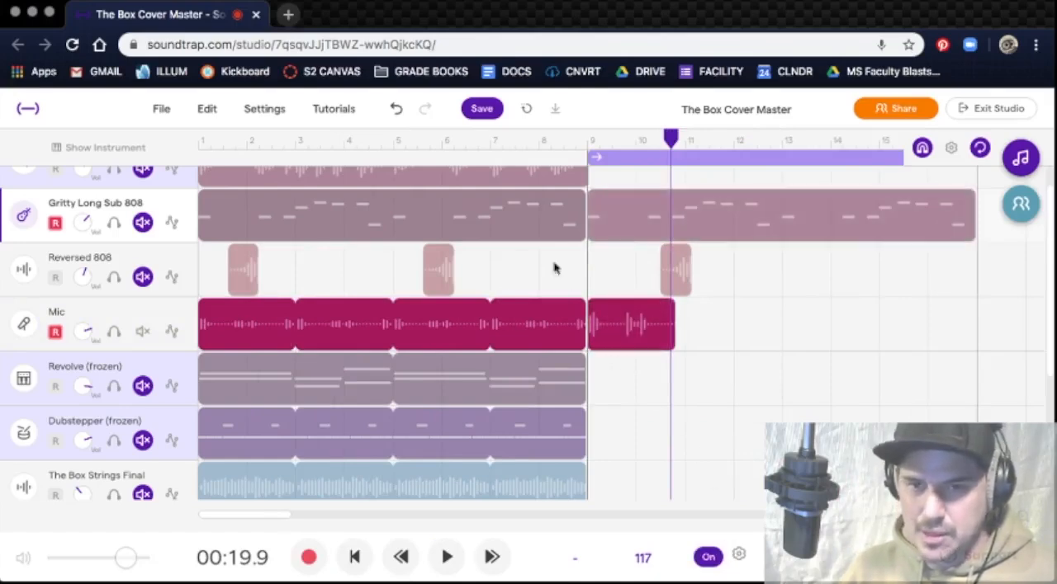
right_click(611, 323)
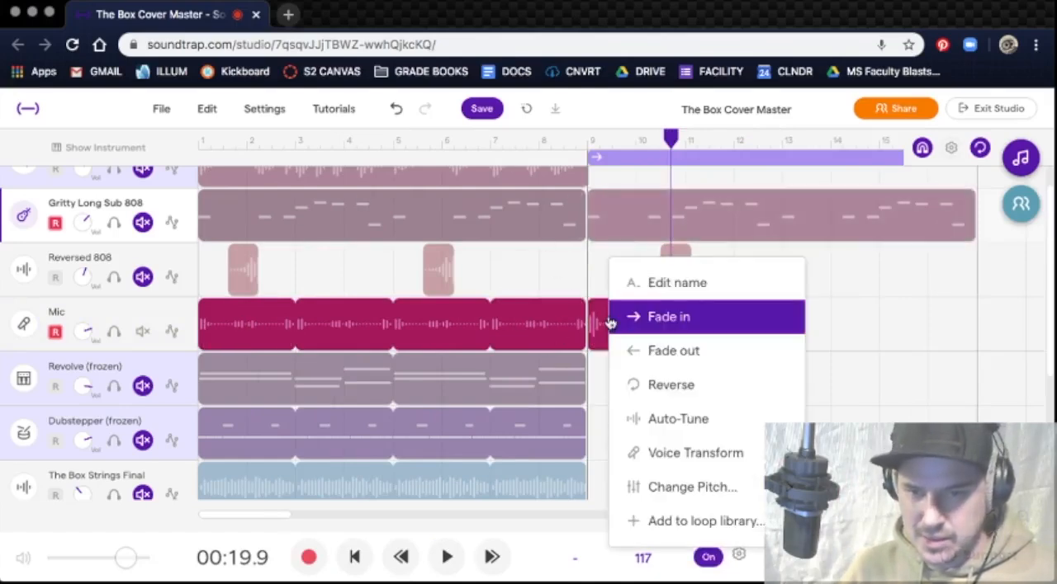
left_click(603, 284)
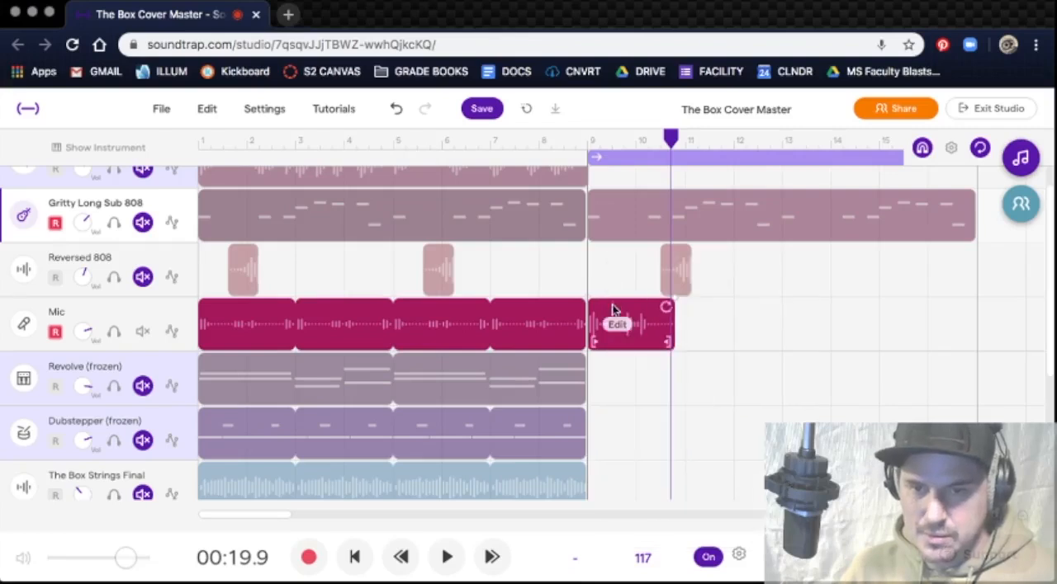
left_click(613, 305)
key("Delete")
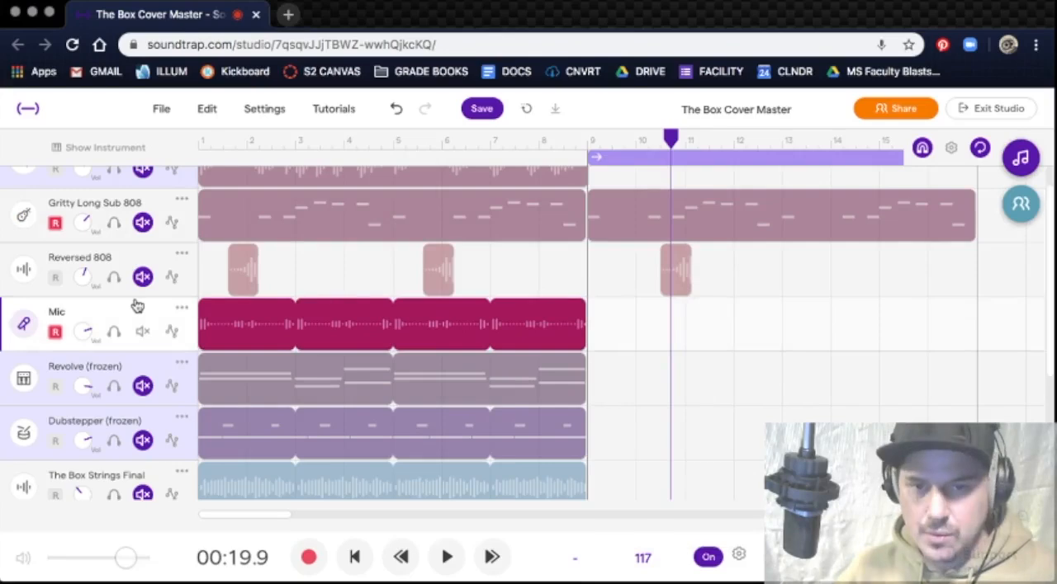
Step: Record a new Mic take from bar 9 and loop its first bar to just past bar 14
left_click(308, 557)
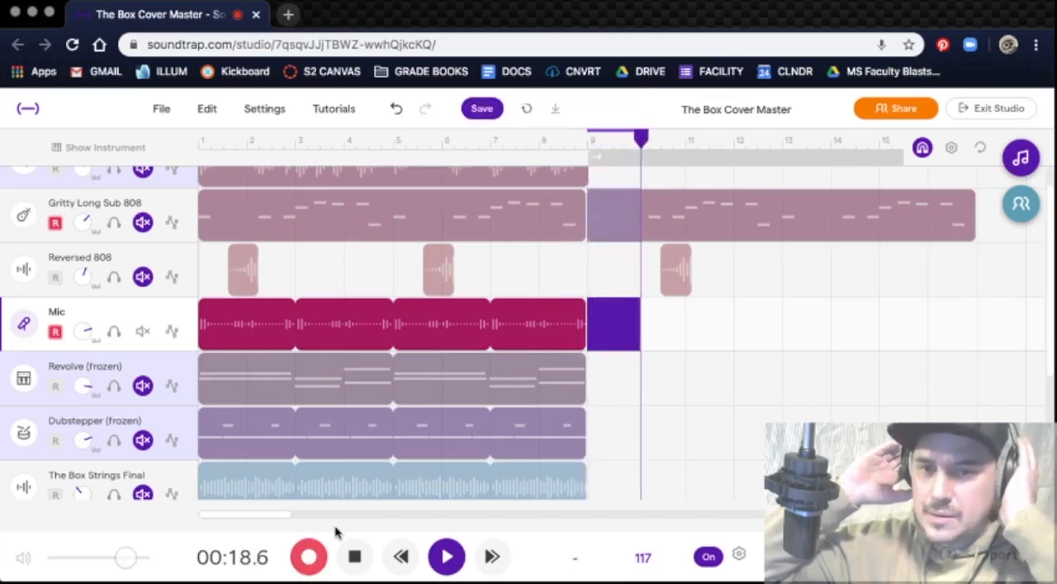
key("space")
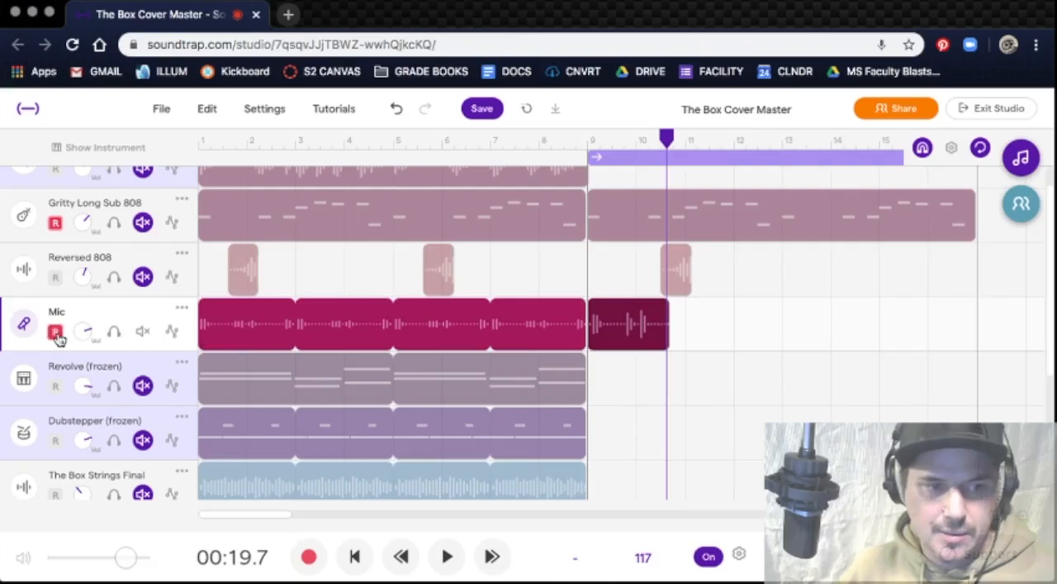
left_click_drag(658, 345, 620, 345)
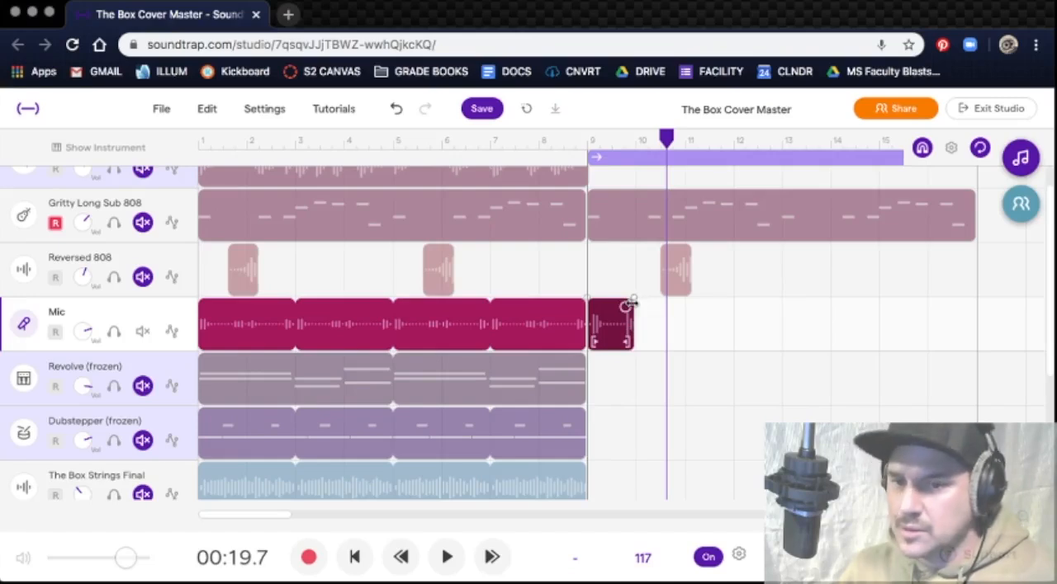
left_click_drag(629, 307, 840, 312)
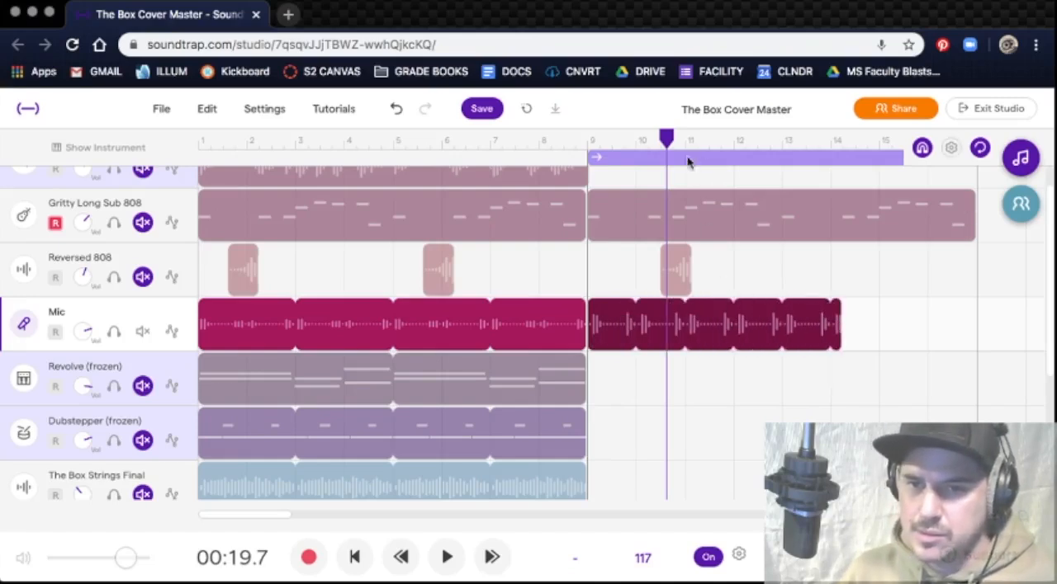
Step: Unmute the Gritty Long Sub 808 and Reversed 808 tracks and play them with the looped Mic part from bar 9
left_click(663, 140)
left_click_drag(666, 140, 589, 144)
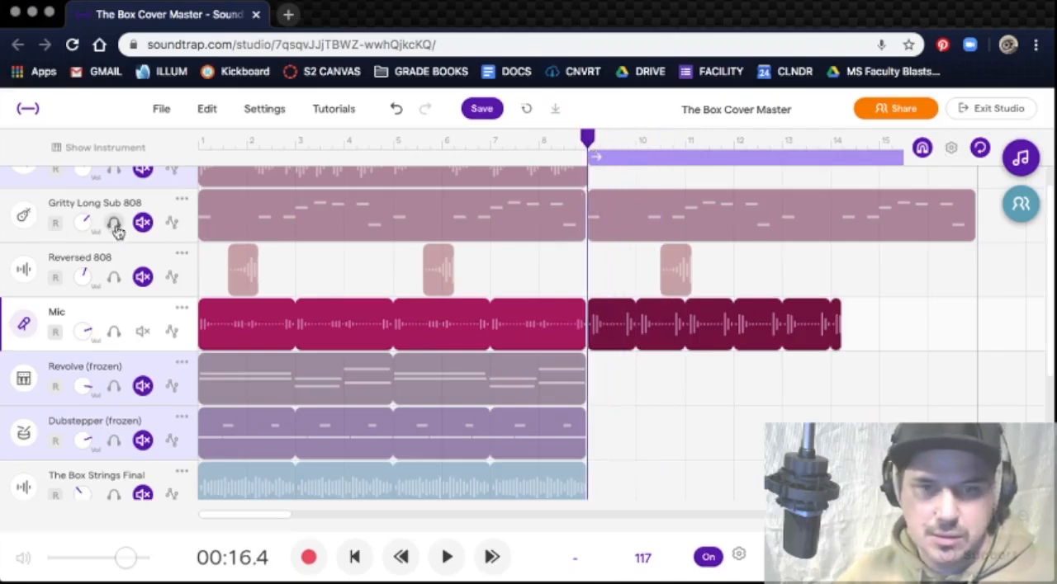
left_click(142, 277)
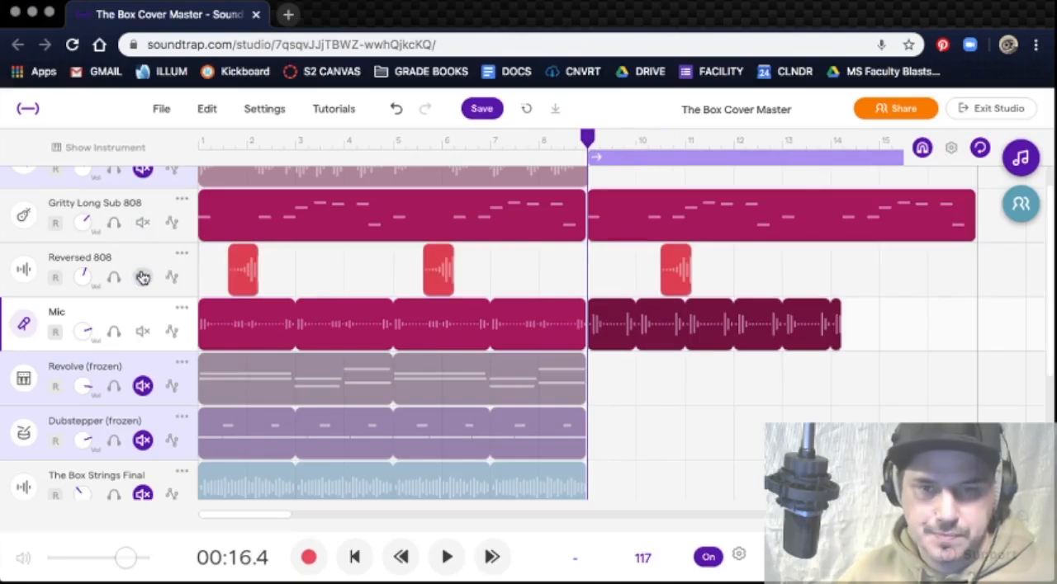
key("space")
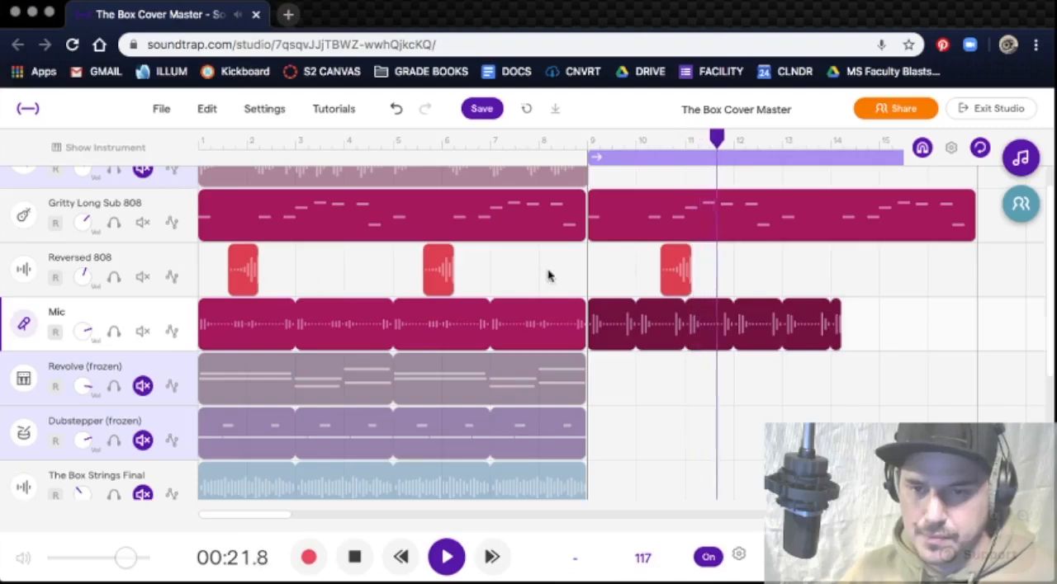
key("space")
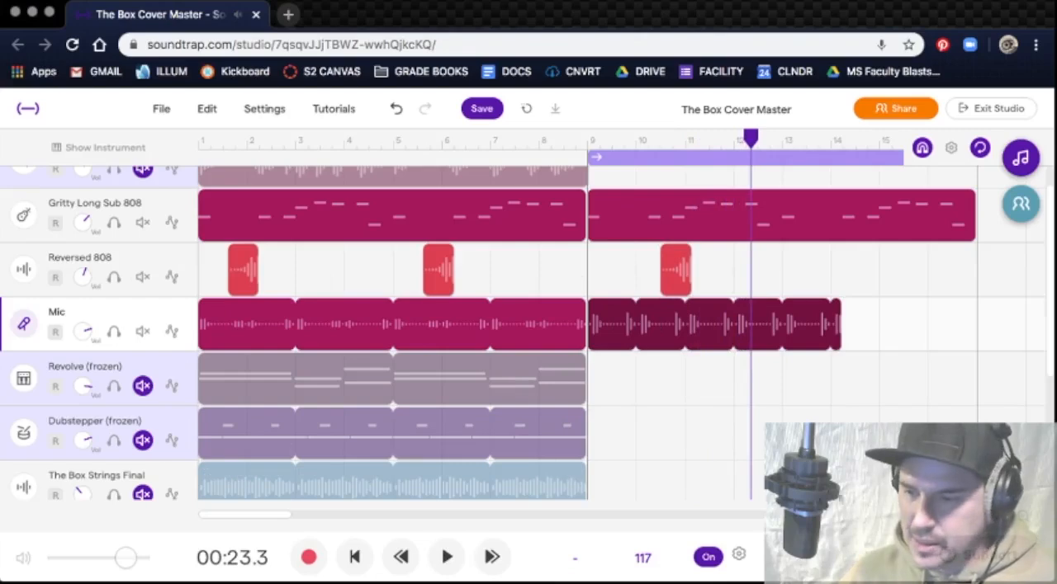
Step: Trim the silence before the first sound of the looped Mic region at bar 9
left_click(1022, 516)
left_click(1022, 516)
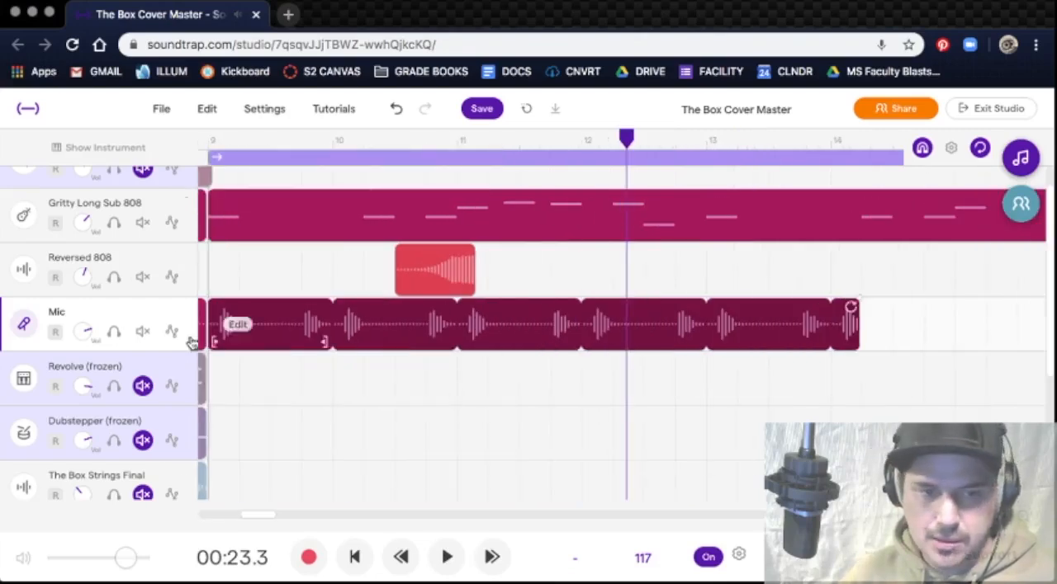
scroll(210, 353, "left", 5)
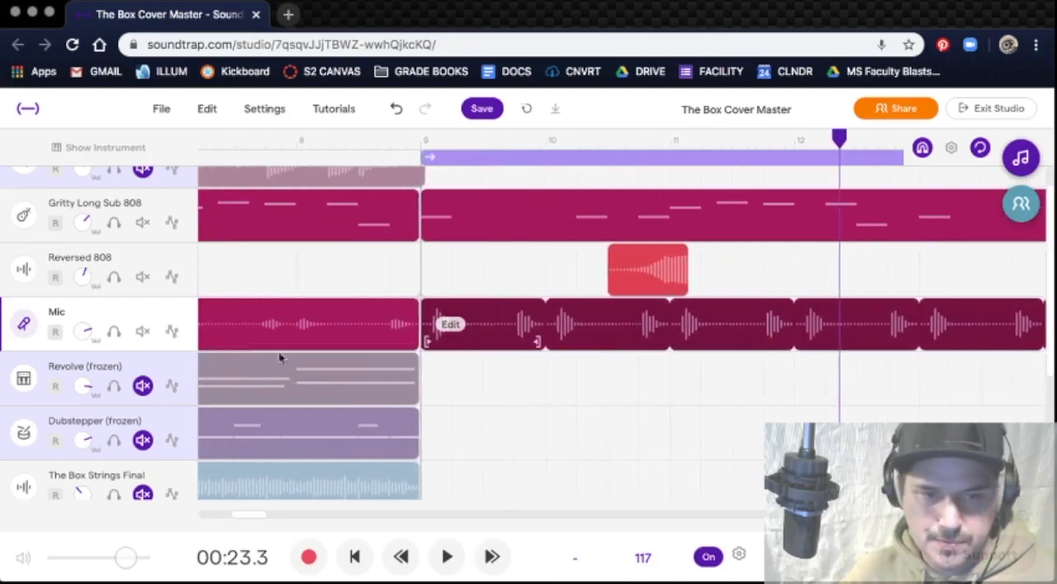
left_click_drag(428, 341, 468, 343)
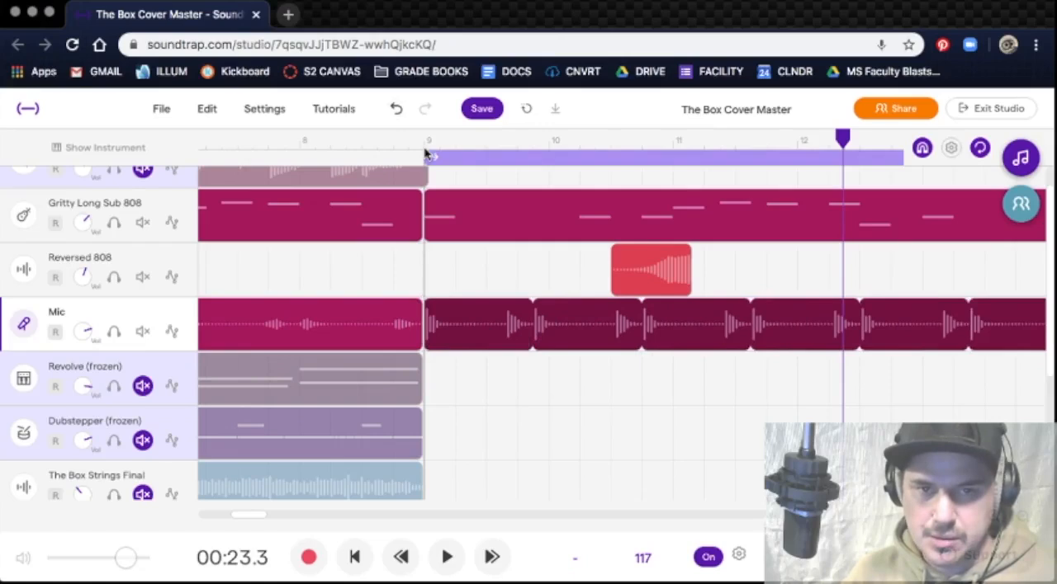
Step: Play the trimmed Mic loop against the 808 tracks from bar 9 to check its timing
key("space")
key("space")
key("Return")
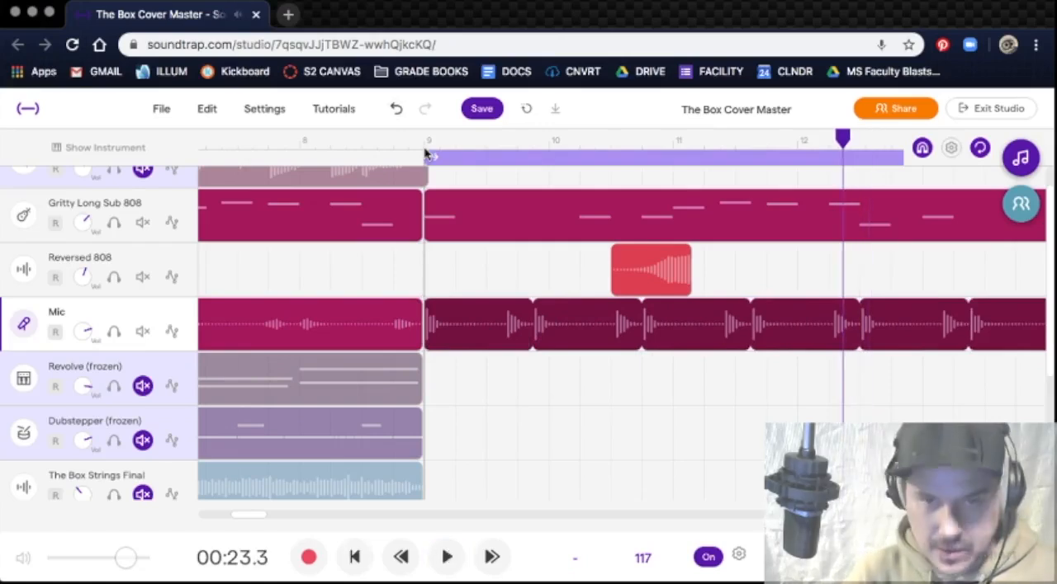
left_click(423, 144)
key("space")
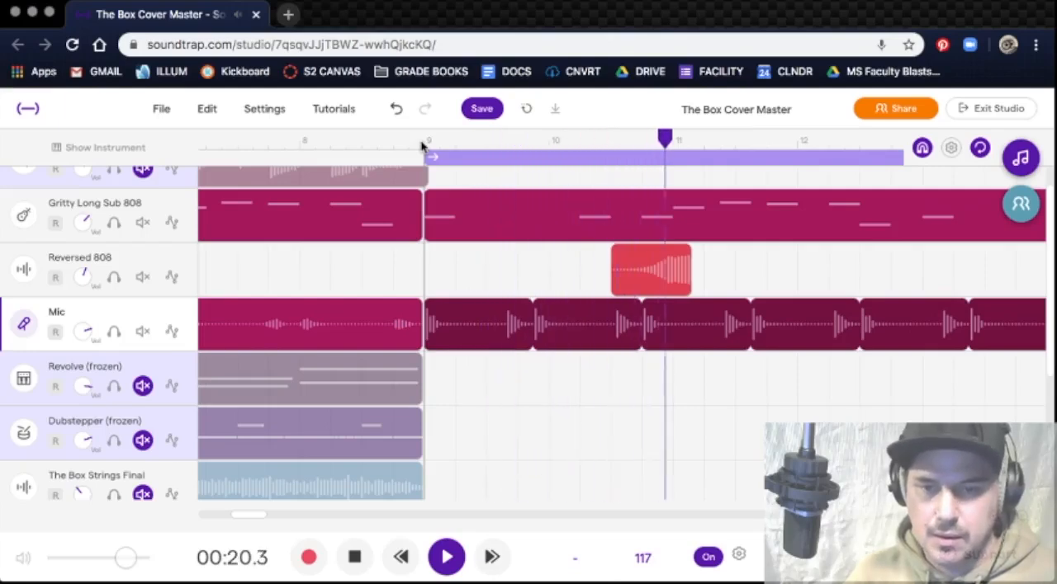
key("space")
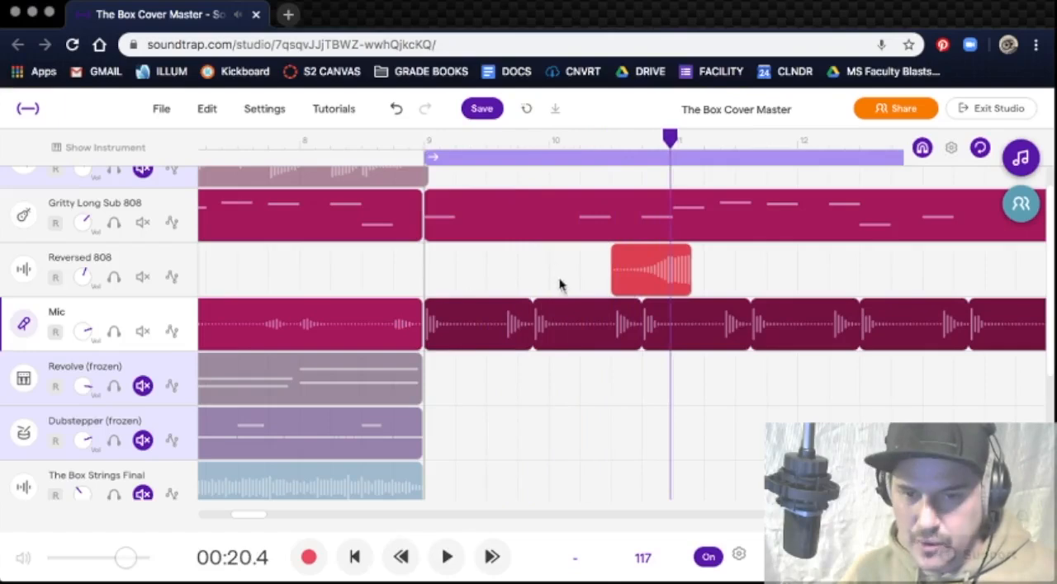
Step: Replace the looped Mic regions after bar 9 with a newly recorded take starting at bar 9, and disarm the track
key("Delete")
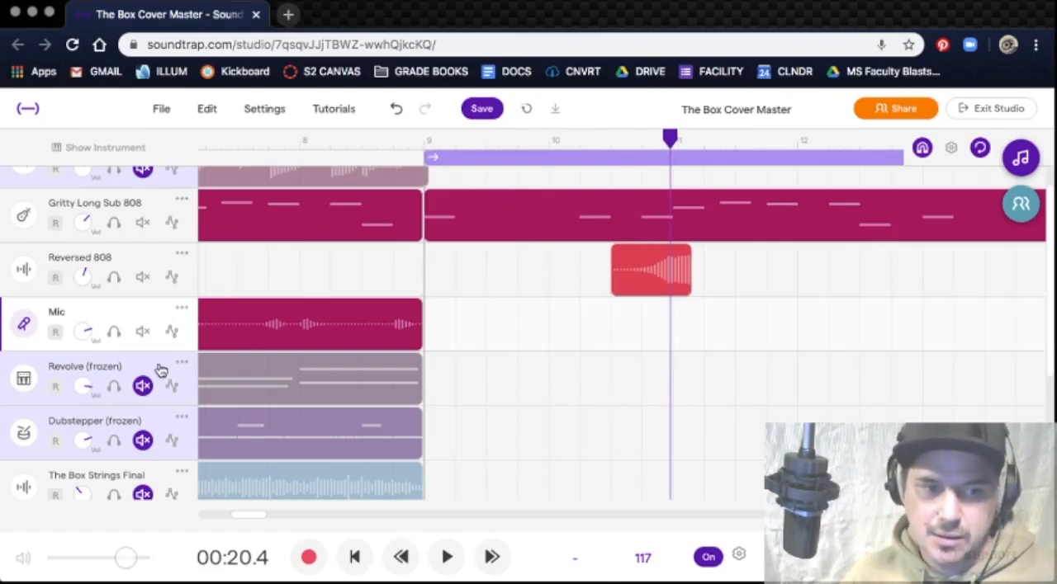
left_click(309, 557)
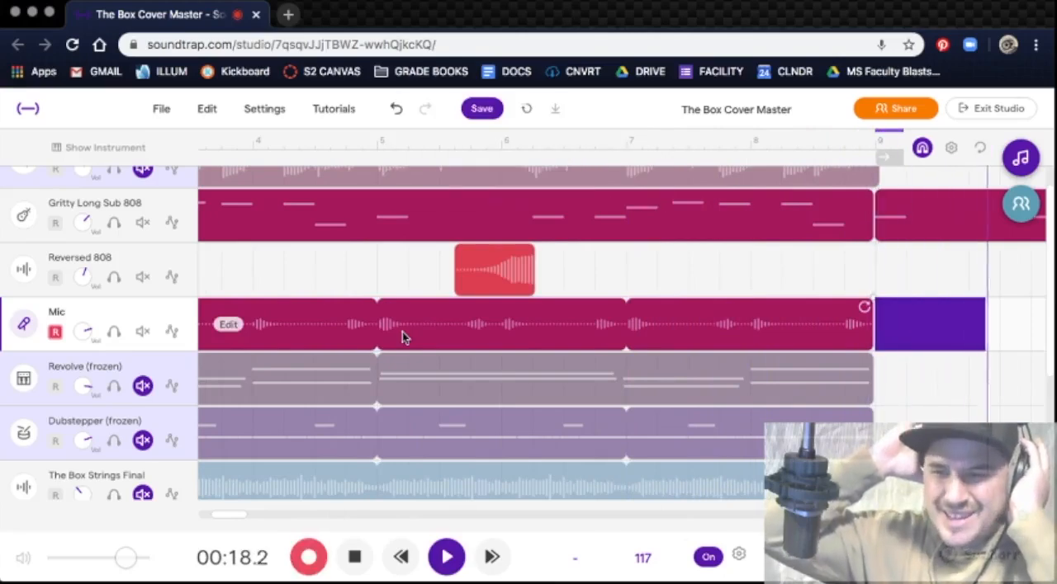
key("space")
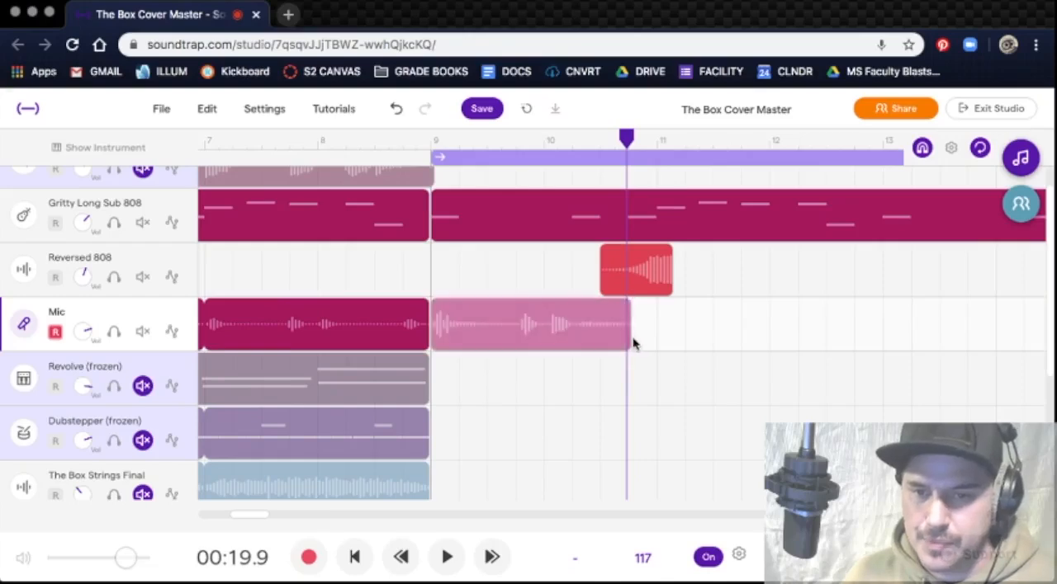
left_click(56, 333)
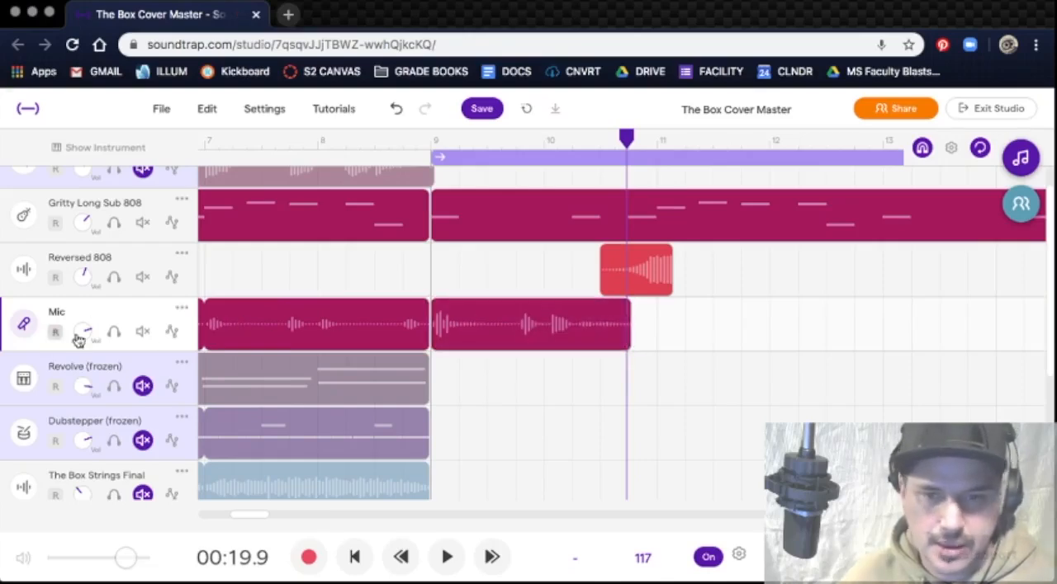
Step: Loop the slightly shortened Mic take to between bars 11 and 12 and play it from bar 9
left_click_drag(627, 335, 624, 340)
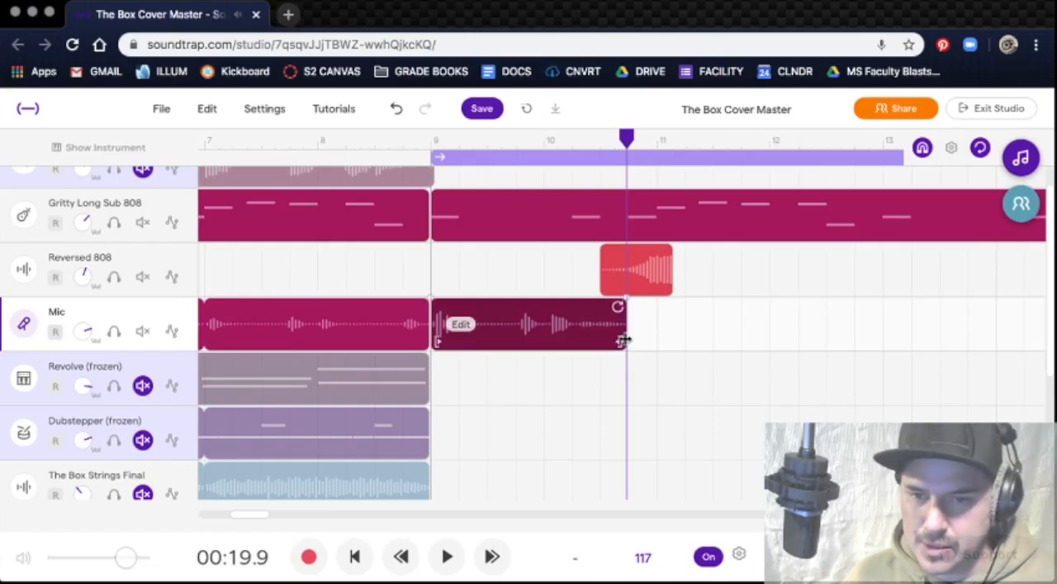
left_click_drag(619, 307, 742, 310)
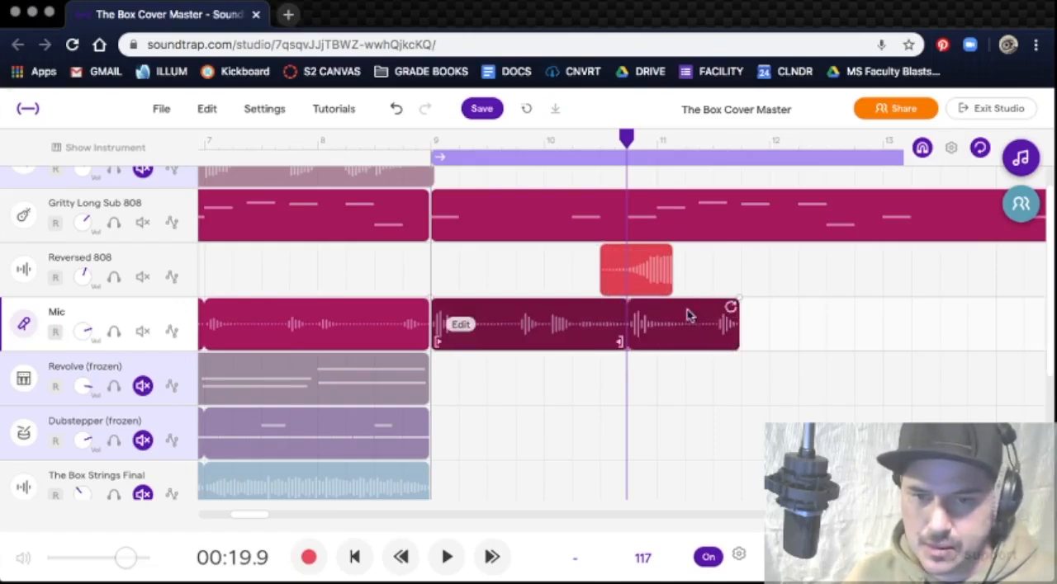
left_click(429, 143)
key("space")
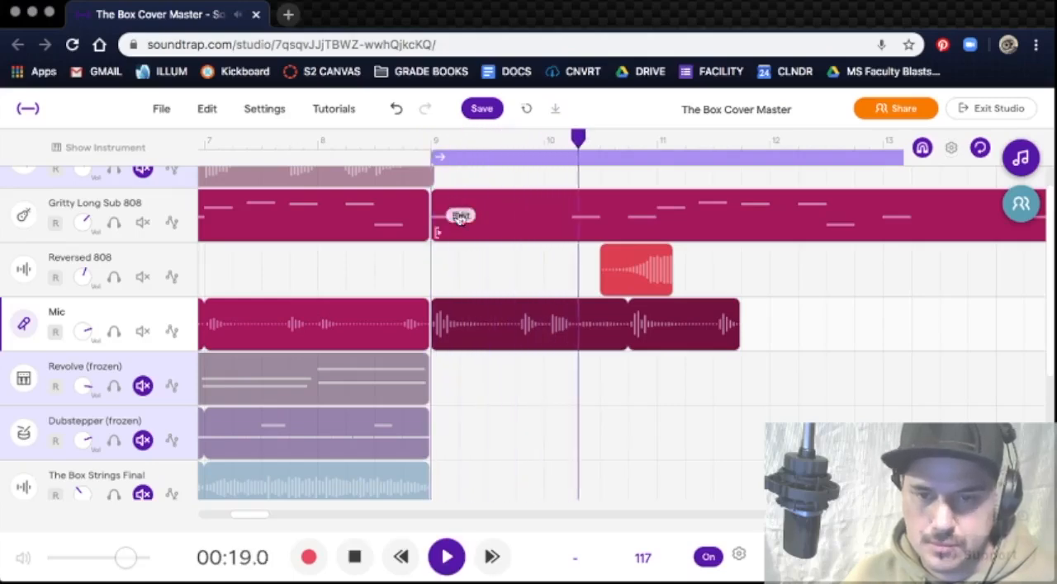
key("space")
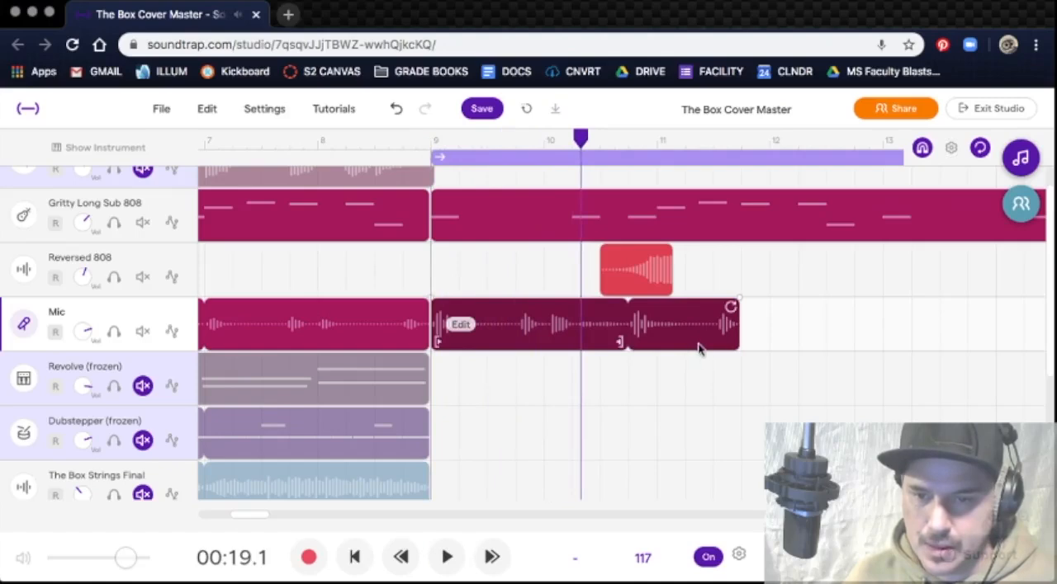
Step: Shorten the Mic take at bar 9 to one bar looped up to bar 11, and play it from bar 9
left_click_drag(737, 343, 539, 343)
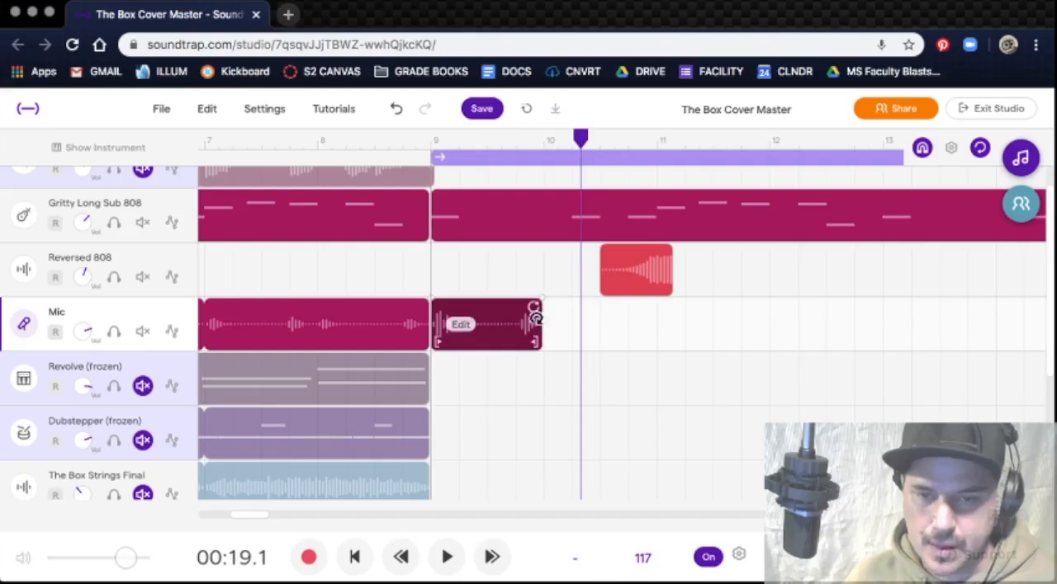
left_click_drag(535, 305, 646, 313)
left_click_drag(581, 139, 433, 140)
key("space")
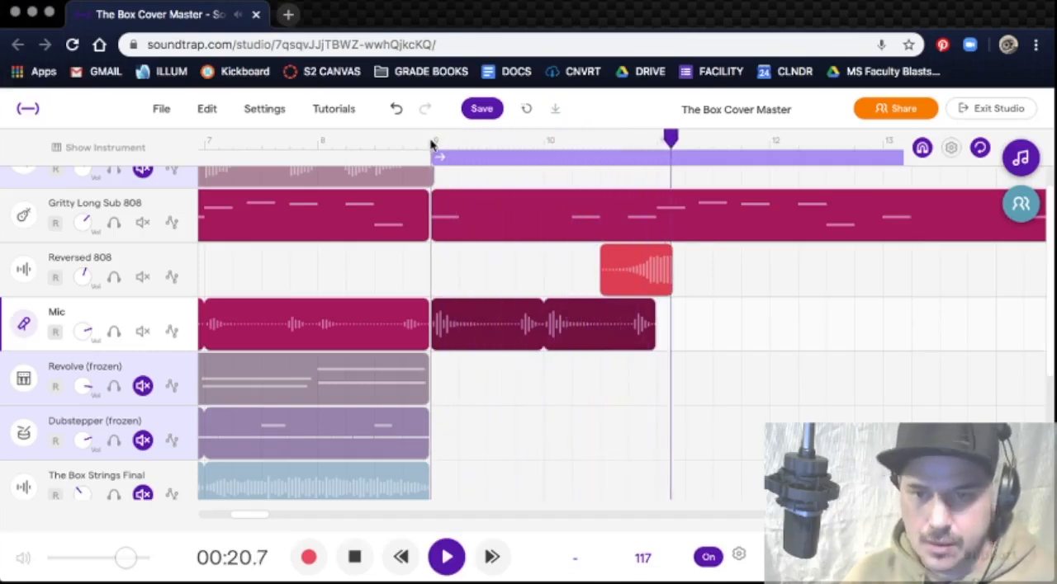
key("space")
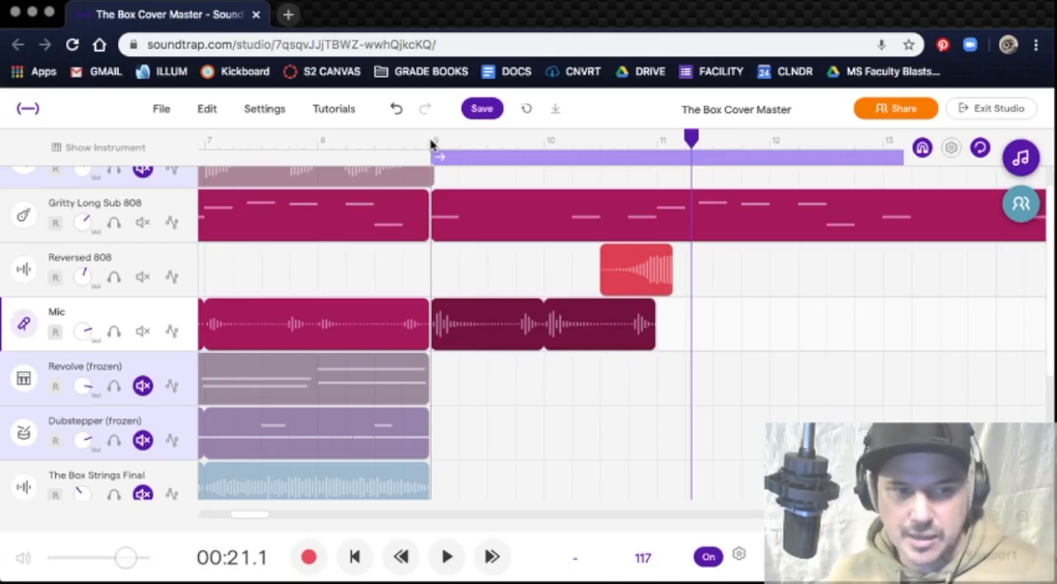
Step: Open the Revolve track's region in the piano roll and show its notes from bar 1
left_click(136, 367)
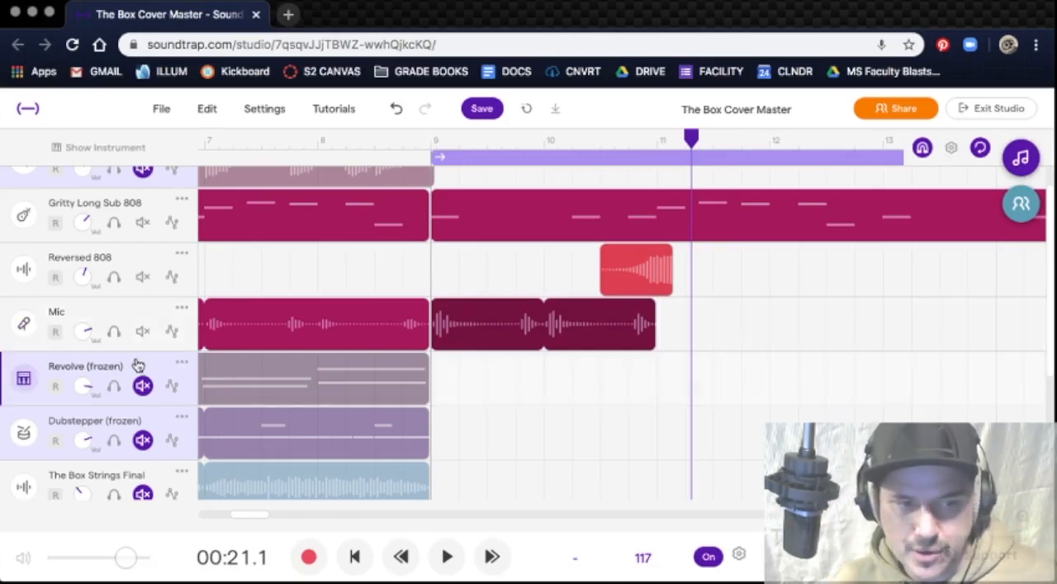
double_click(316, 389)
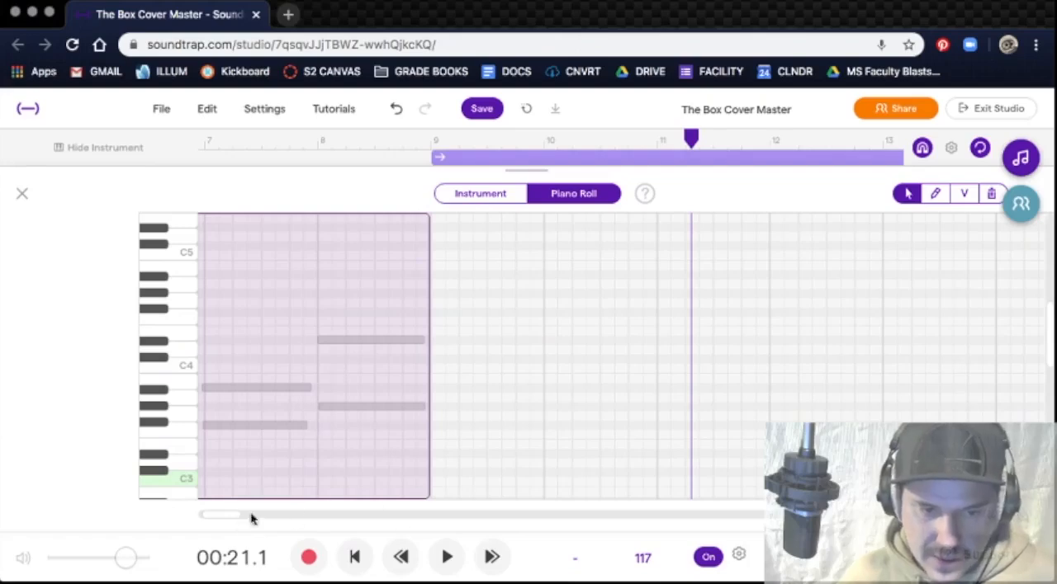
left_click_drag(232, 522, 200, 523)
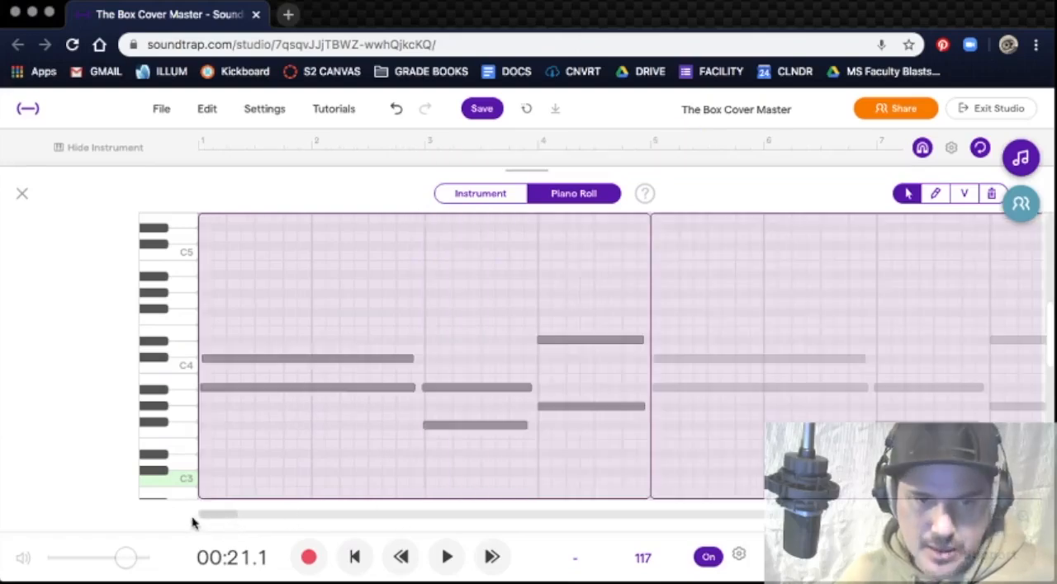
Step: Audition the two long notes that open the Revolve region at bar 1
left_click(327, 361)
left_click(343, 388)
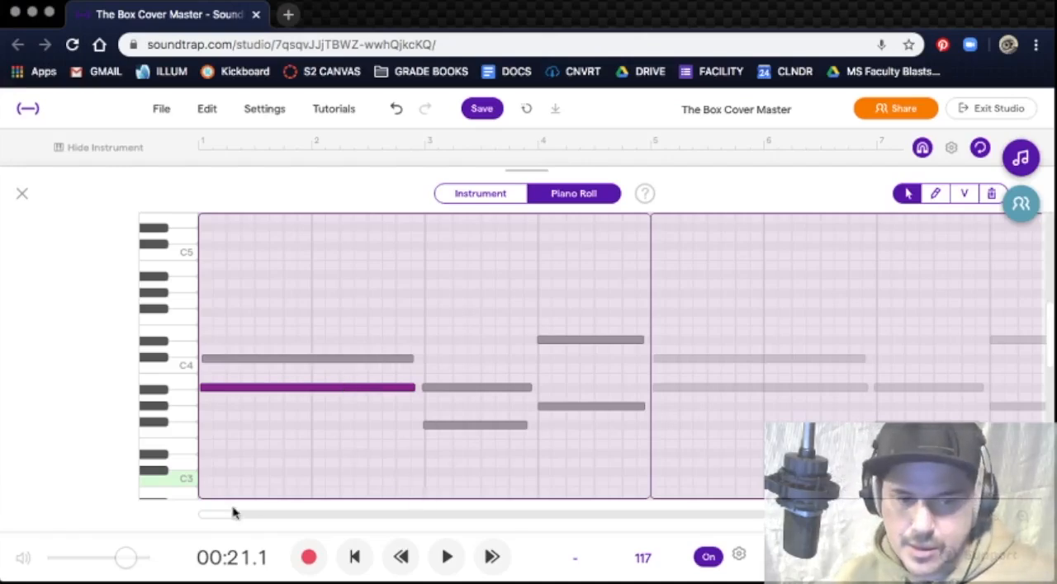
Step: Record a new region on the Revolve track starting at bar 9, stopping the take before bar 10
left_click_drag(236, 514, 266, 518)
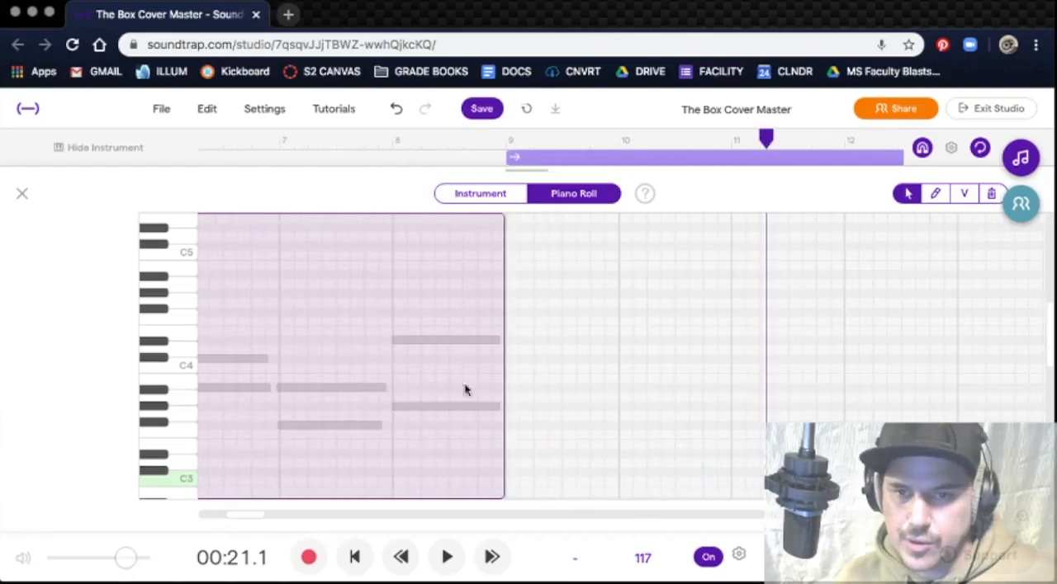
left_click_drag(766, 142, 511, 193)
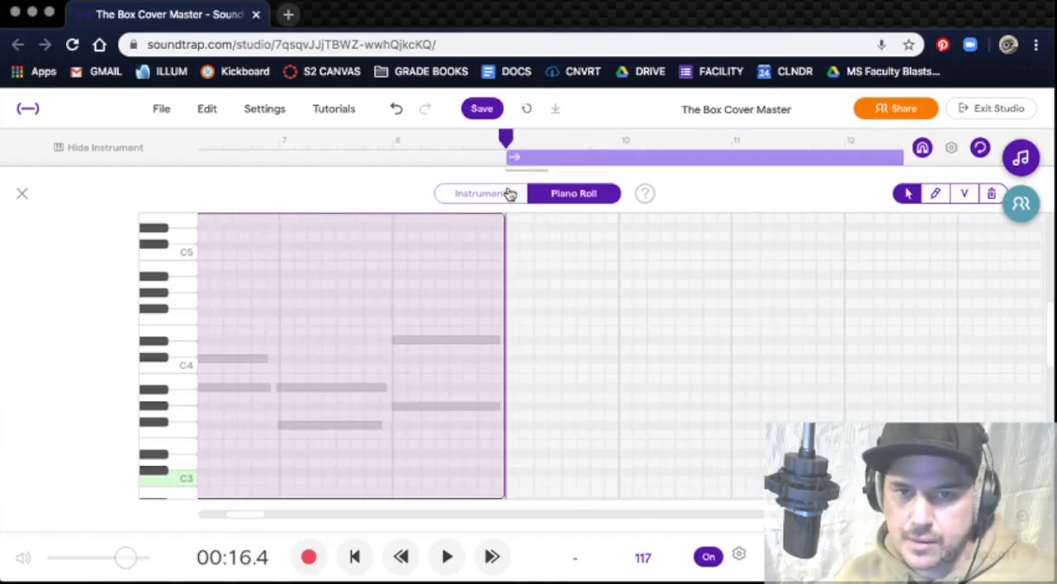
left_click(22, 194)
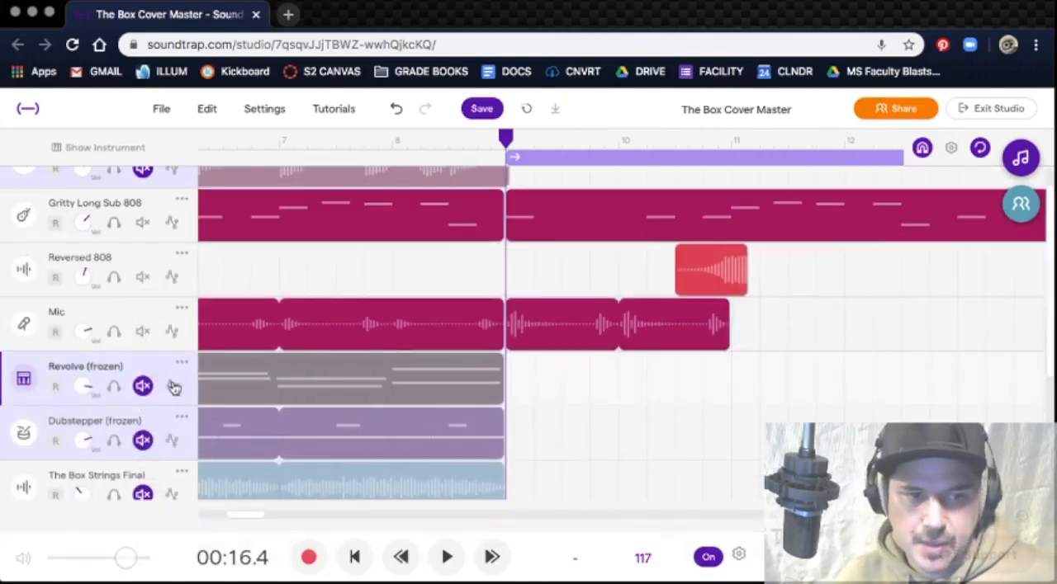
left_click(308, 557)
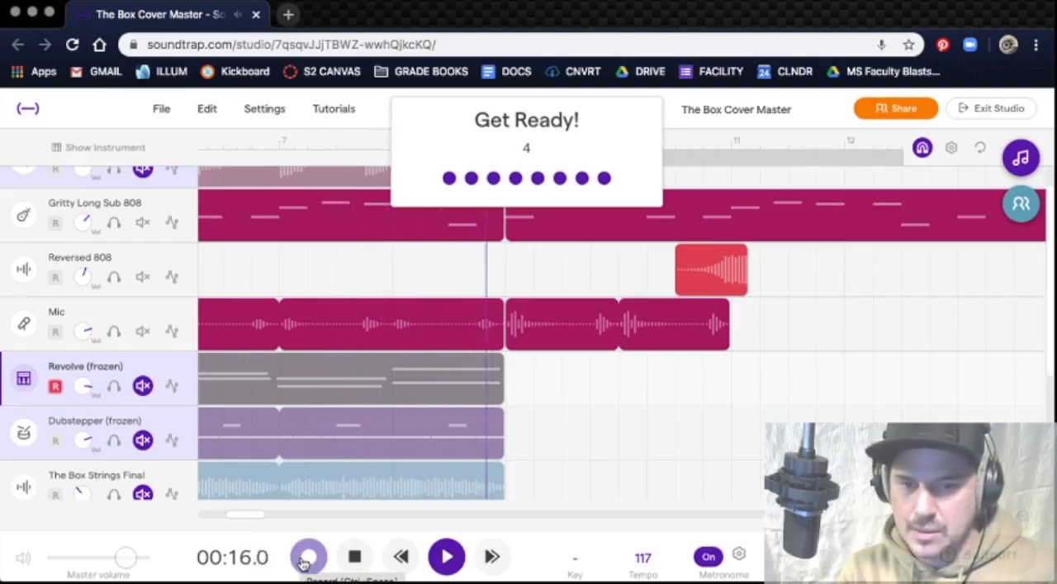
left_click(306, 559)
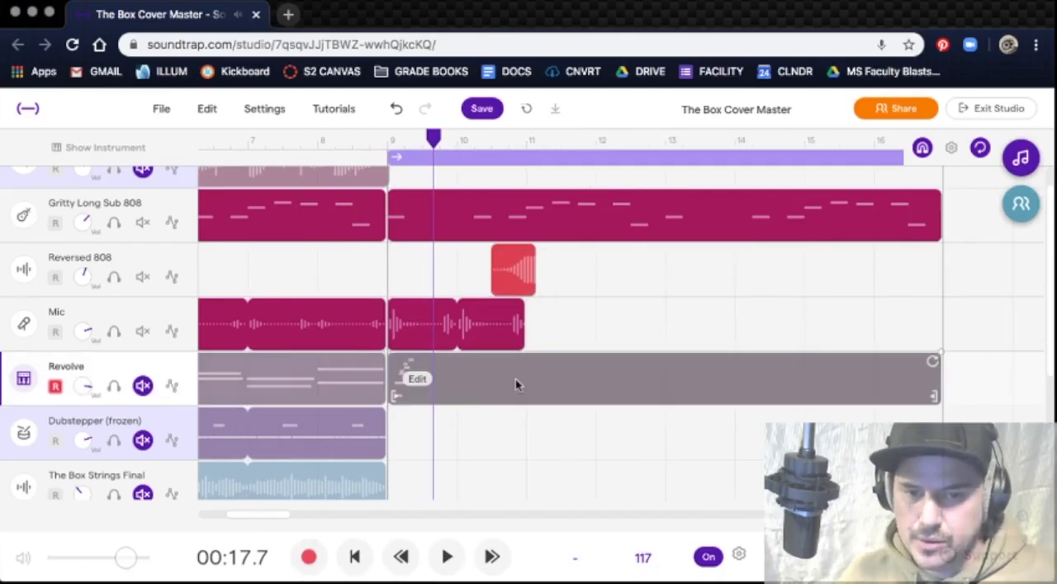
Step: Open the new Revolve region at bar 9 in the piano roll and delete all its recorded notes
double_click(481, 380)
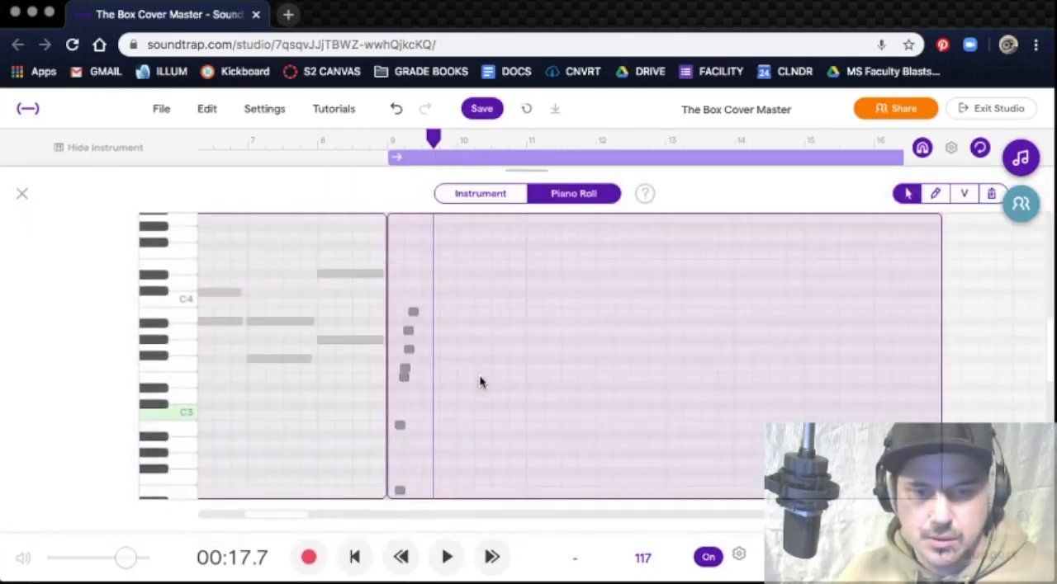
left_click_drag(387, 301, 389, 500)
key("Delete")
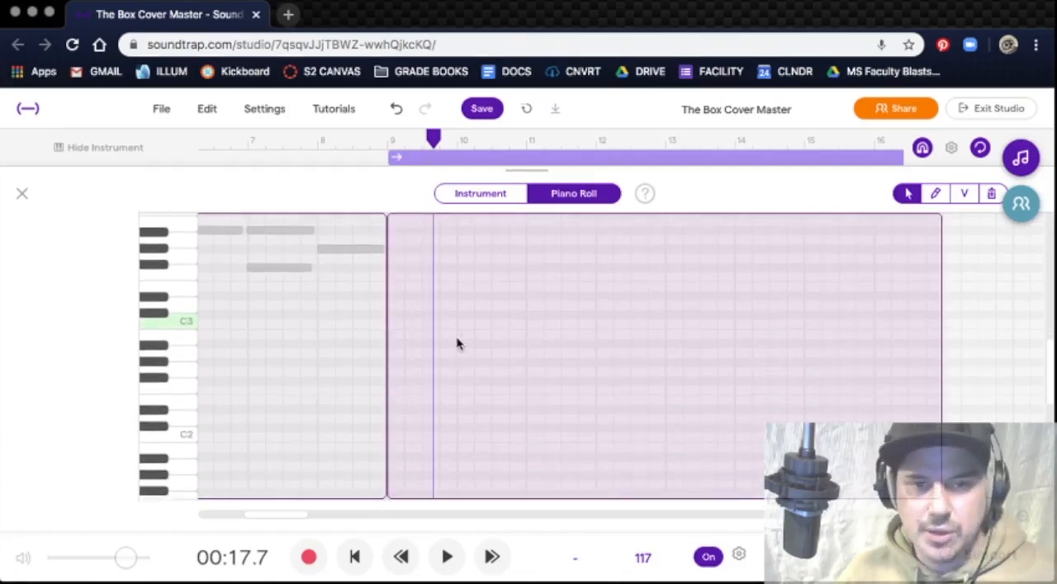
Step: Draw two-bar A#3 and C#4 notes from bar 9 to bar 11 in the emptied Revolve region
scroll(458, 345, "up", 3)
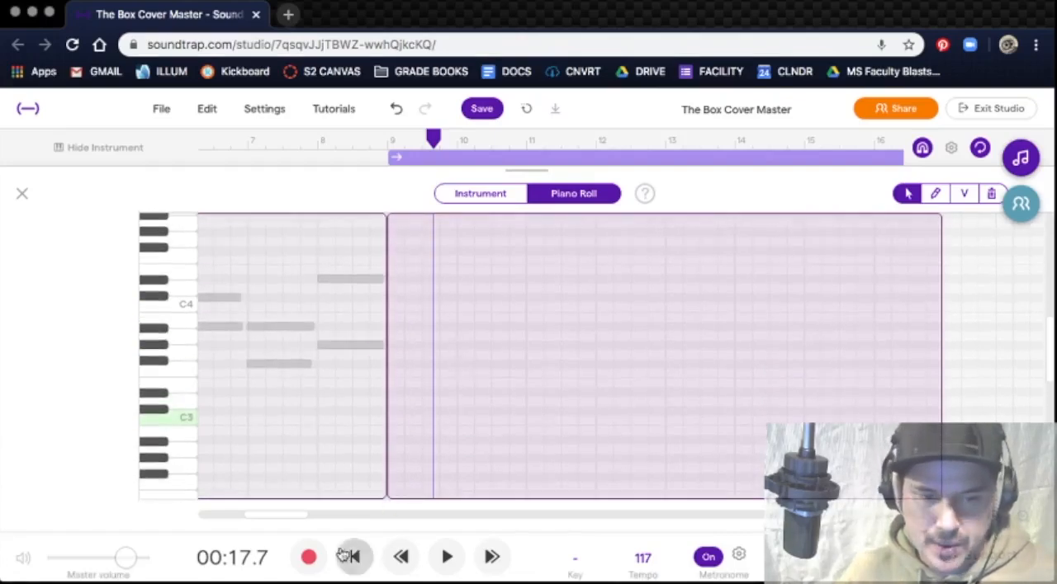
left_click_drag(278, 516, 227, 521)
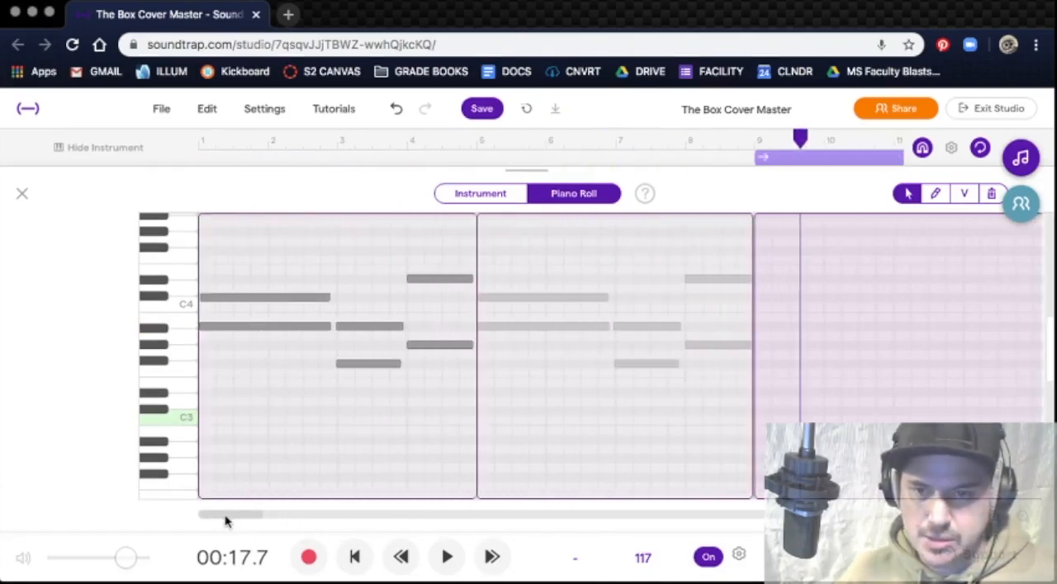
left_click(936, 193)
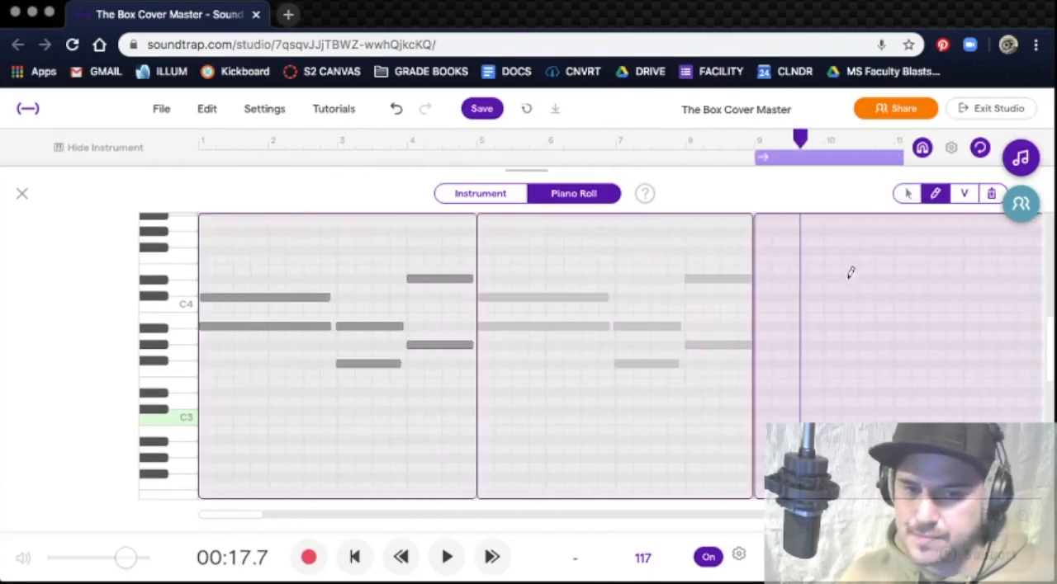
left_click(769, 328)
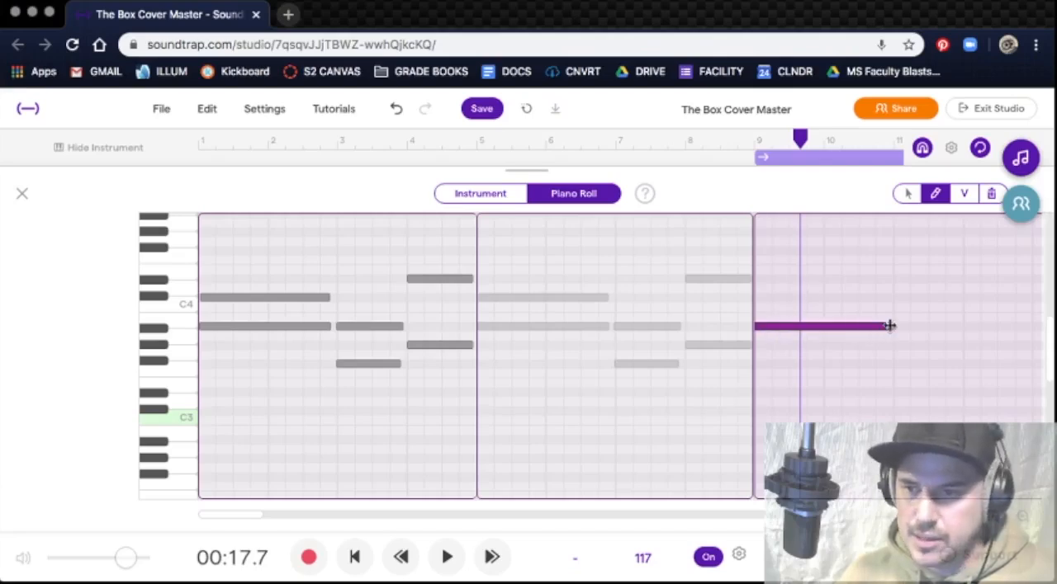
left_click(767, 297)
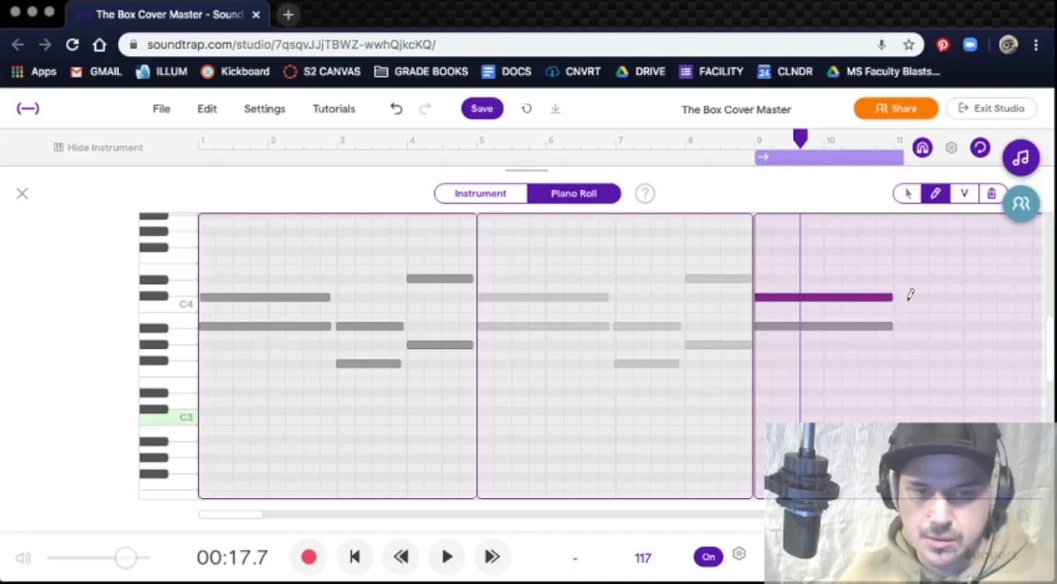
Step: Add one-bar A#3 and F#3 notes starting at bar 11 of the Revolve region, and close the piano roll
left_click(915, 328)
left_click_drag(1004, 329, 874, 327)
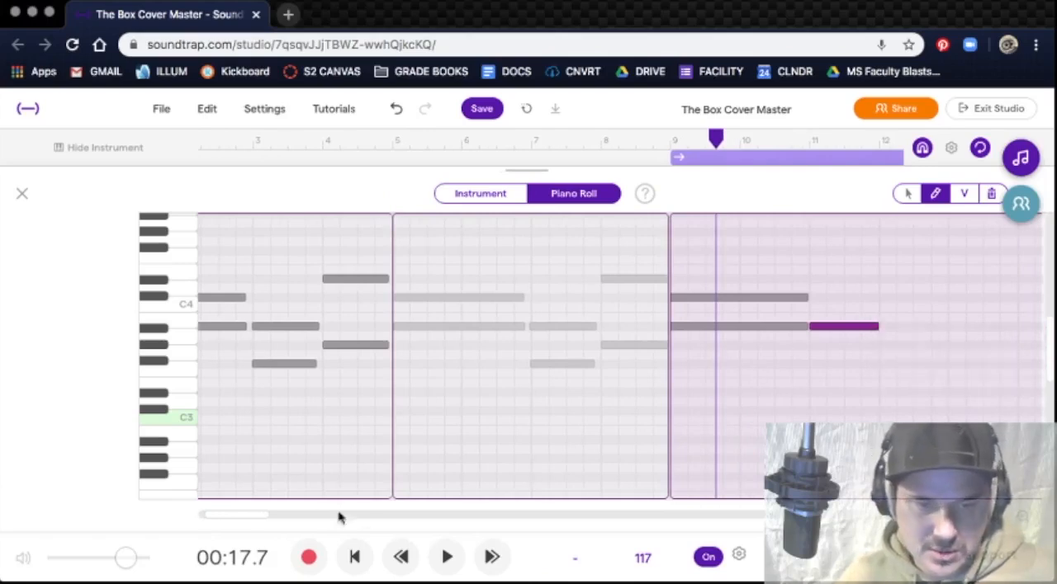
left_click_drag(248, 516, 193, 517)
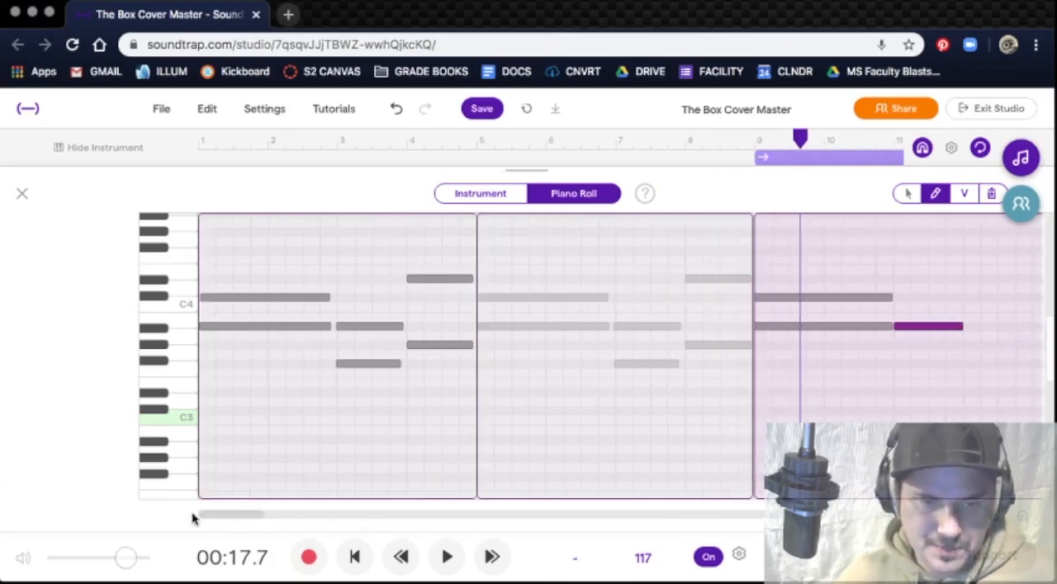
left_click(937, 345)
left_click_drag(972, 345, 938, 353)
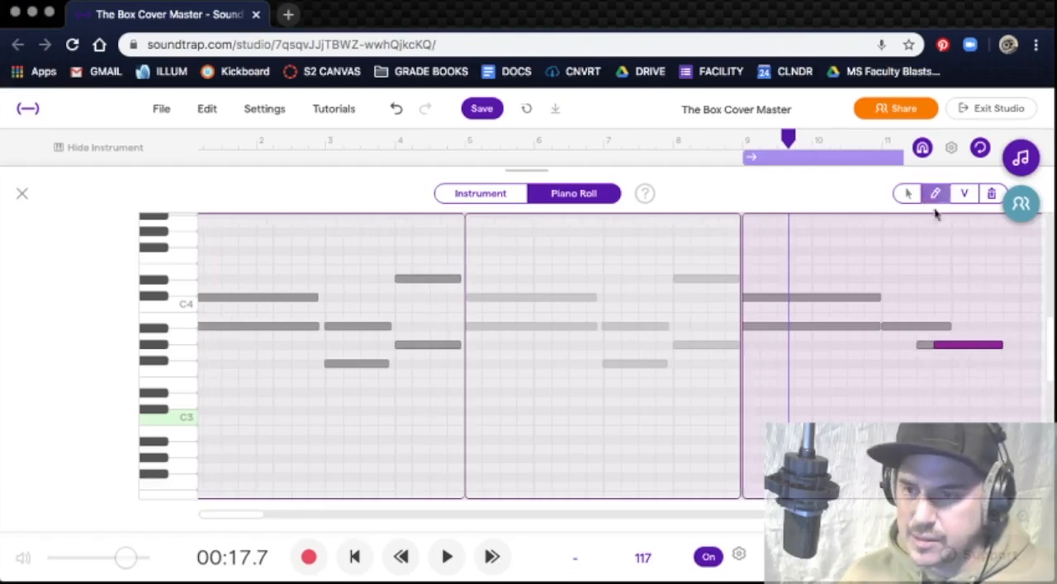
key("Delete")
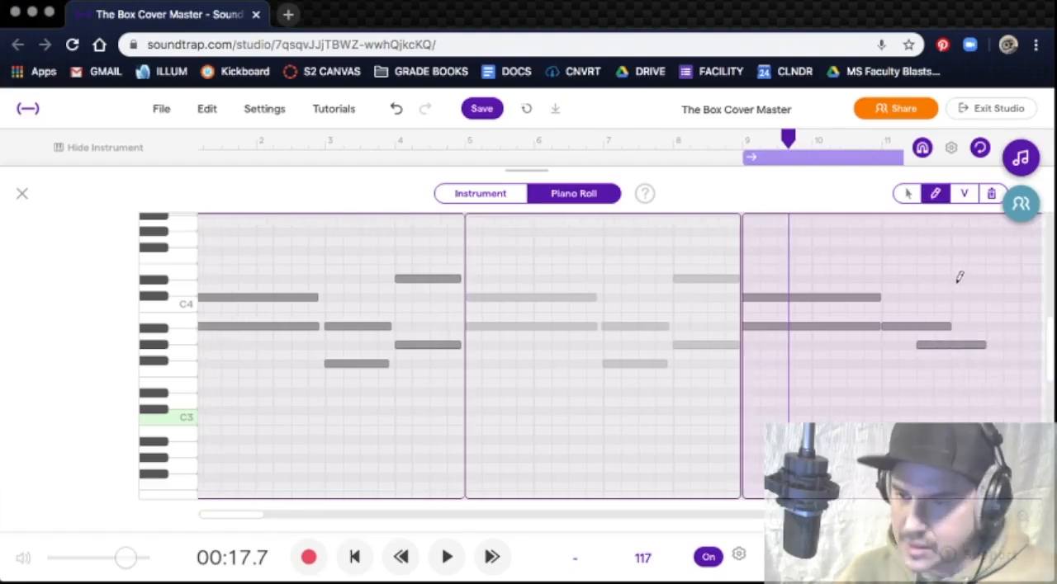
left_click(906, 193)
left_click_drag(948, 353, 915, 361)
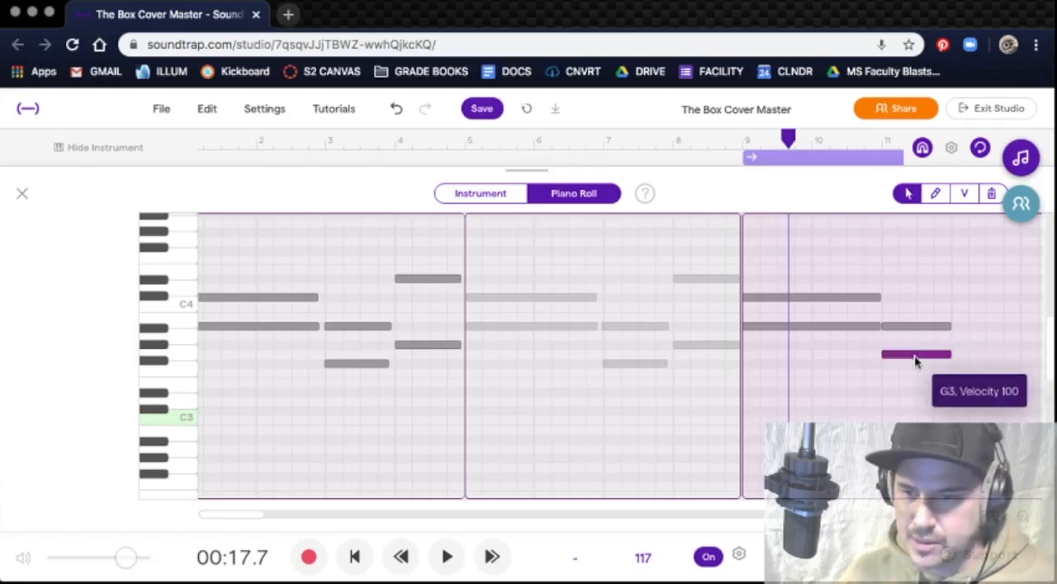
left_click_drag(915, 361, 915, 368)
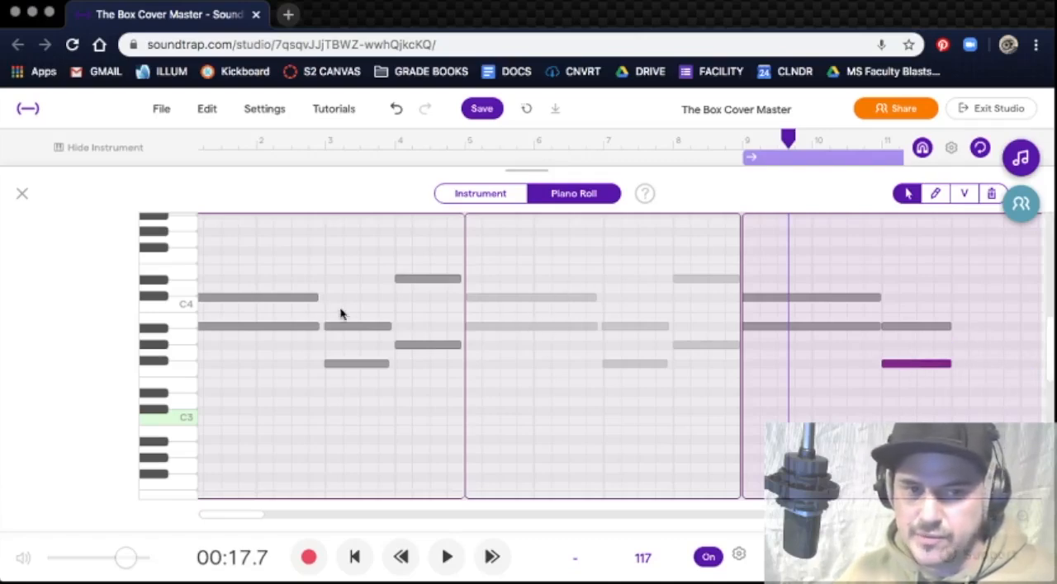
left_click(22, 193)
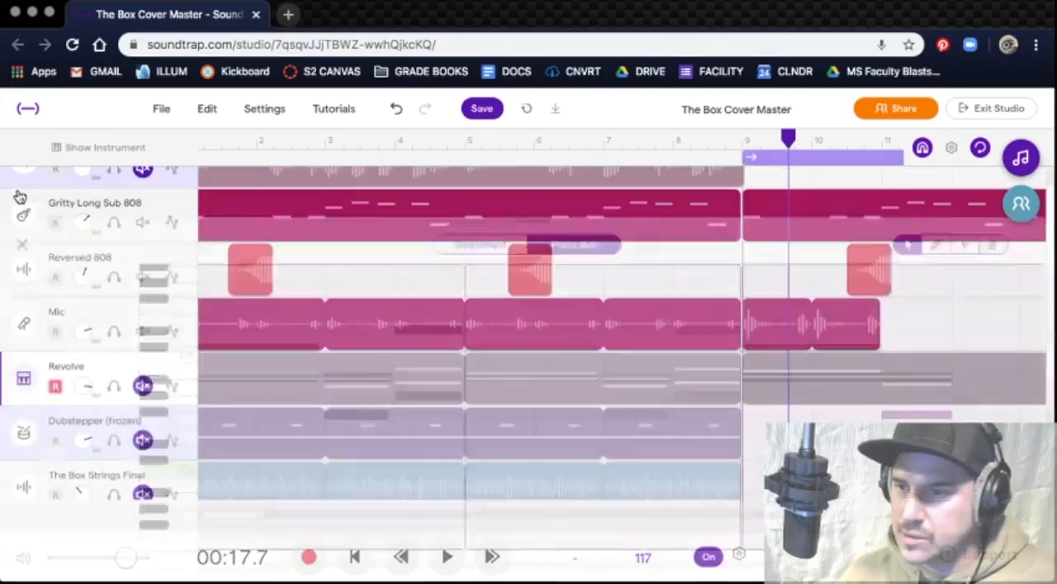
Step: Open the Dubstepper track's first region and show its notes in the piano roll
left_click(132, 419)
double_click(226, 432)
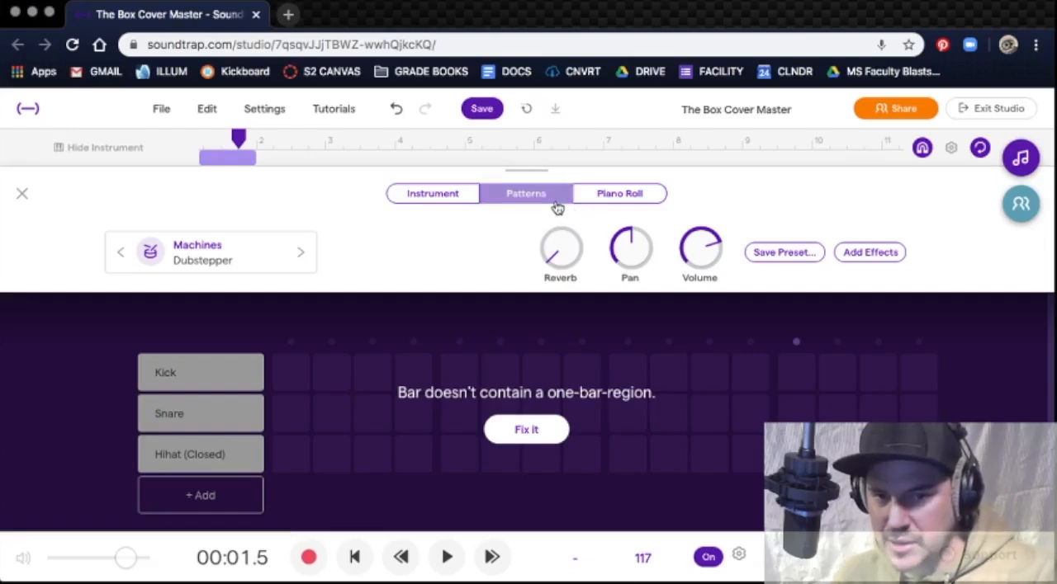
left_click(595, 196)
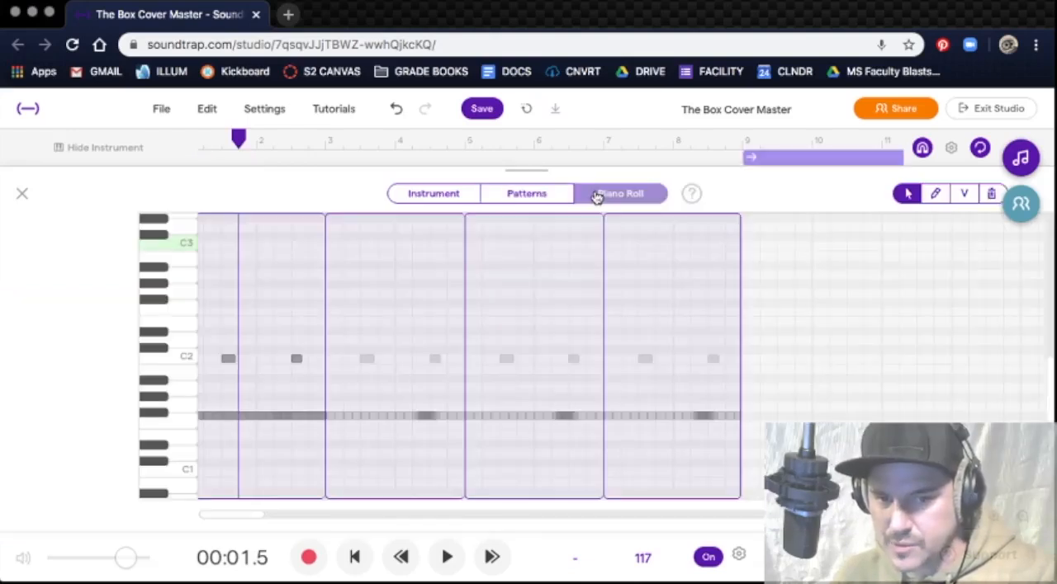
Step: Show the Dubstepper drum pads, sound the X pad, and return to the piano roll
left_click(458, 194)
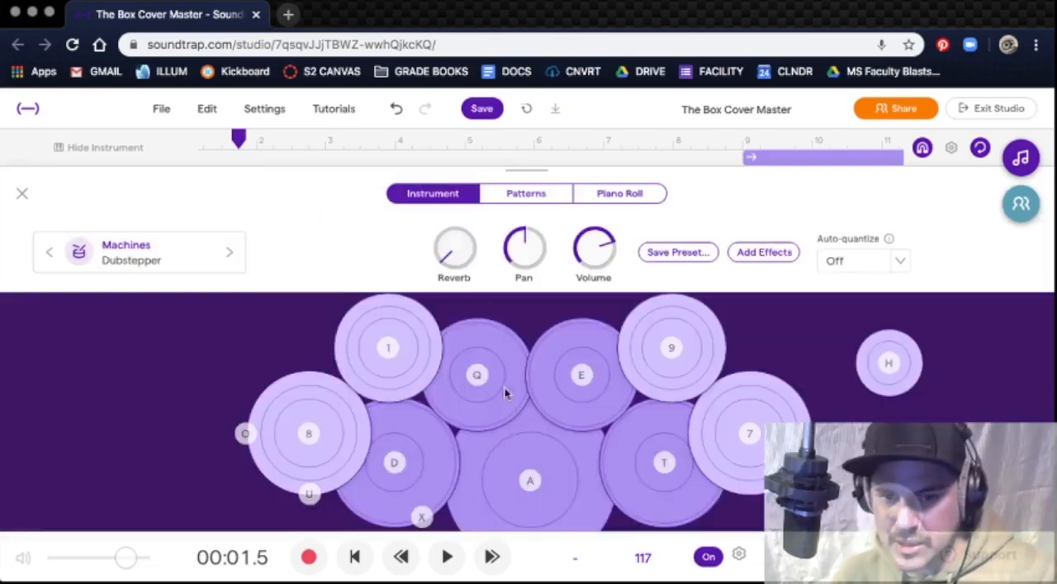
left_click(424, 511)
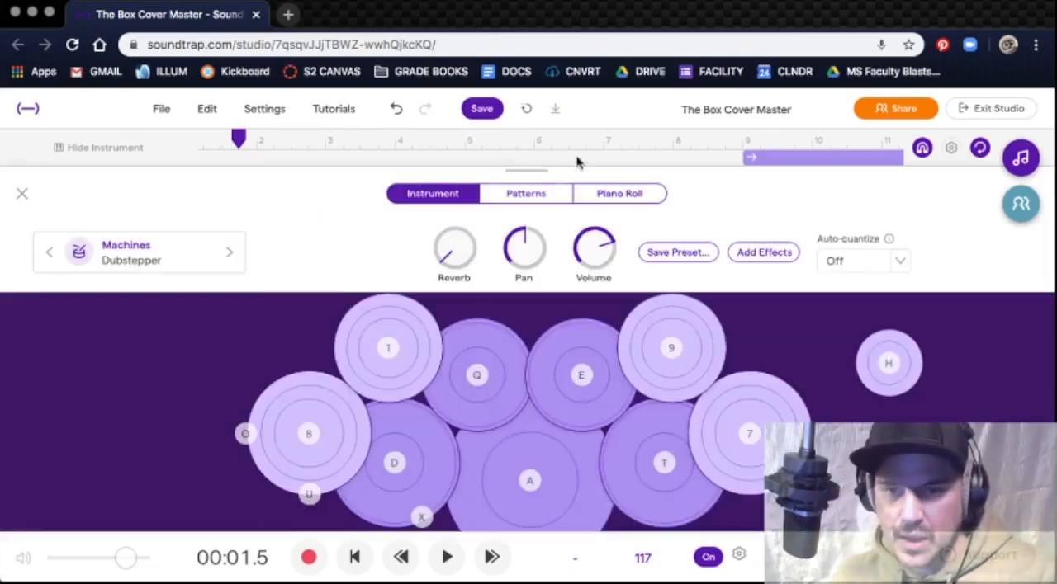
left_click(620, 196)
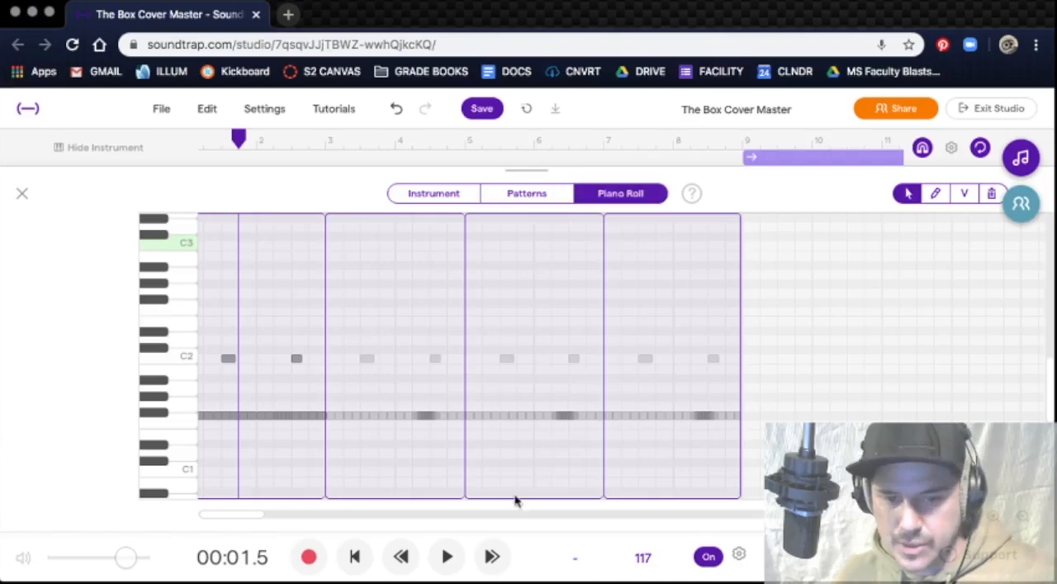
mouse_move(260, 522)
left_mouse_down()
mouse_move(254, 516)
mouse_move(307, 521)
mouse_move(258, 520)
left_mouse_up()
Step: Unmute the Dubstepper track and reopen its region in the piano roll, zoomed in on bars 1 and 2
left_click(56, 157)
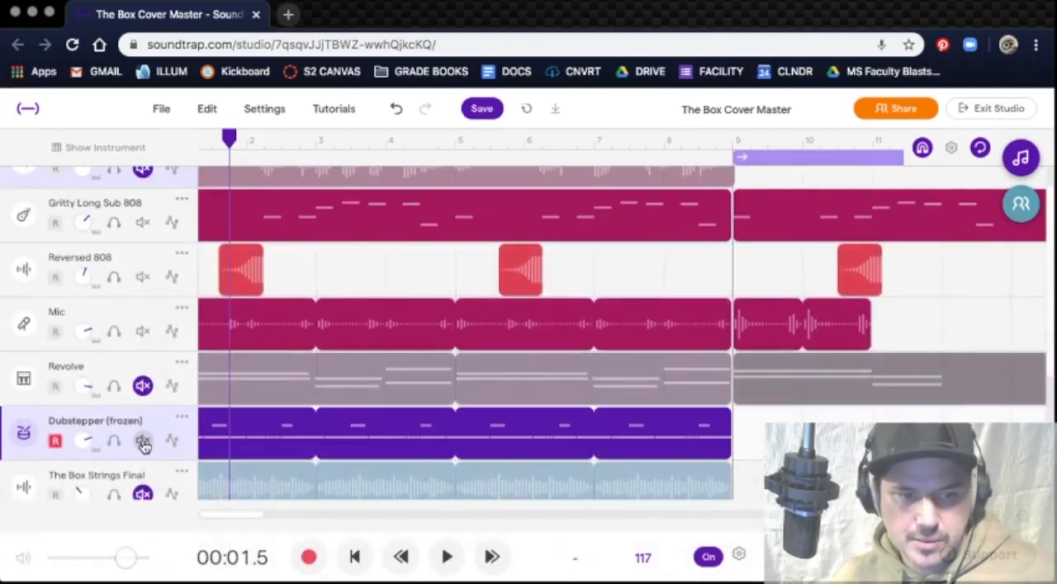
double_click(276, 446)
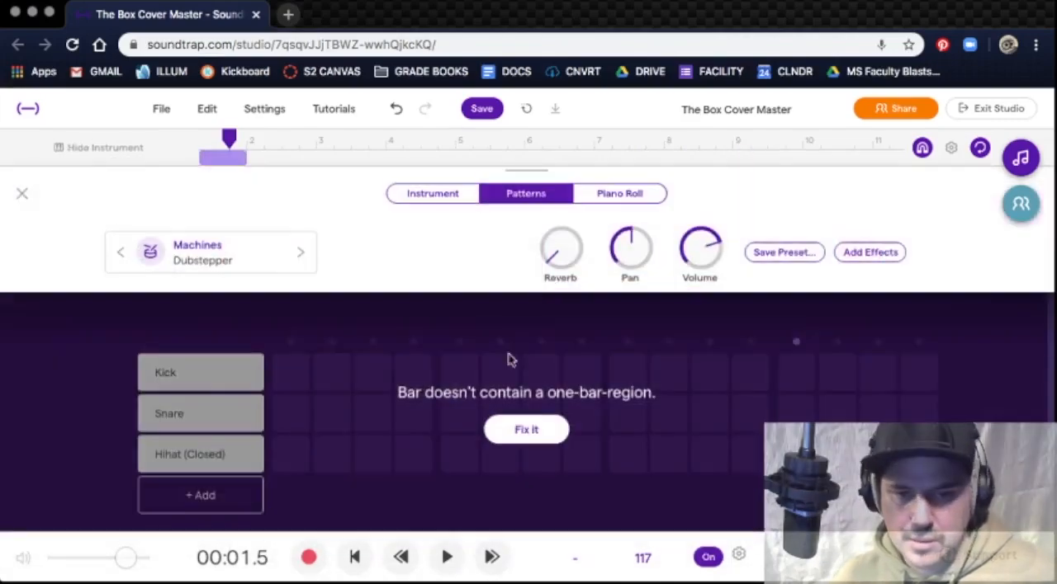
left_click(629, 198)
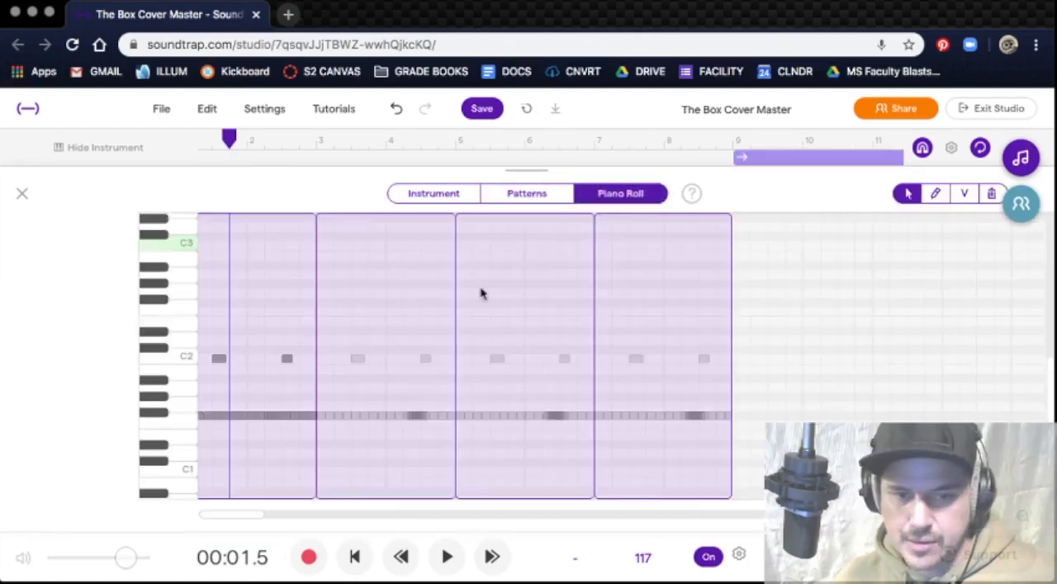
left_click_drag(257, 517, 319, 522)
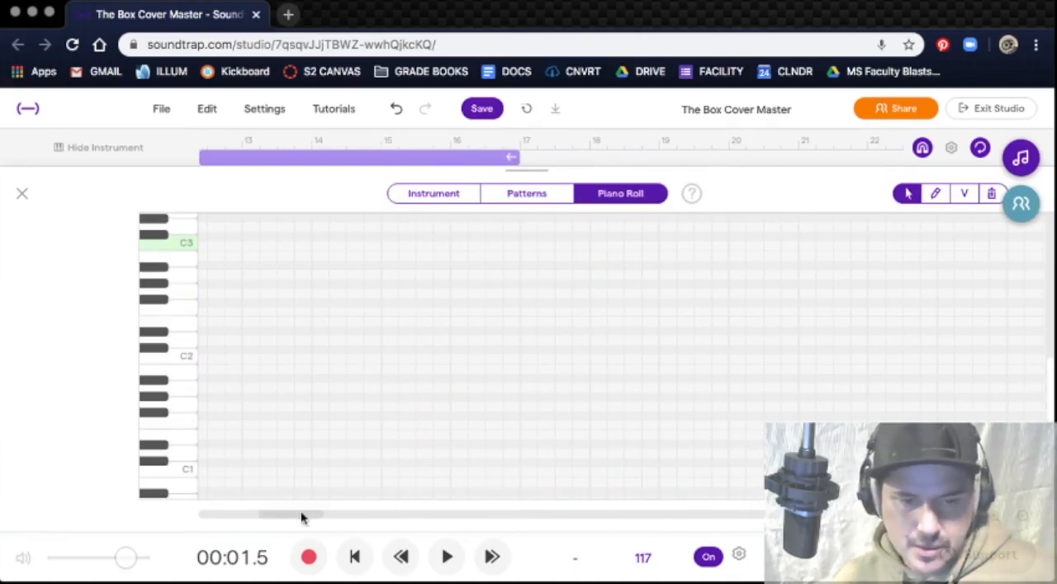
left_click_drag(302, 515, 181, 526)
left_click(994, 520)
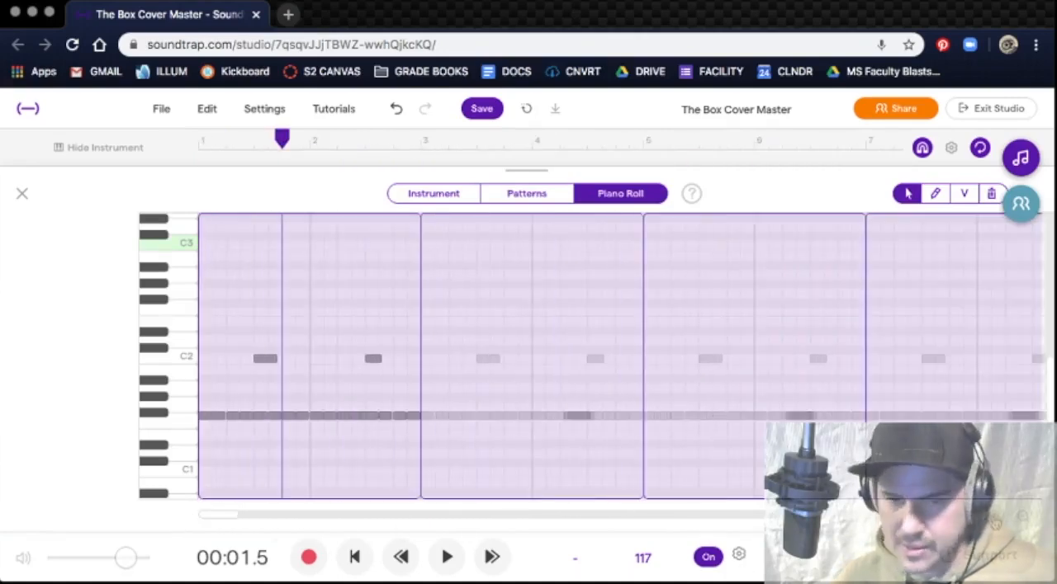
left_click(995, 520)
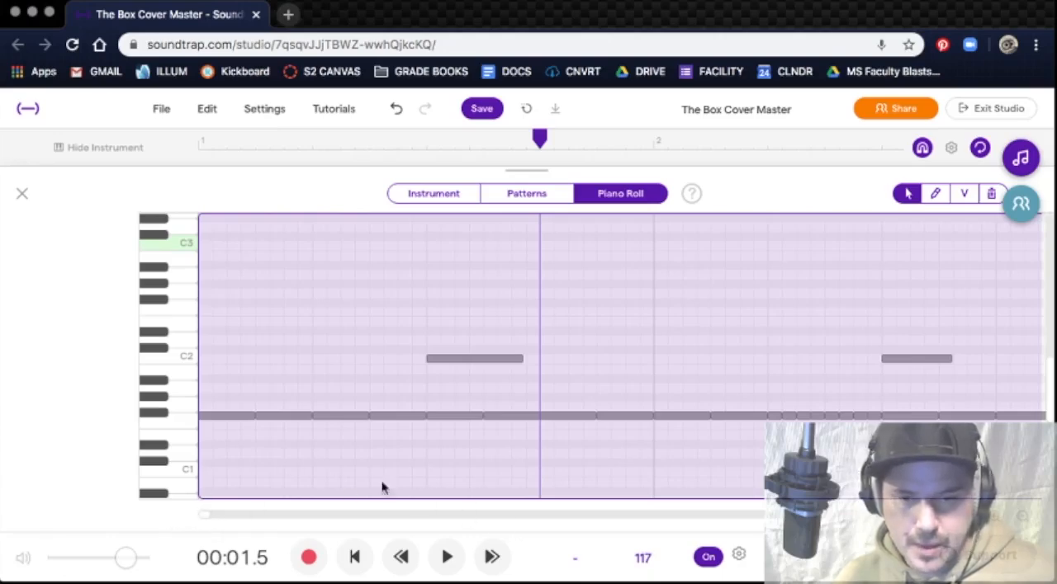
Step: Audition the Dubstepper's repeated F#1 hits from bar 1 to the short notes in bar 2, along with the first C2 hit
left_click(239, 418)
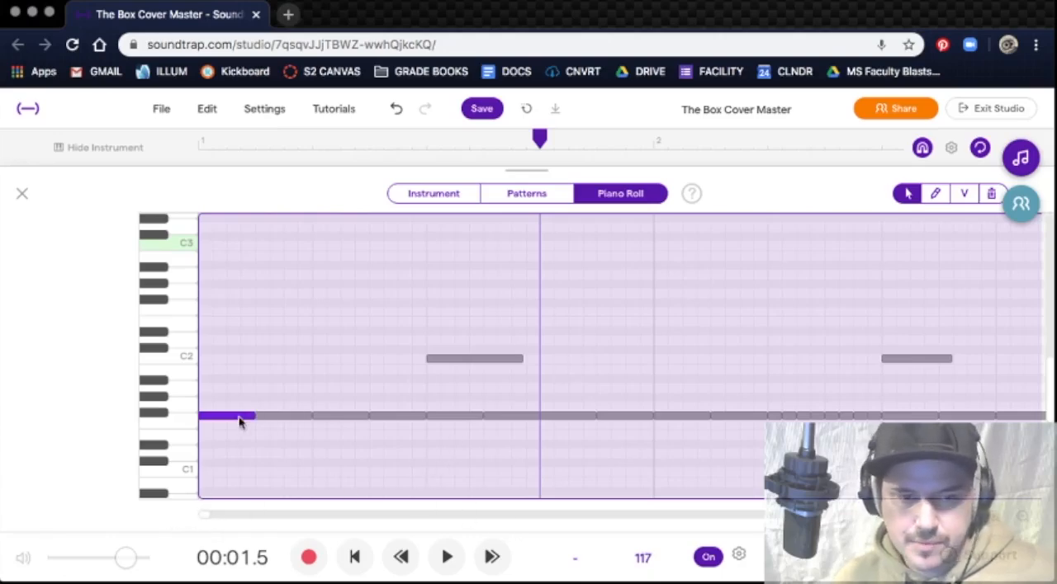
left_click(279, 418)
left_click_drag(279, 420, 456, 415)
left_click(462, 361)
left_click(511, 416)
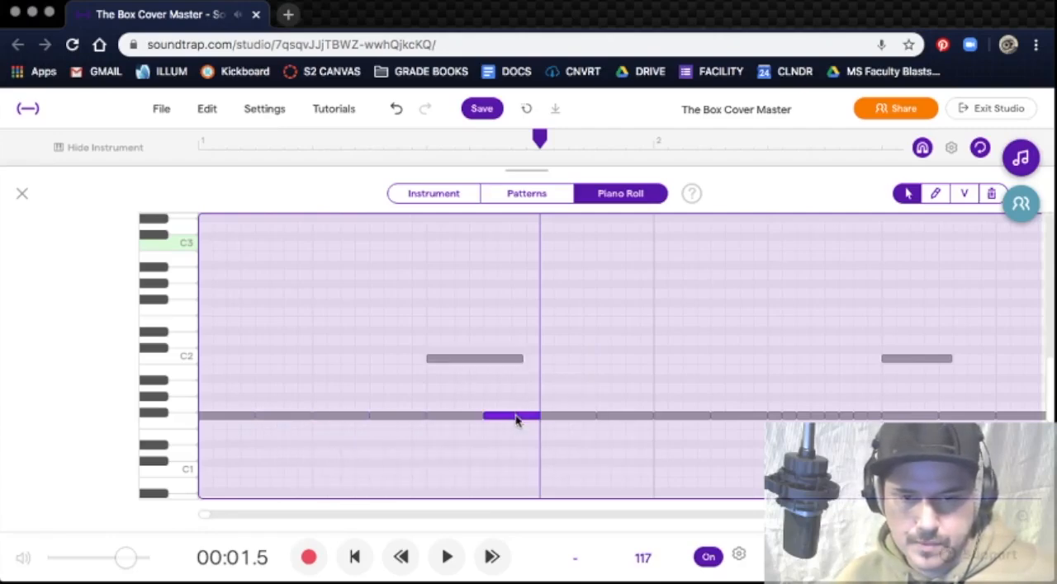
left_click_drag(572, 421, 720, 422)
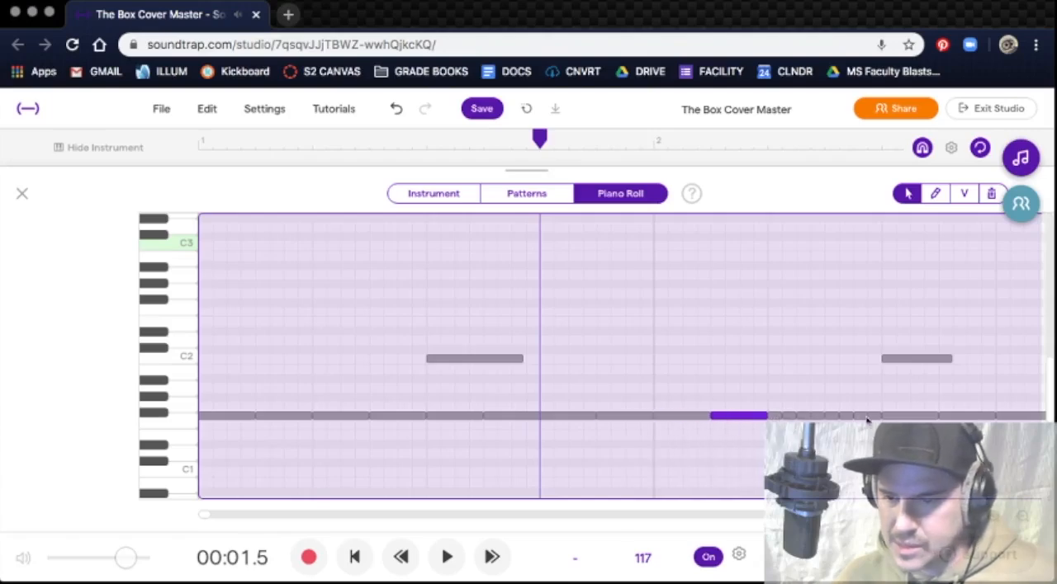
left_click(775, 417)
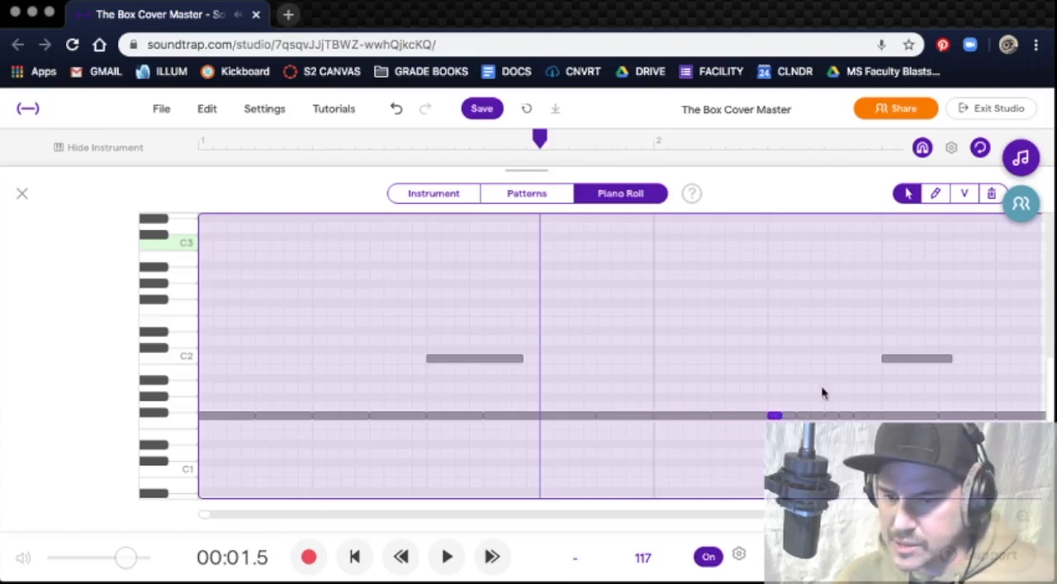
Step: Try moving the selected short F#1 hit in bar 2 up a few rows, return it to F#1, and switch to the Pencil tool
left_click(934, 201)
left_click(775, 397)
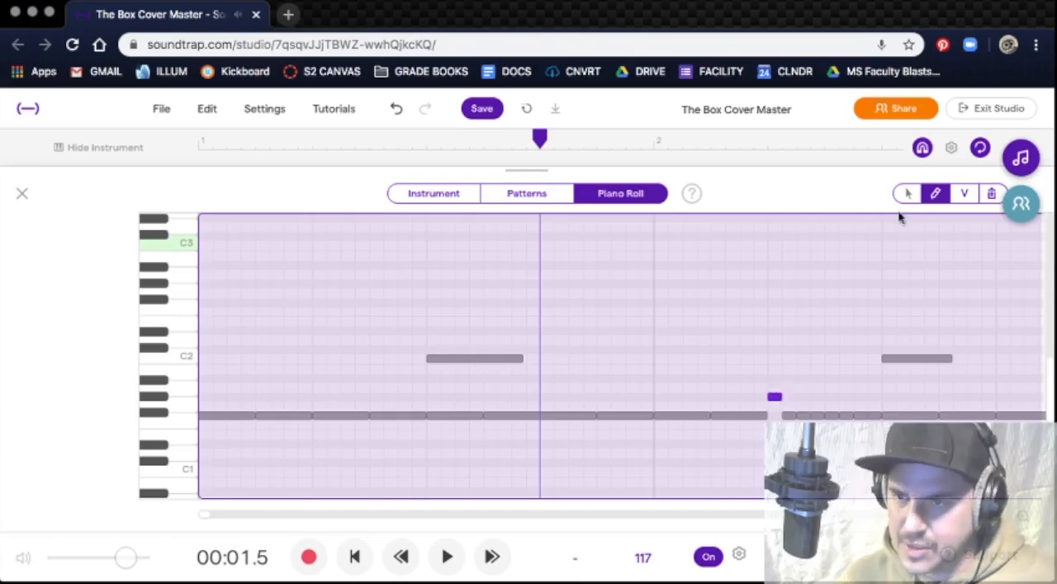
left_click(907, 193)
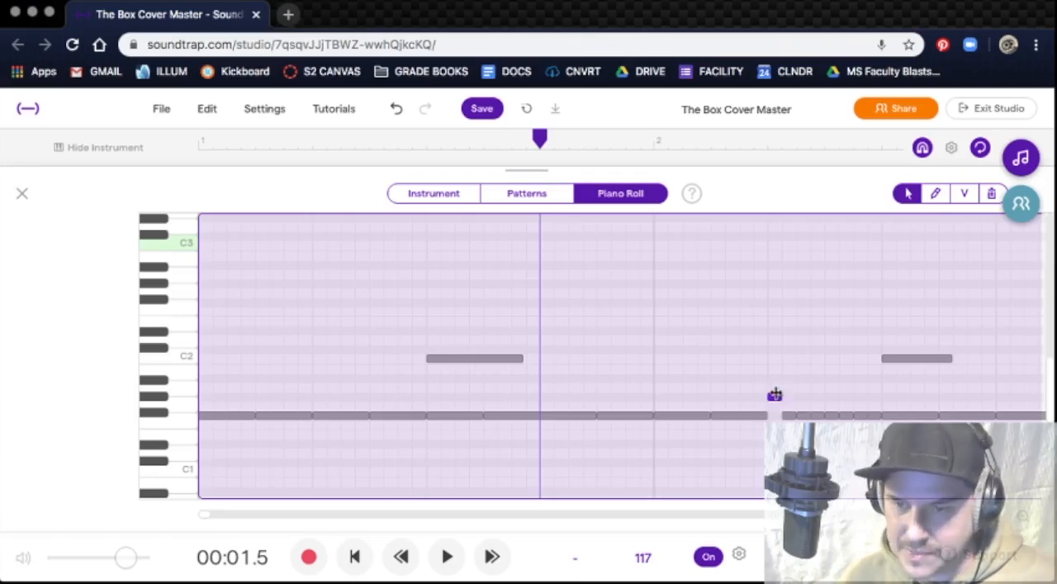
mouse_move(774, 397)
left_mouse_down()
mouse_move(774, 416)
mouse_move(774, 387)
left_mouse_up()
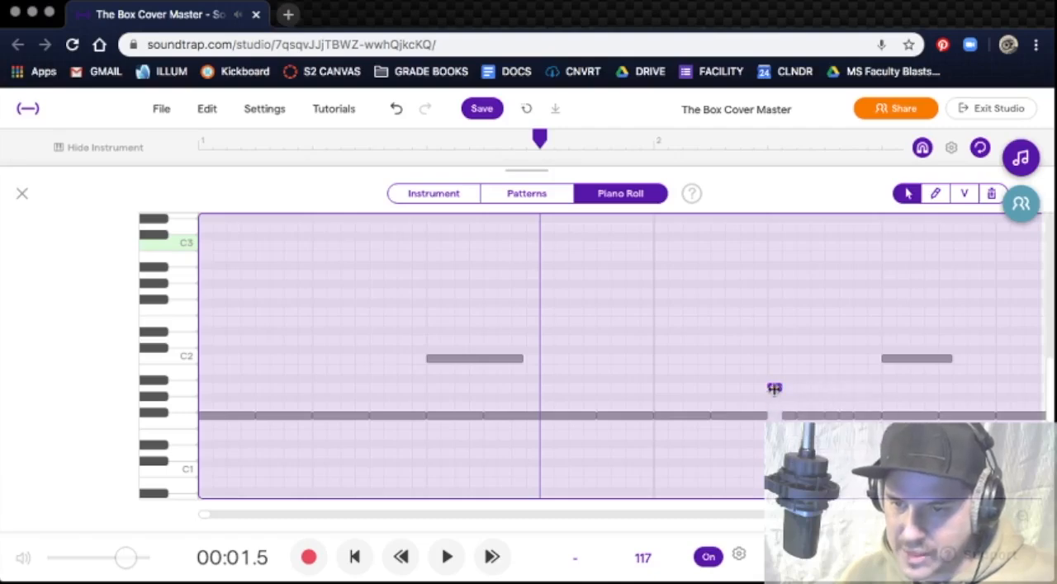
left_click_drag(775, 388, 775, 417)
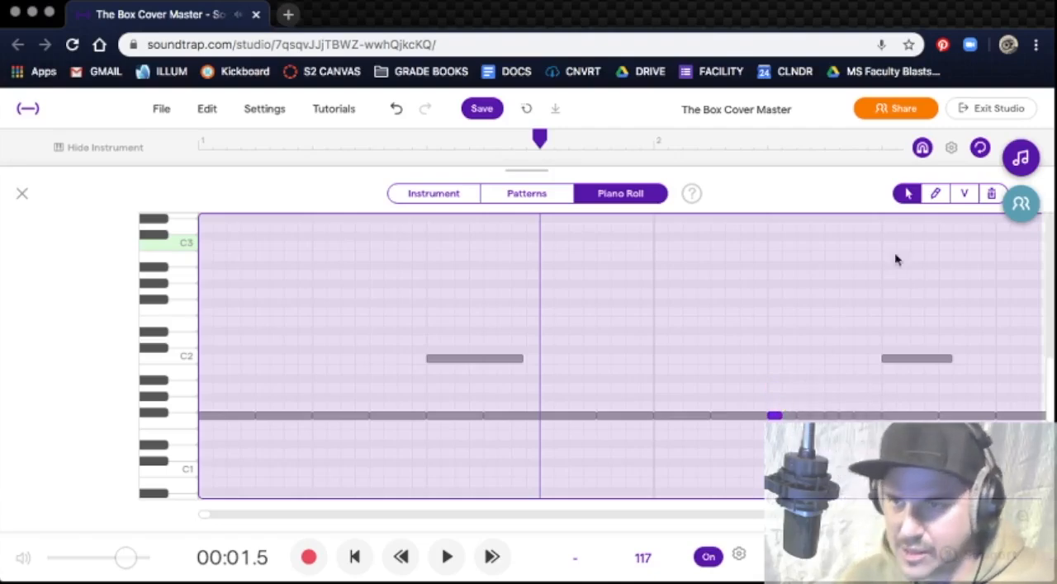
left_click(936, 200)
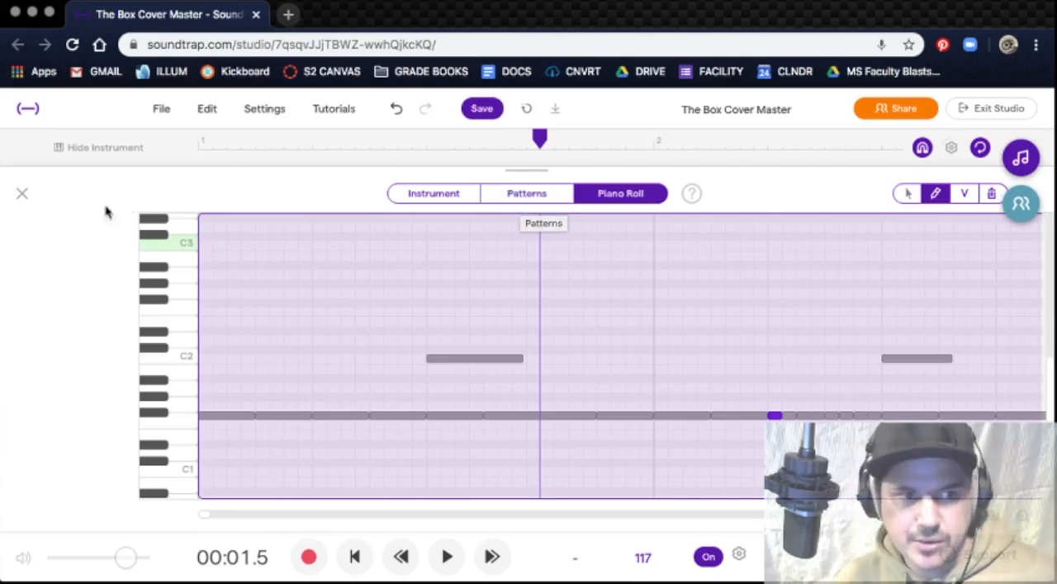
Step: Close the piano roll, select The Box Strings Final track and unmute it
left_click(22, 194)
scroll(331, 413, "down", 1)
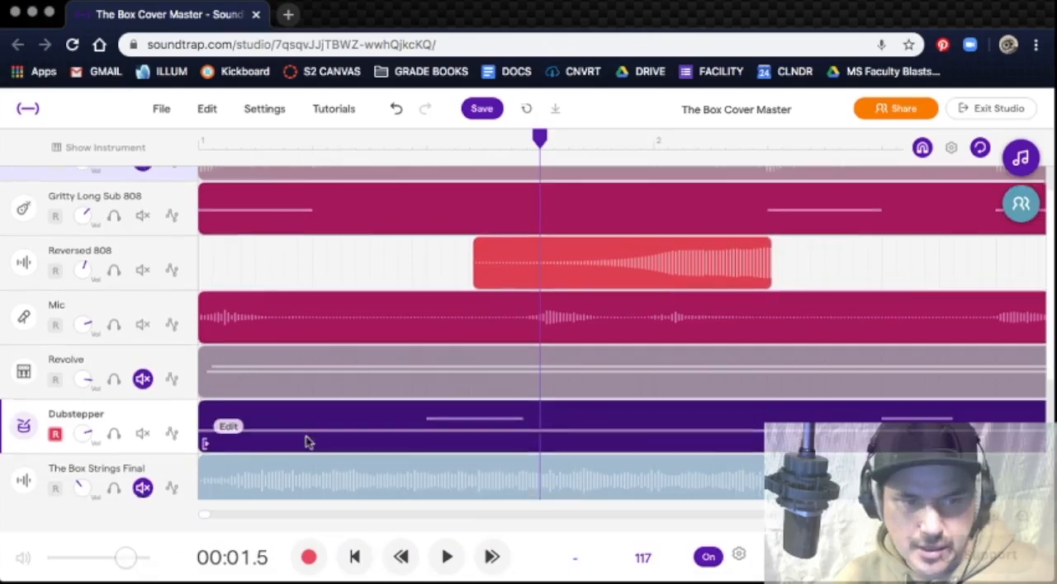
left_click(132, 472)
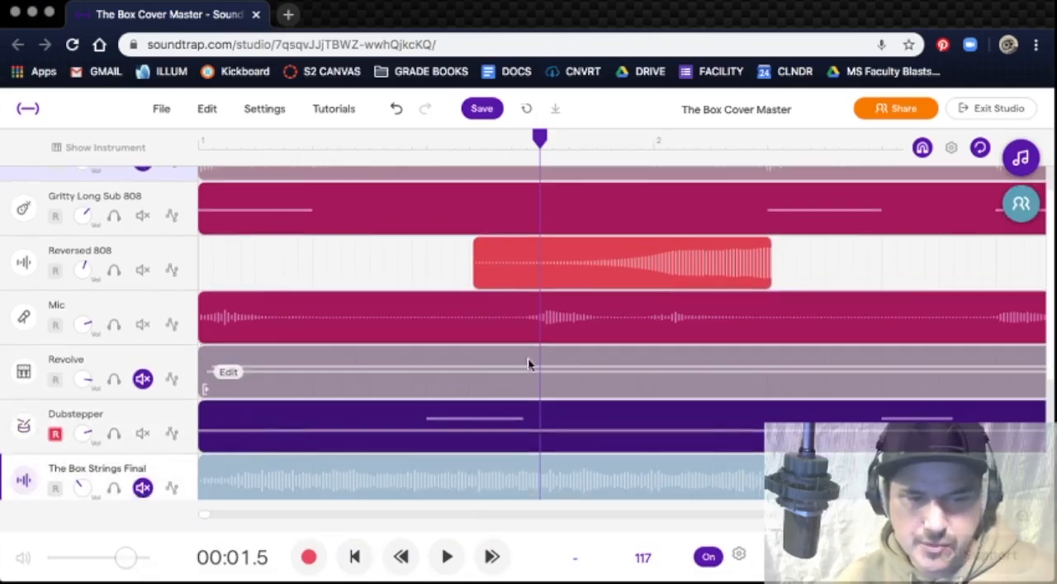
left_click(143, 488)
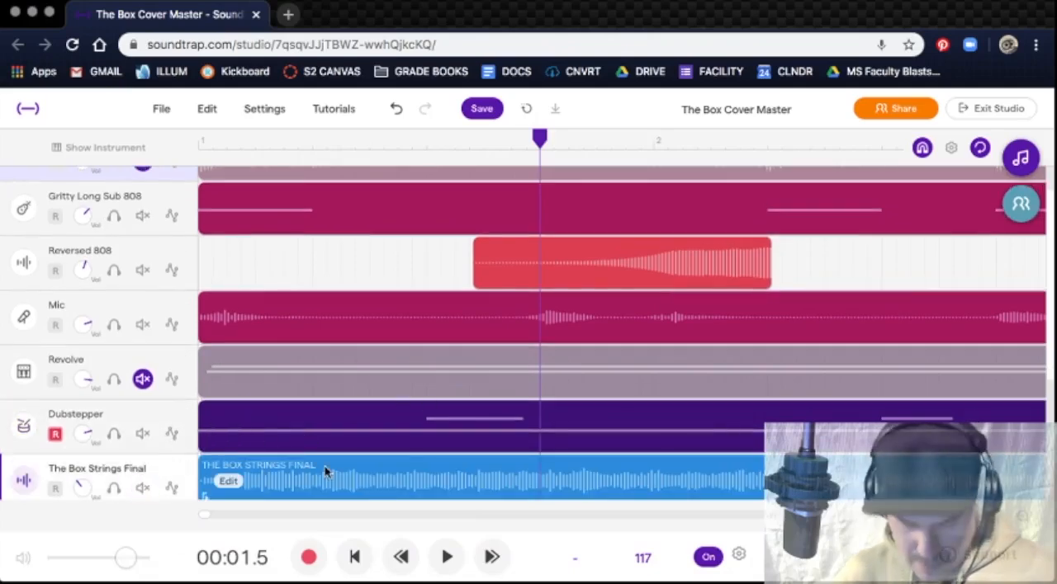
Step: Return the playhead to the start and mute the Dubstepper, Mic, Reversed 808 and Gritty Long Sub 808 tracks
key("Right")
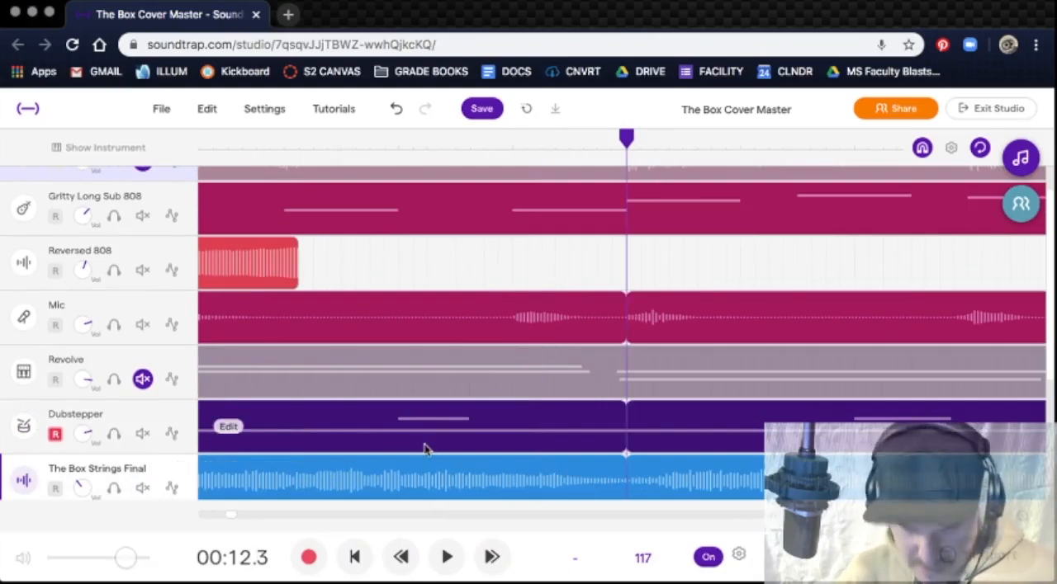
key("Home")
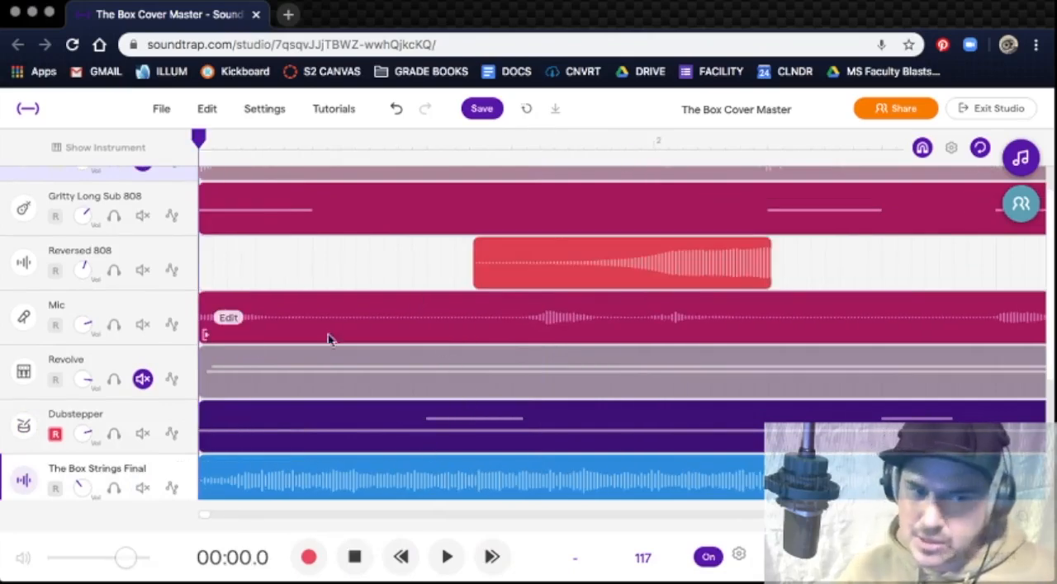
left_click(143, 433)
left_click(143, 325)
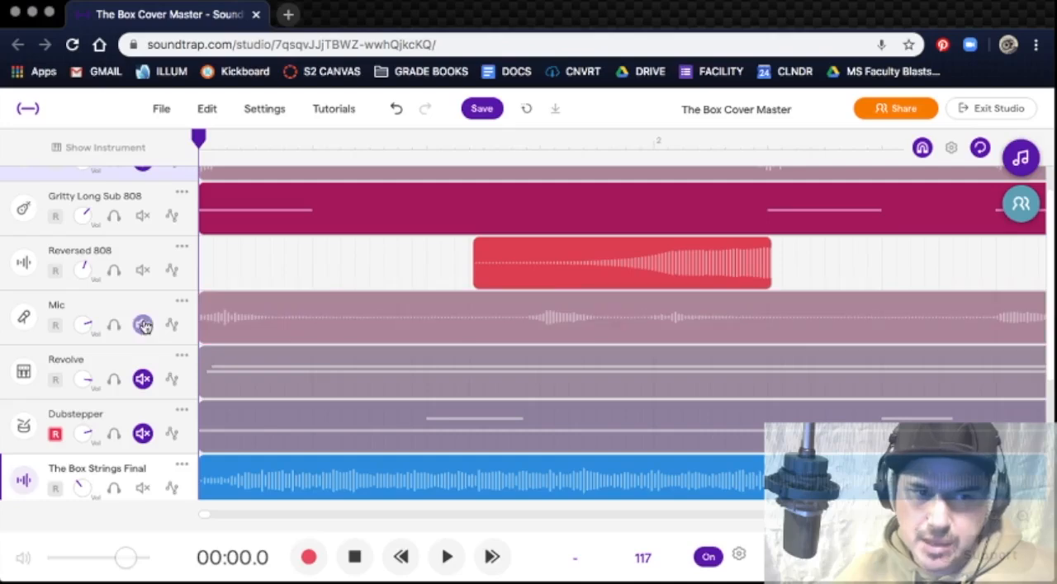
left_click(143, 270)
left_click(143, 215)
Step: Start playing The Box Strings Final, stop playback and turn off the loop region beginning at bar 9
key("space")
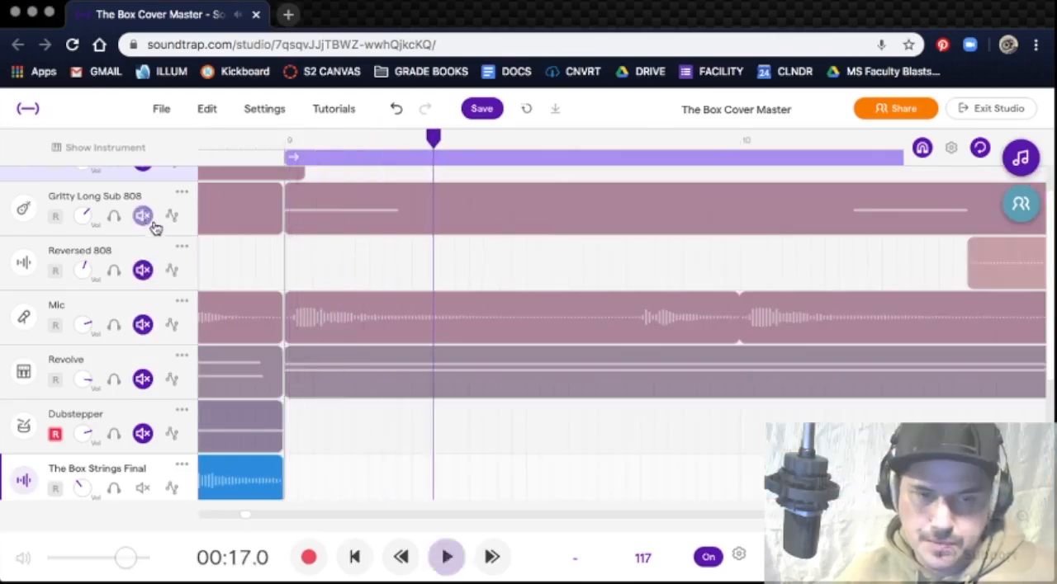
key("space")
key("Home")
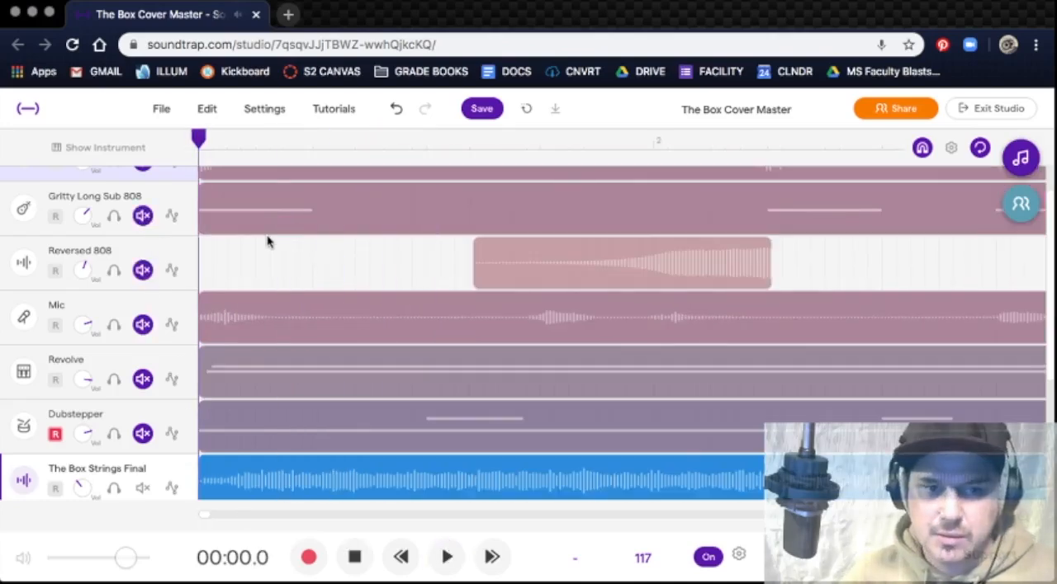
key("space")
Step: Play The Box Strings Final on its own from the start into bar 3, and stop playback
key("space")
left_click(354, 160)
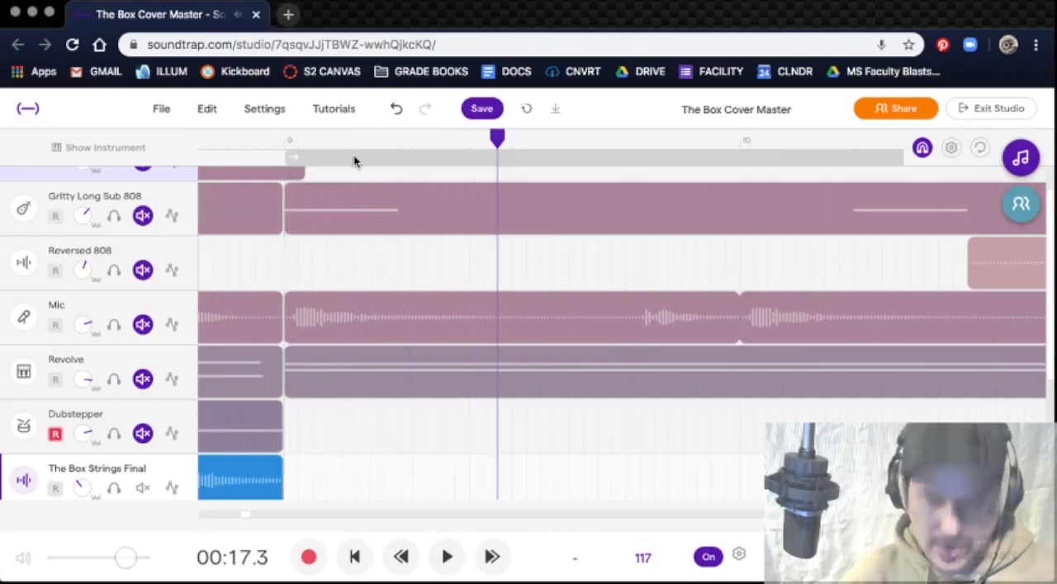
key("Home")
key("Home")
key("space")
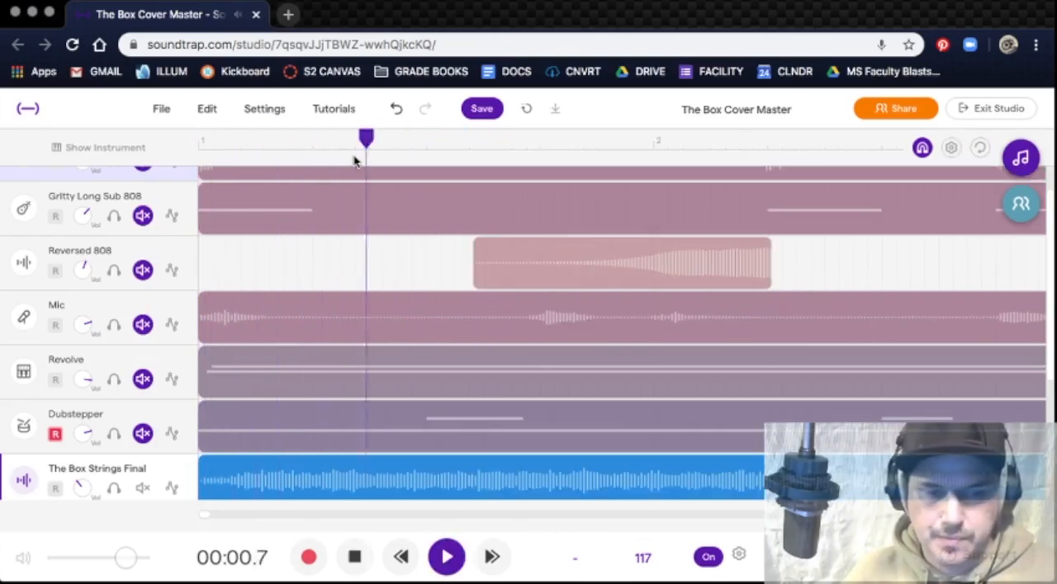
scroll(301, 238, "up", 2)
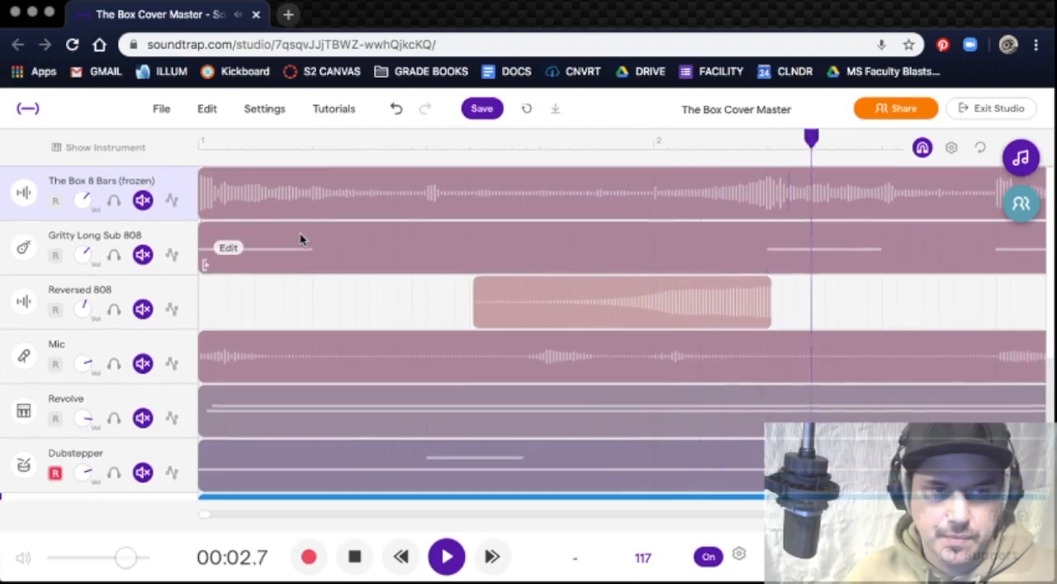
scroll(301, 238, "down", 3)
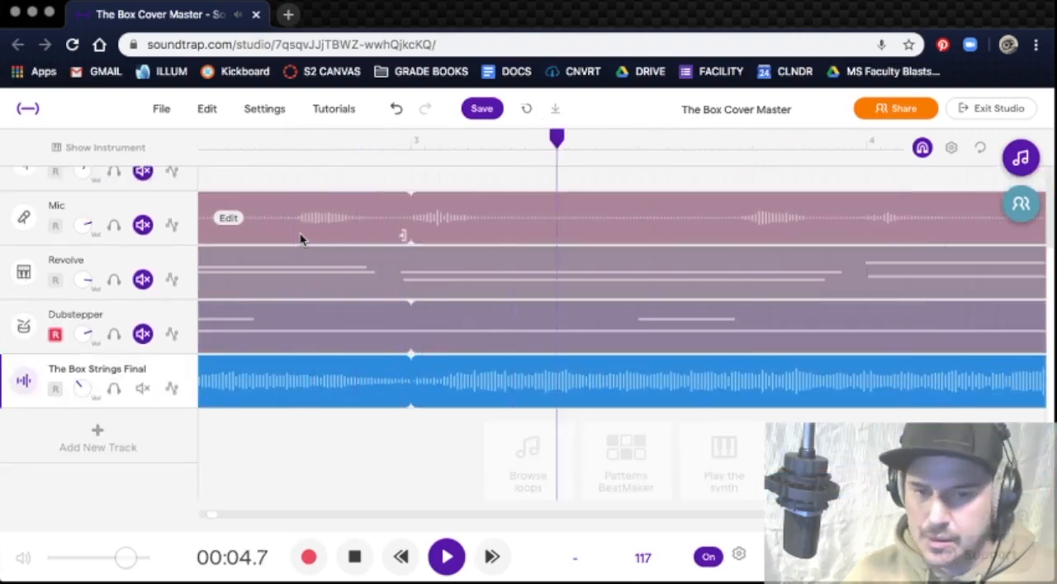
key("space")
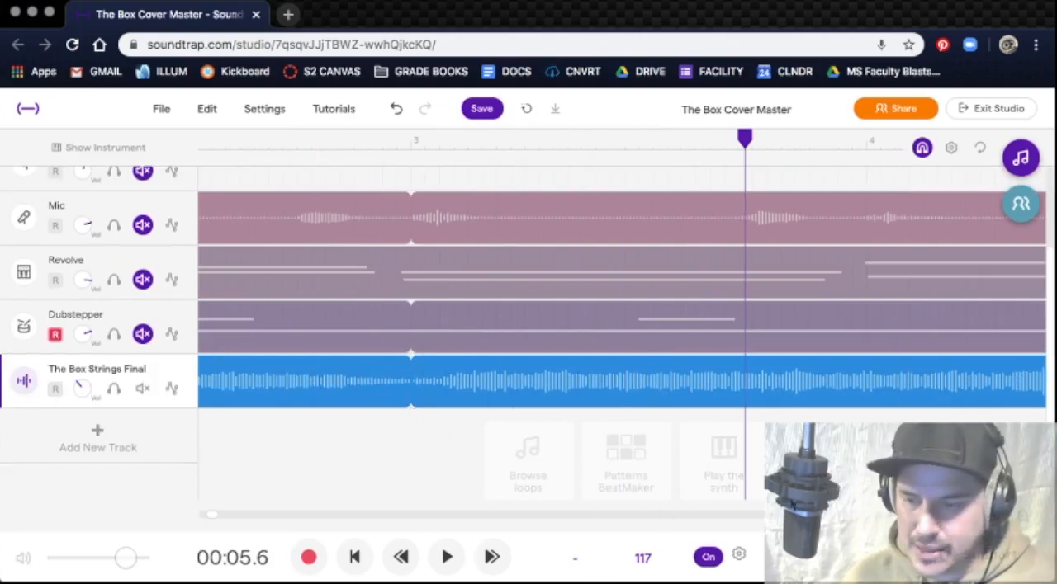
Step: Copy the eight-bar The Box Strings Final and Dubstepper regions so each repeats from bar 9 on its own track
left_click(1021, 517)
left_click(1021, 517)
left_click(1021, 517)
left_click(1021, 517)
left_click(1021, 517)
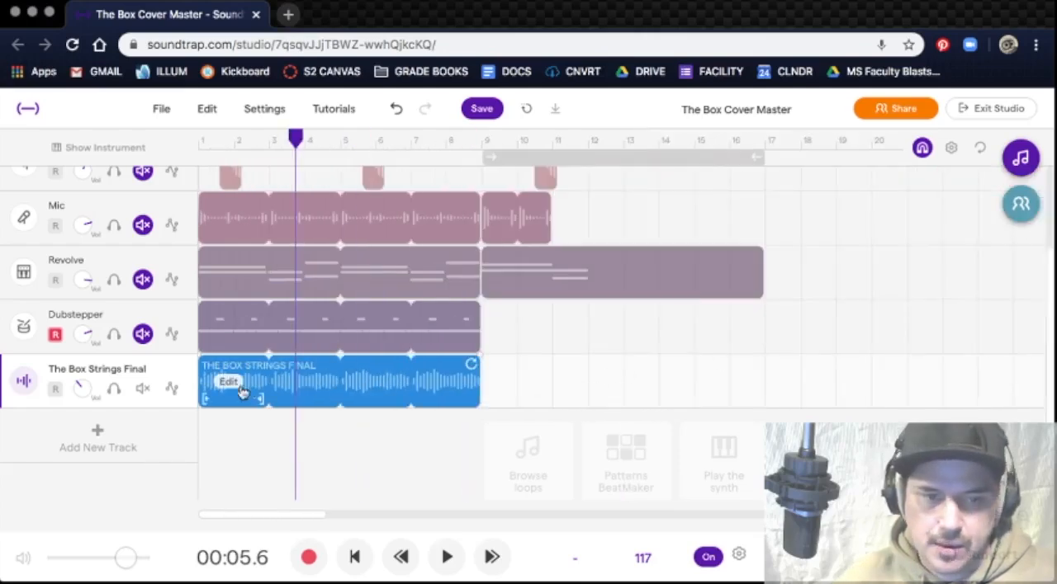
left_click_drag(250, 400, 486, 410)
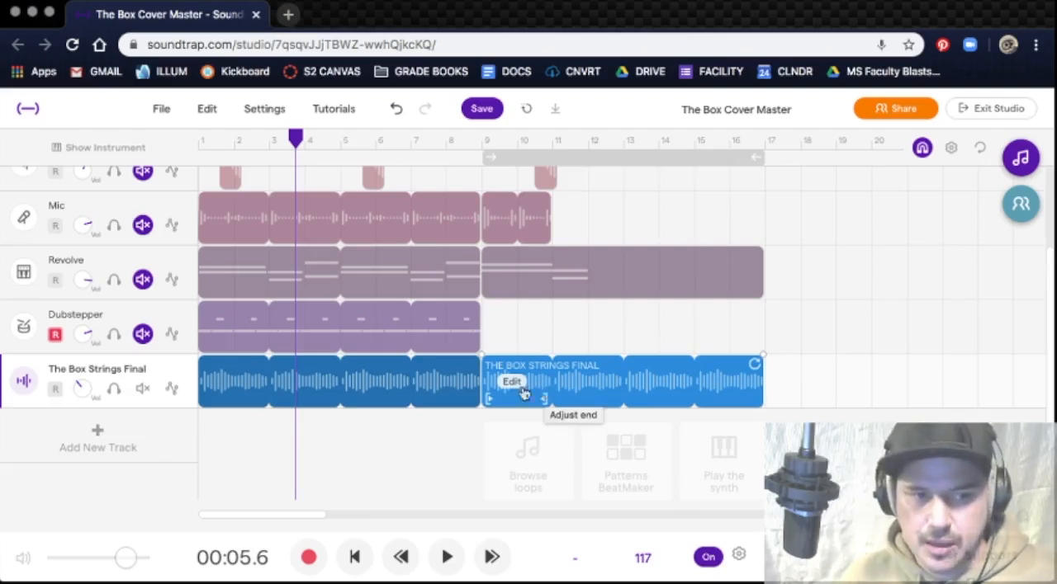
scroll(529, 337, "up", 2)
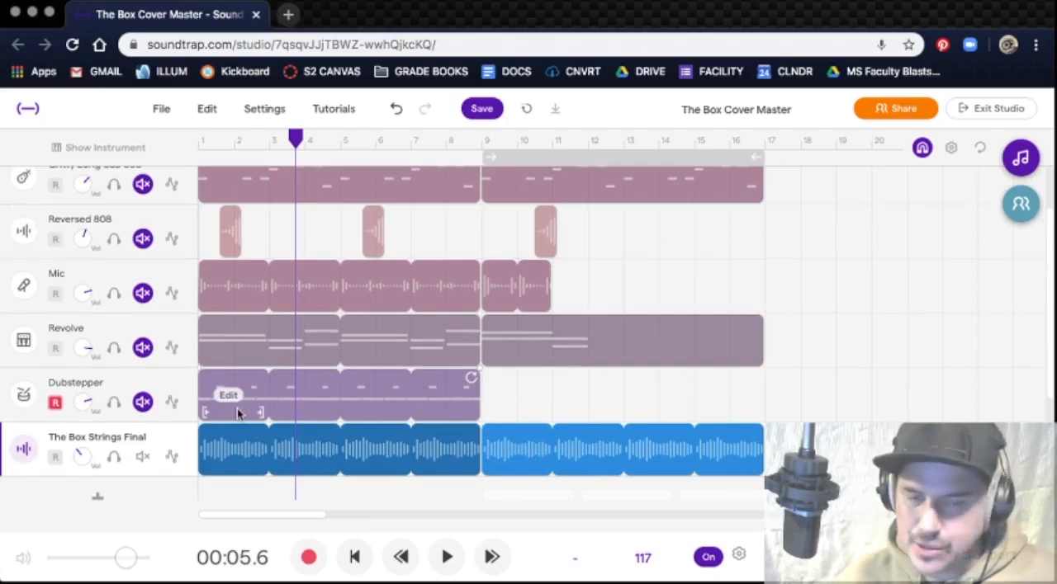
left_click_drag(237, 408, 518, 419)
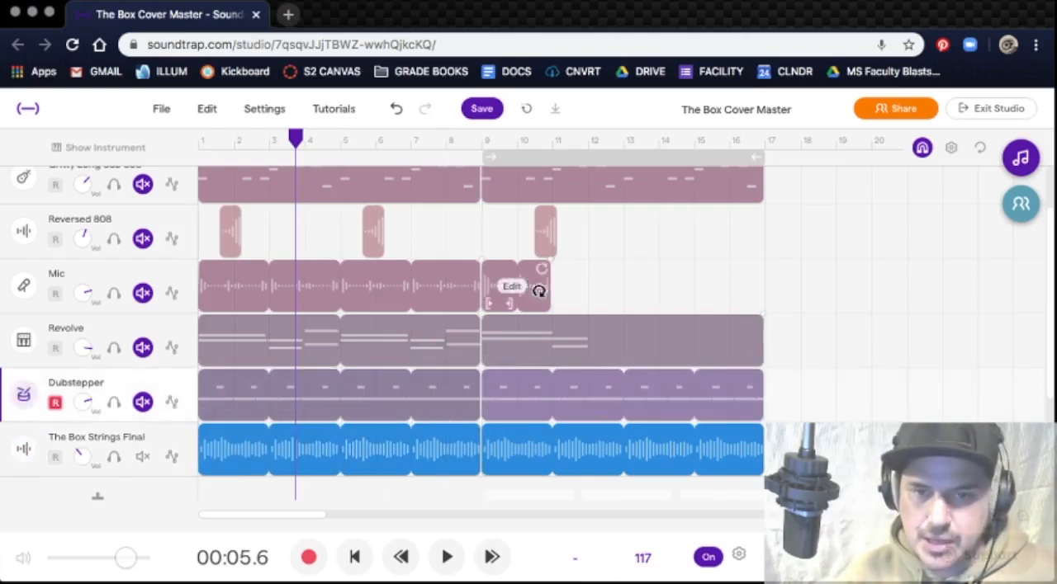
Step: Replace the two-bar Mic region at bar 9 with a copy of the eight-bar looped Mic region
left_click(588, 295)
left_click_drag(502, 297, 493, 297)
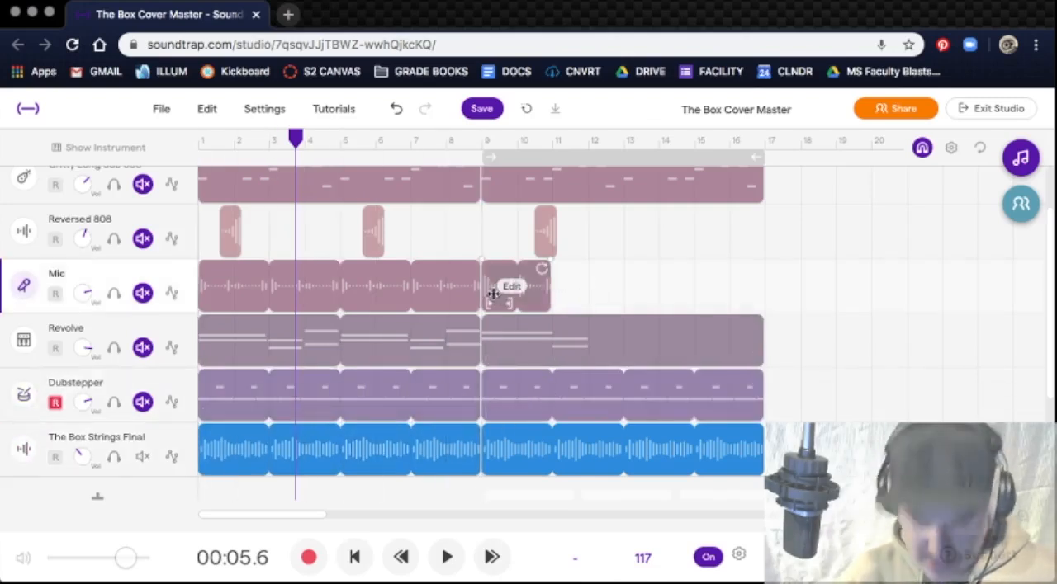
key("Delete")
left_click_drag(238, 308, 524, 311)
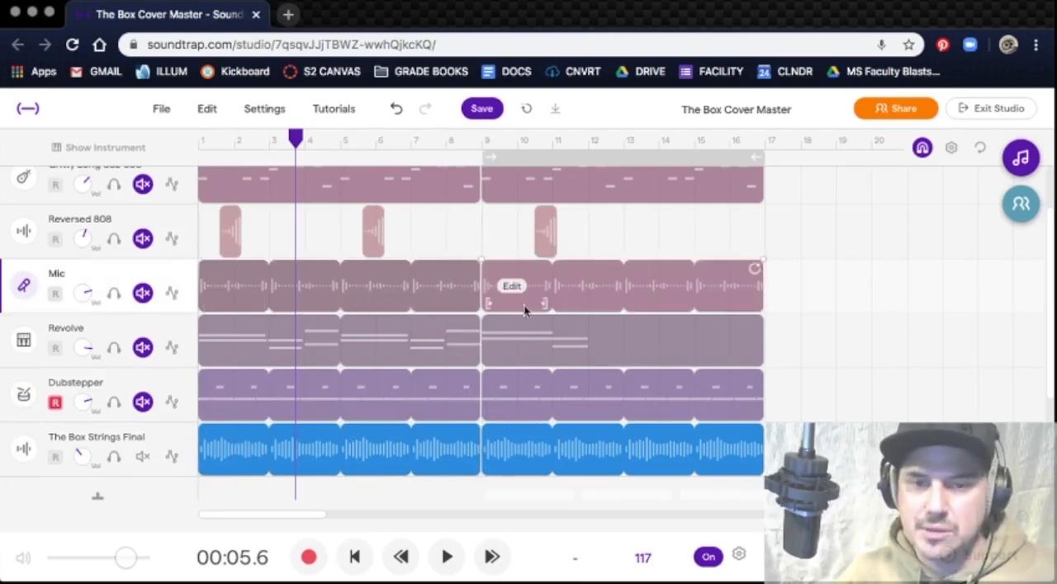
Step: Delete the third Reversed 808 region and copy the first two so they start at bars 10 and 14
left_click(537, 237)
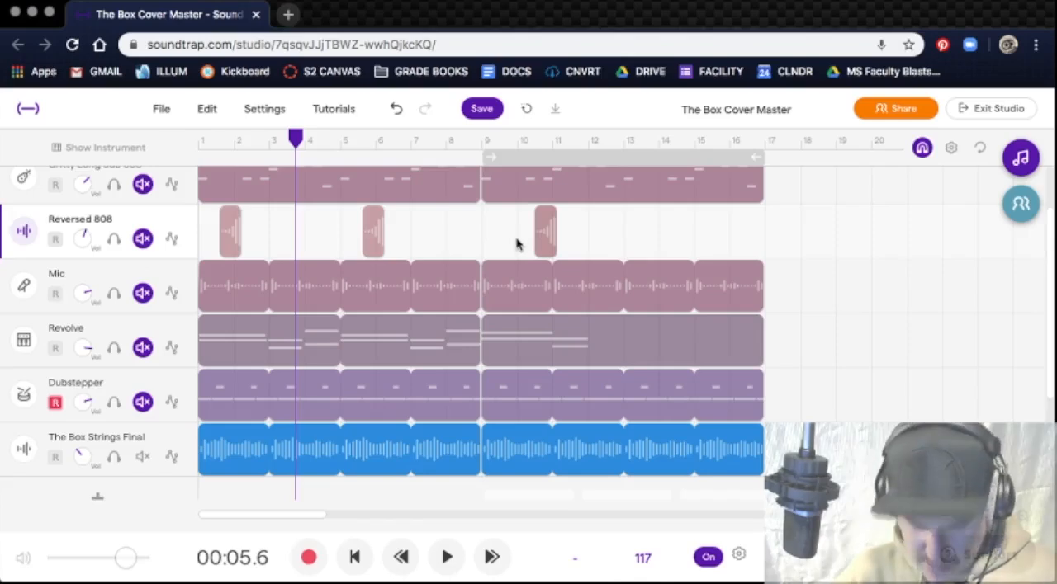
key("Delete")
left_click_drag(420, 228, 214, 236)
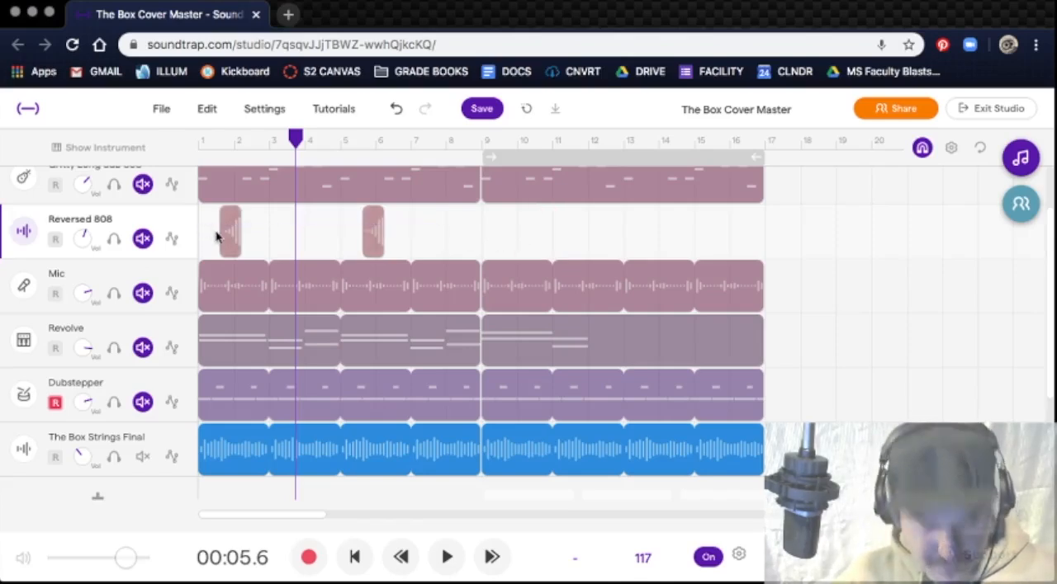
left_click_drag(229, 245, 518, 259)
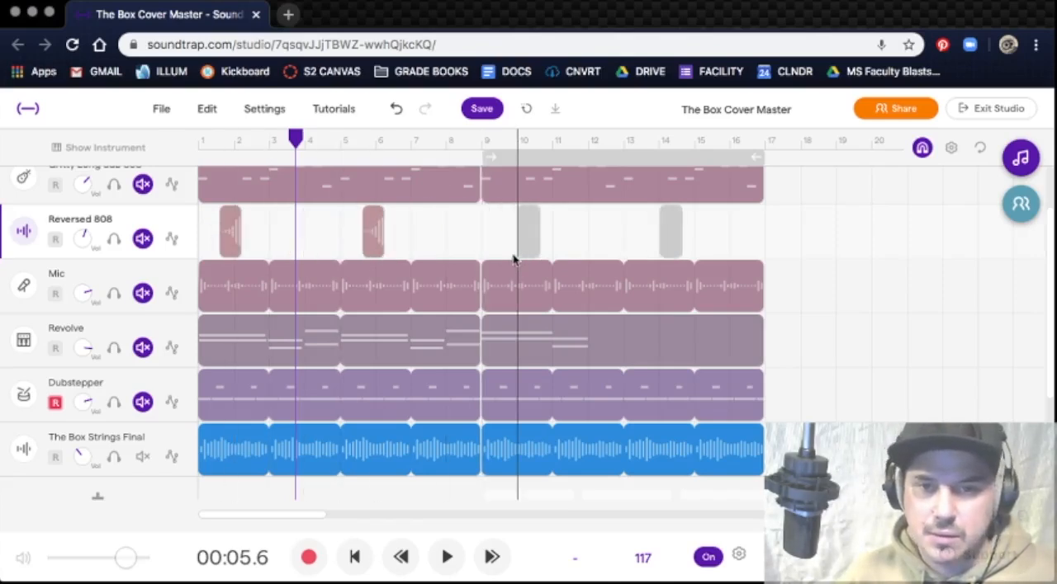
left_click_drag(510, 259, 510, 259)
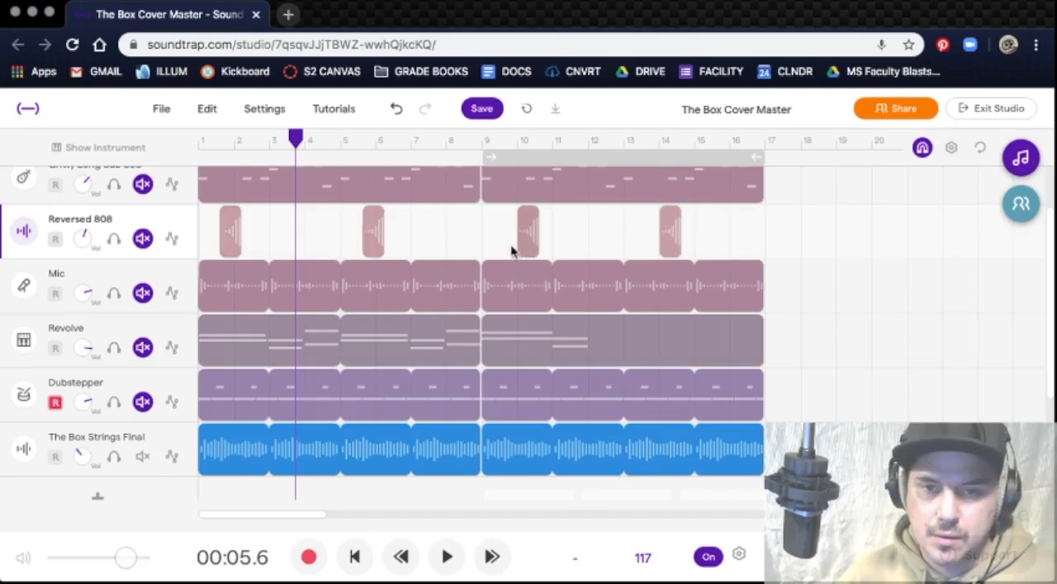
Step: Place the playhead at bar 9 and replace the Revolve region there with a copy of the first eight-bar looped region
left_click(493, 242)
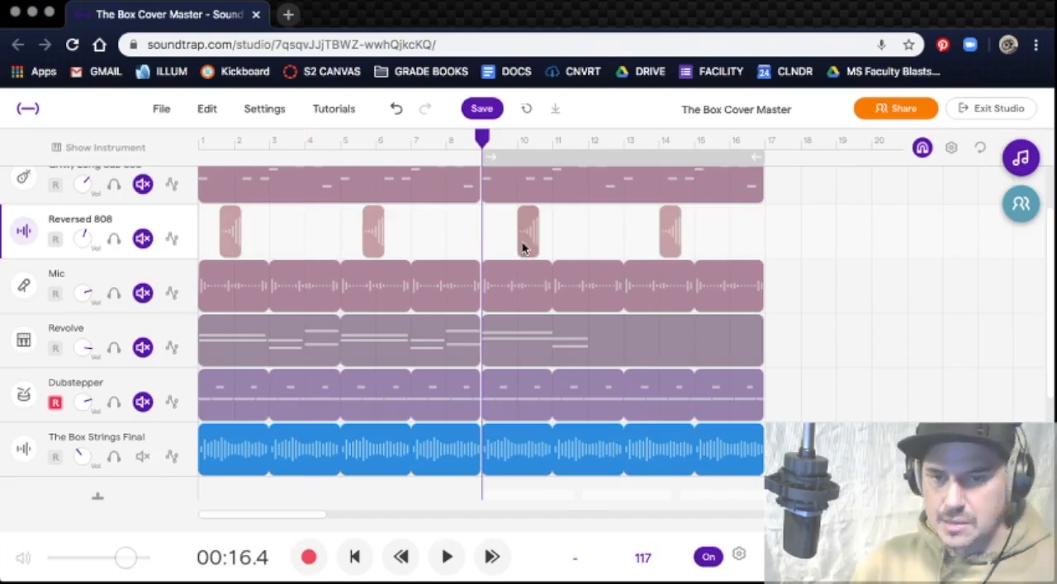
left_click(666, 328)
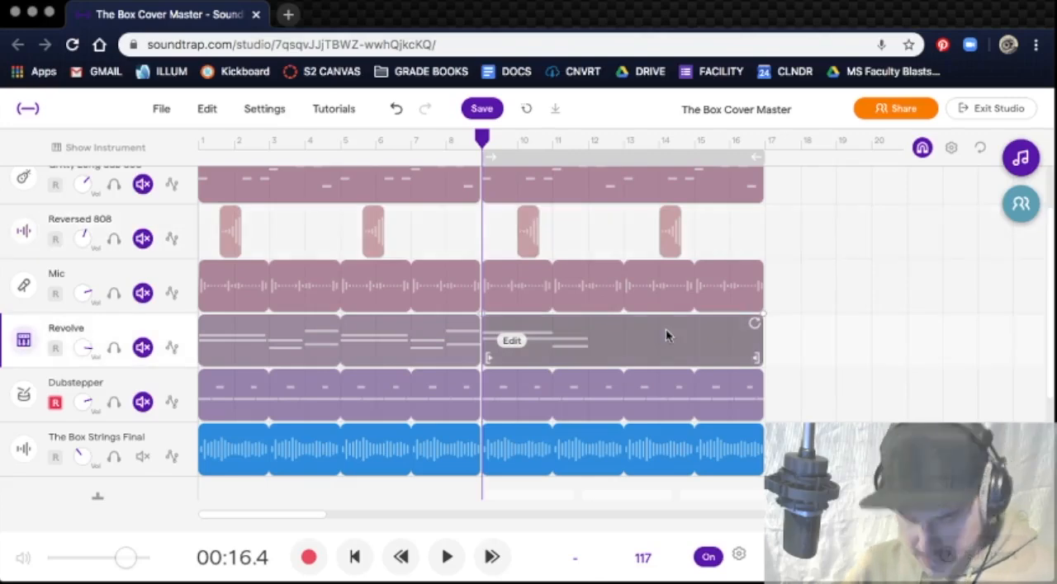
key("Delete")
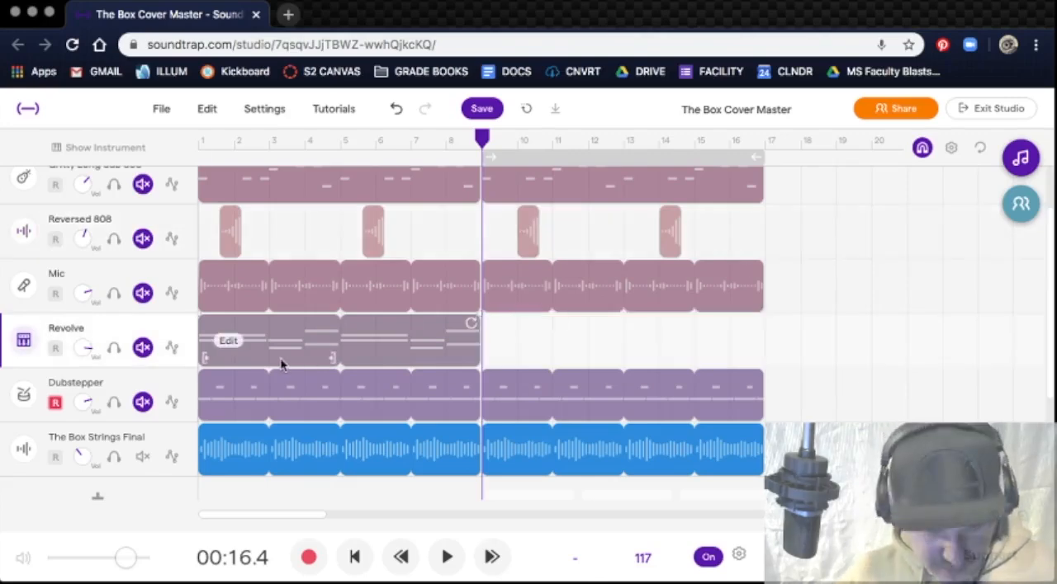
left_click_drag(560, 365, 561, 366)
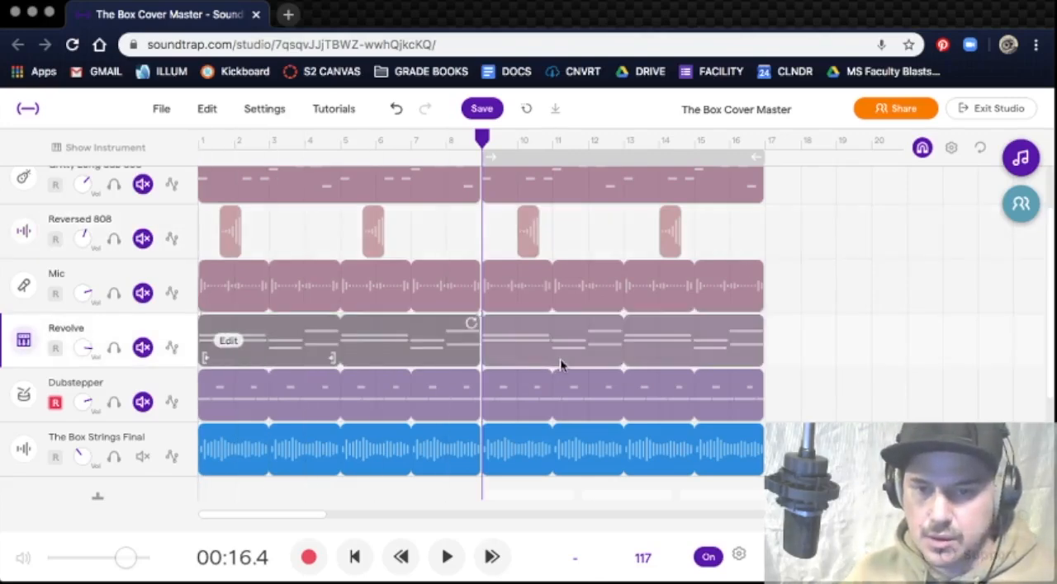
Step: Duplicate The Box 8 Bars region on its track so the copy starts at bar 9
scroll(700, 293, "up", 2)
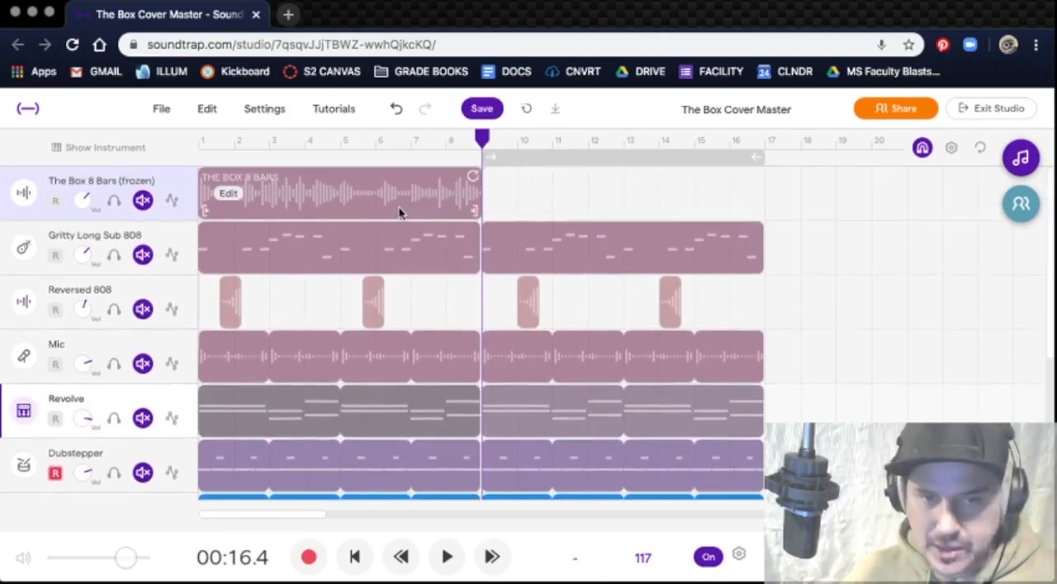
left_click(677, 221)
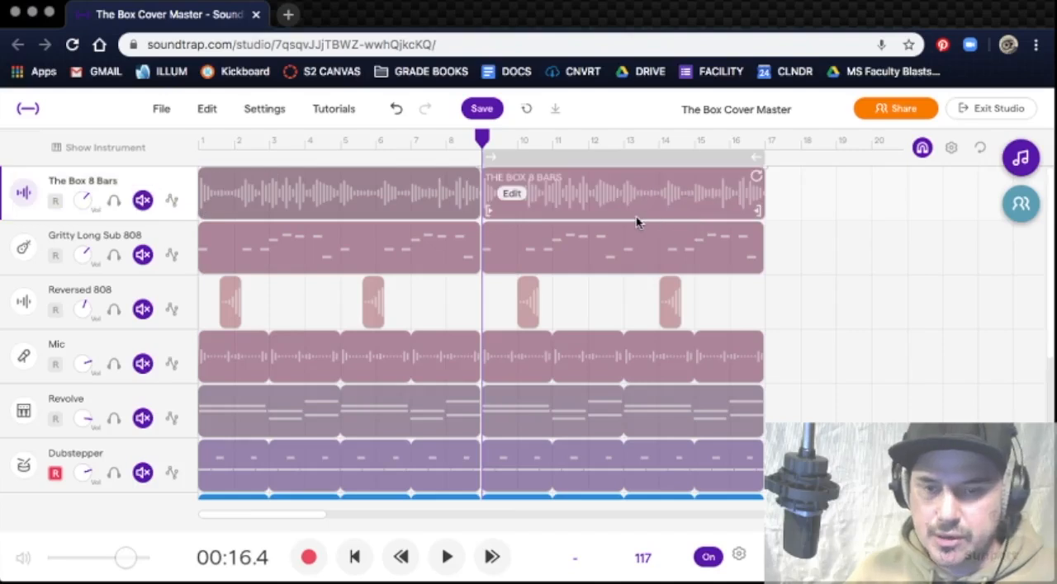
scroll(635, 220, "down", 1)
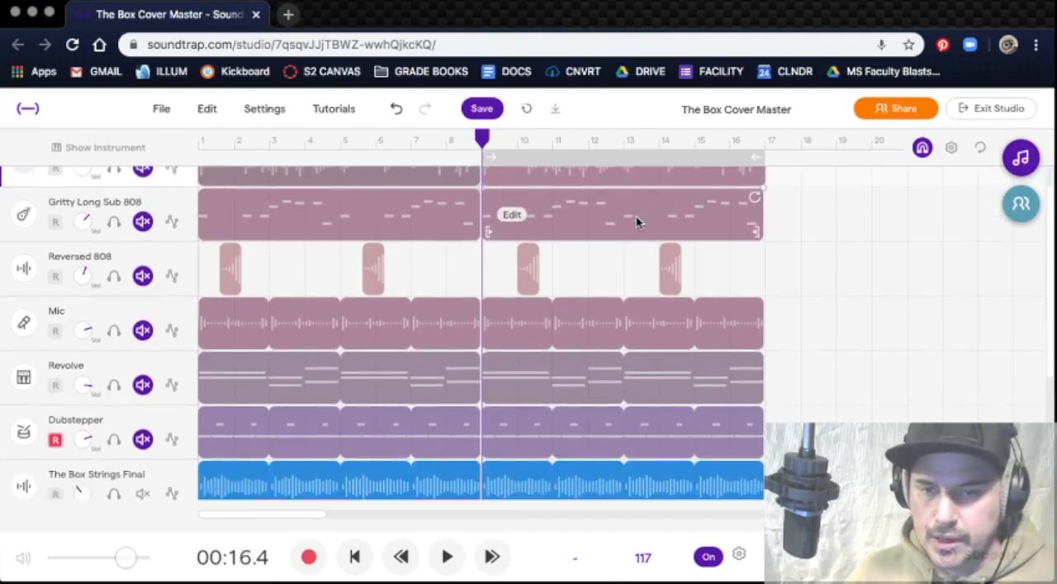